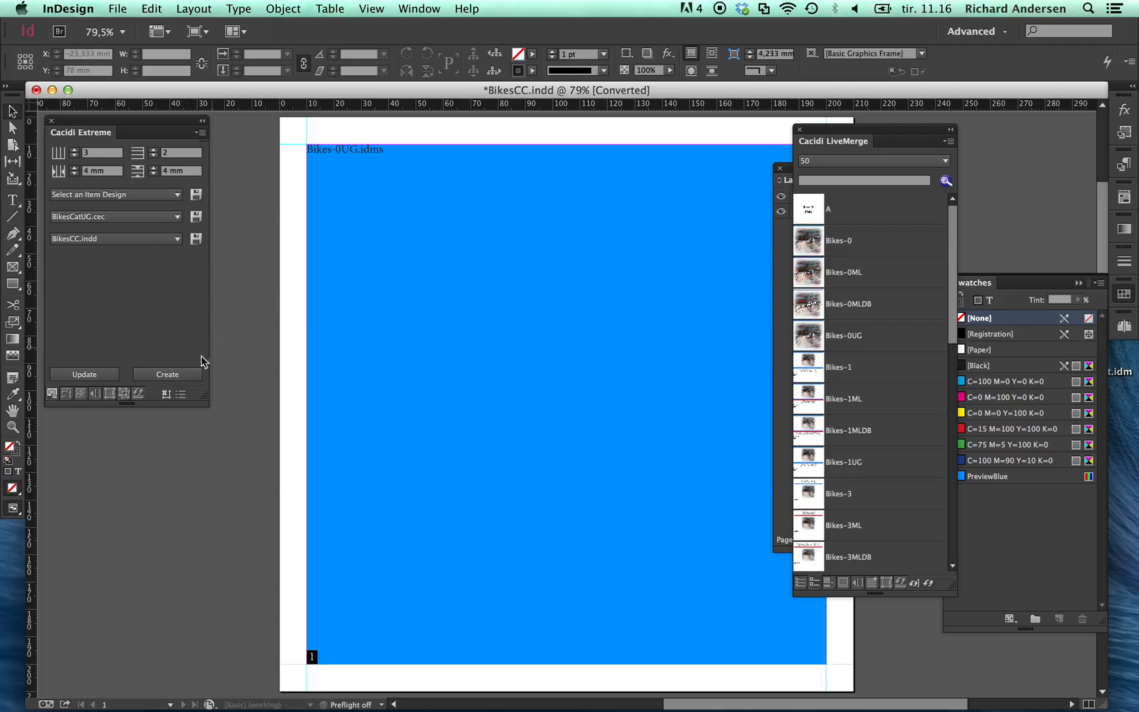
Step: Create the catalogue from the BikesCatUG.cec page design and BikesCC.indd template, and review the text on the generated pages
left_click(180, 376)
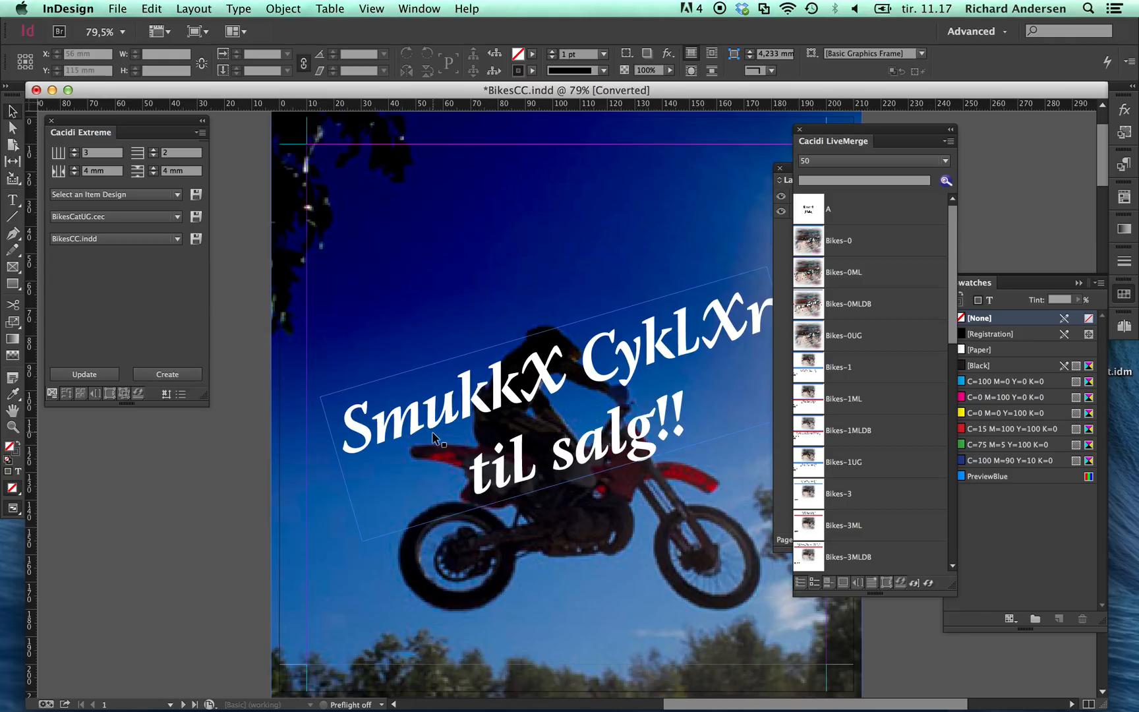
scroll(433, 437, "down", 3)
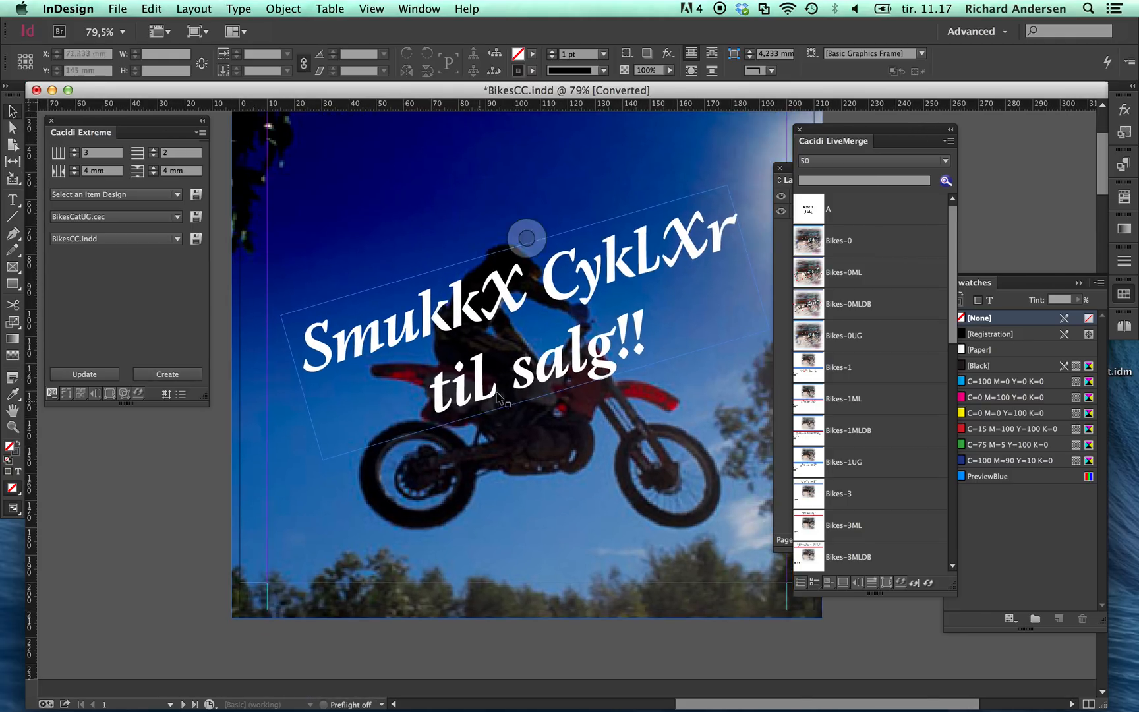
scroll(687, 257, "down", 10)
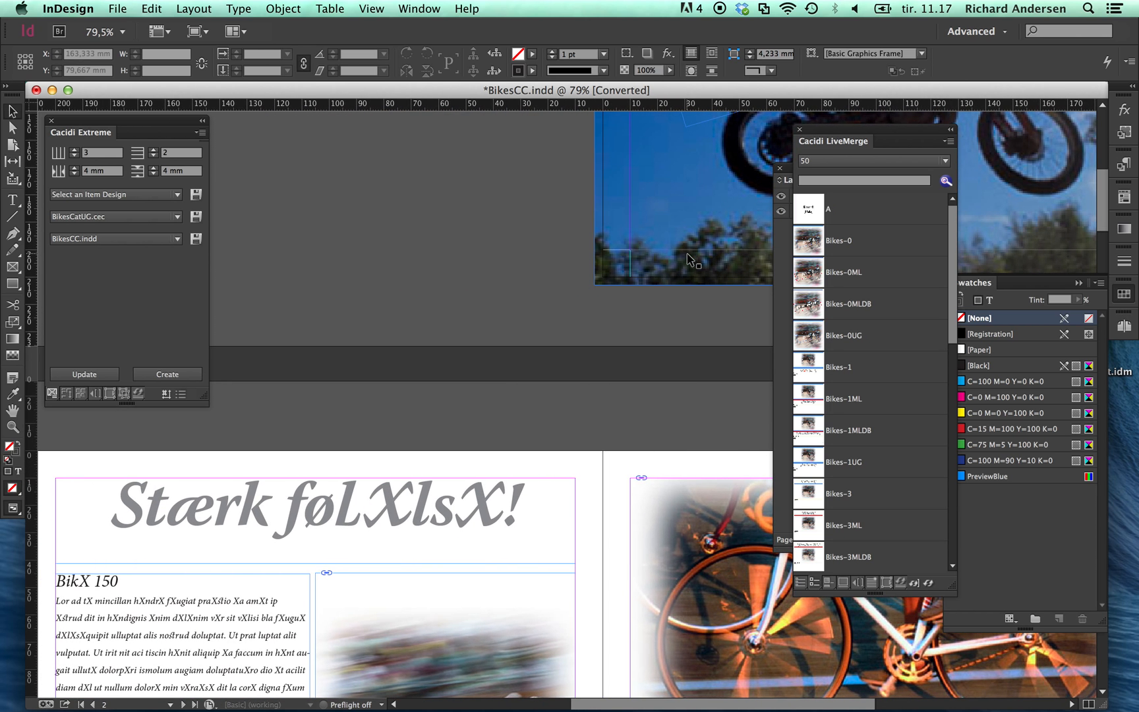
scroll(687, 257, "down", 10)
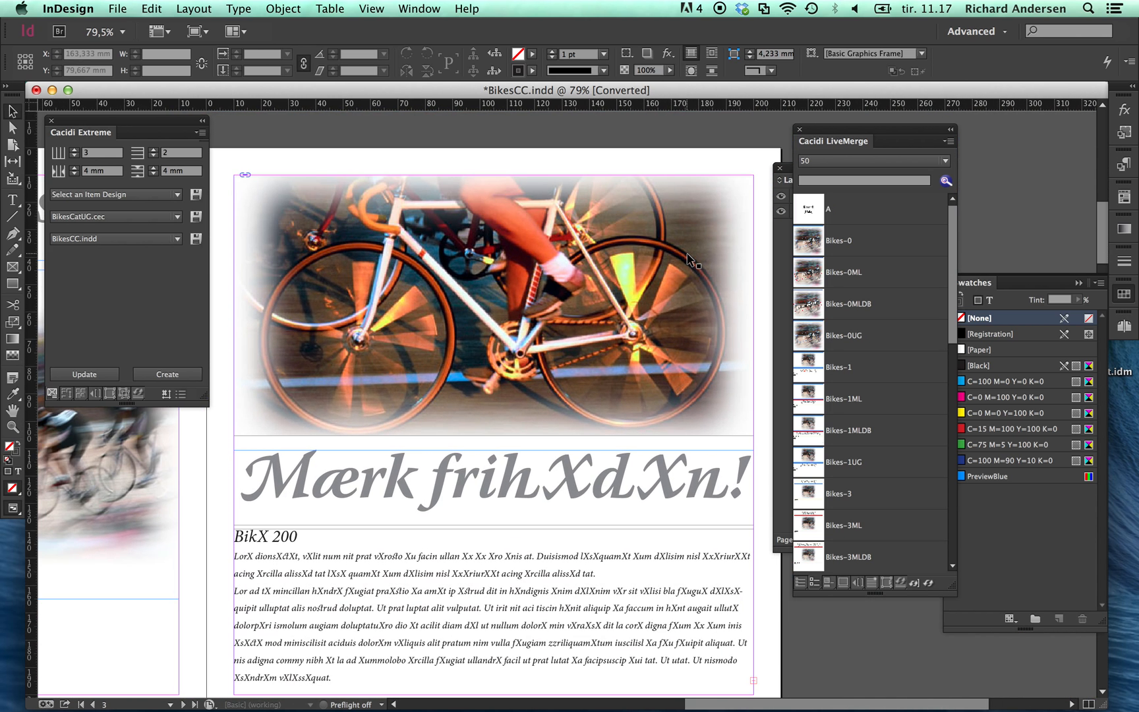
scroll(689, 259, "down", 3)
scroll(689, 258, "up", 4)
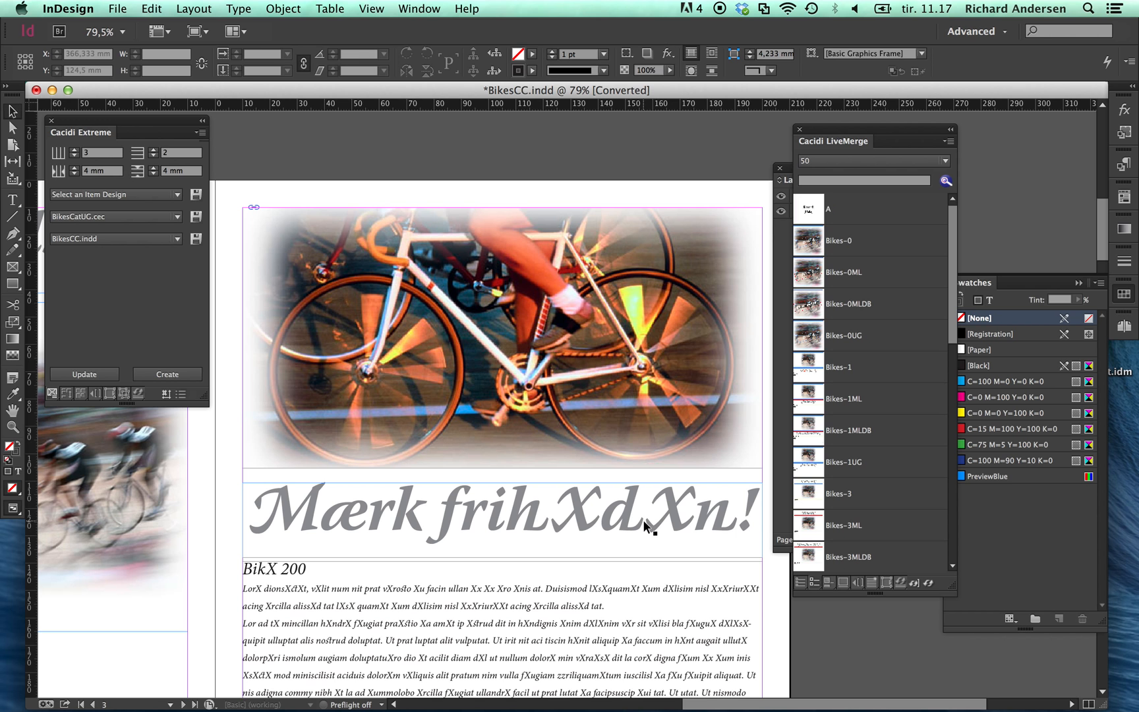
scroll(642, 520, "down", 5)
scroll(643, 519, "up", 4)
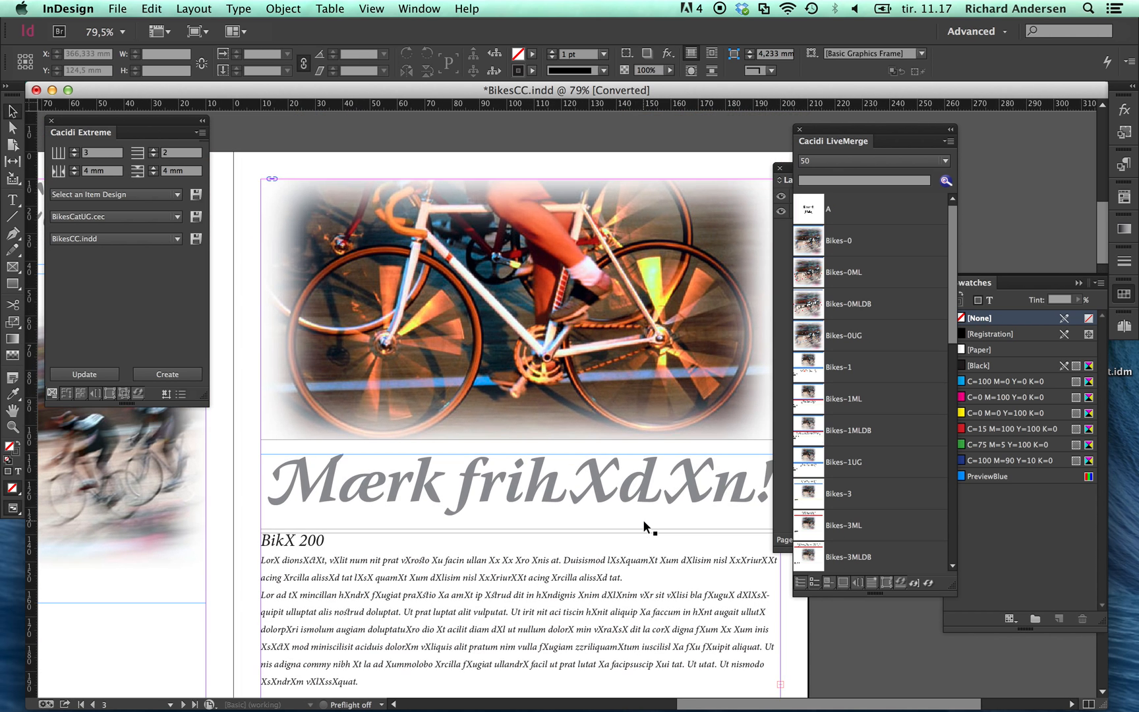
scroll(643, 519, "up", 1)
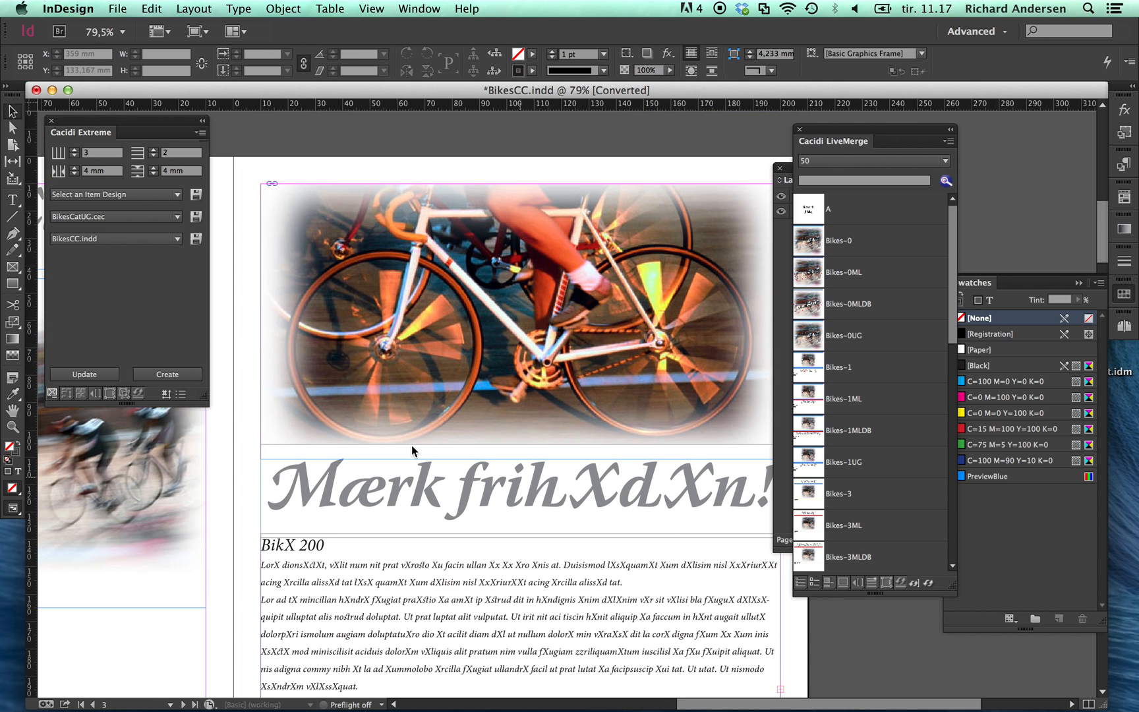
Step: Check the data file and path settings of the Bikes Demo project in Extreme Suite, leaving them unsaved
left_click(180, 394)
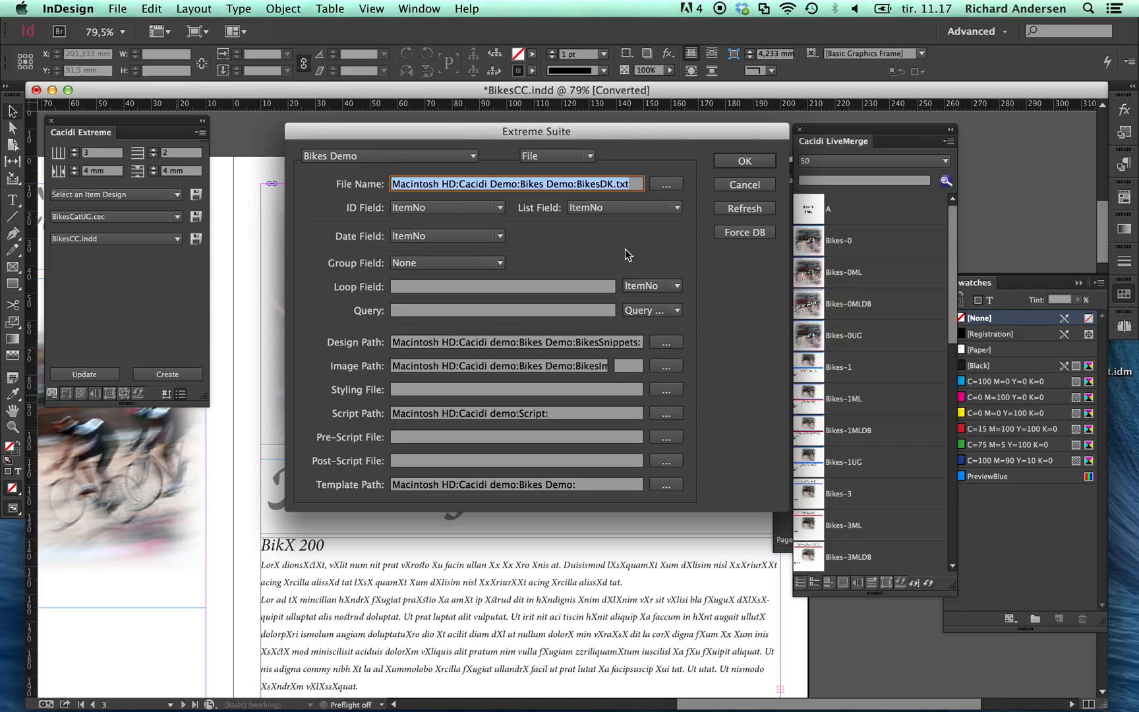
left_click(735, 187)
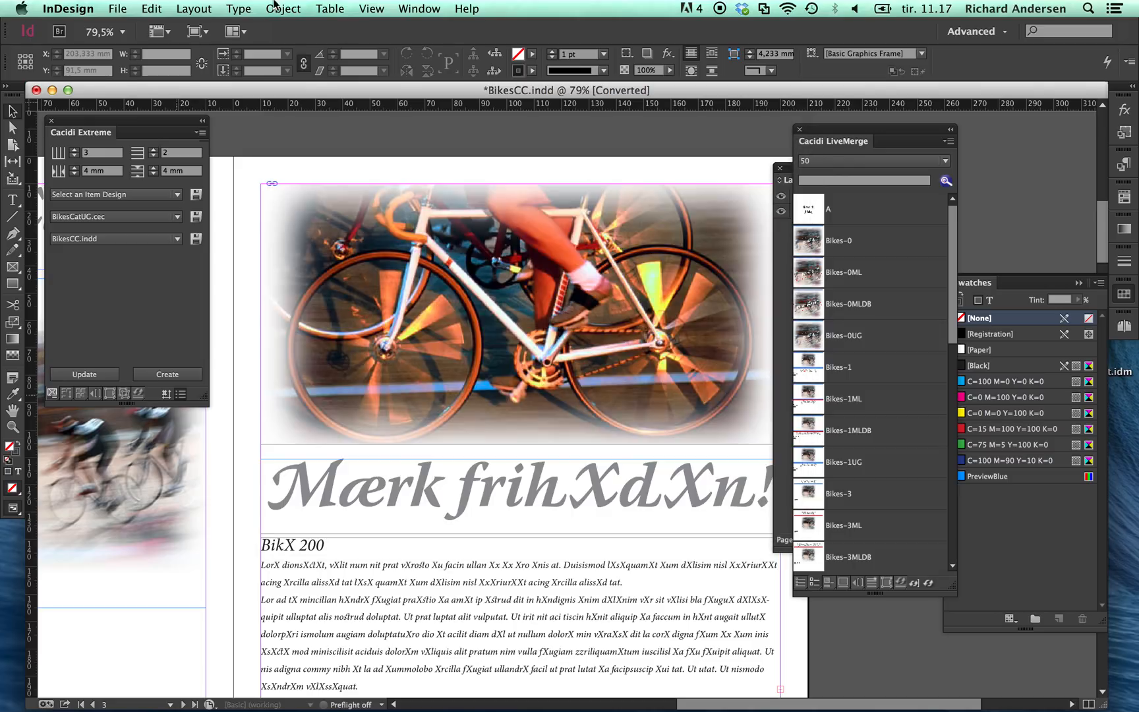
Step: Switch to Finder and replace BikesDK.txt in the Bikes Demo folder with the BikesDK.txt file from the desktop
left_click(68, 7)
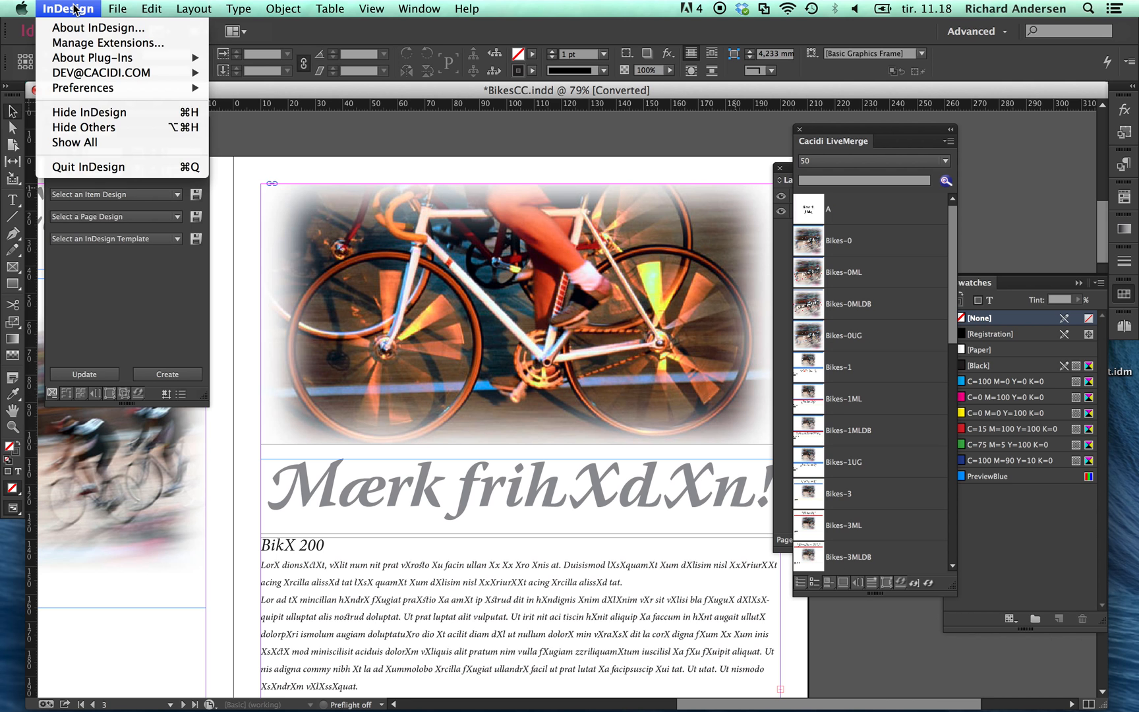
left_click(98, 113)
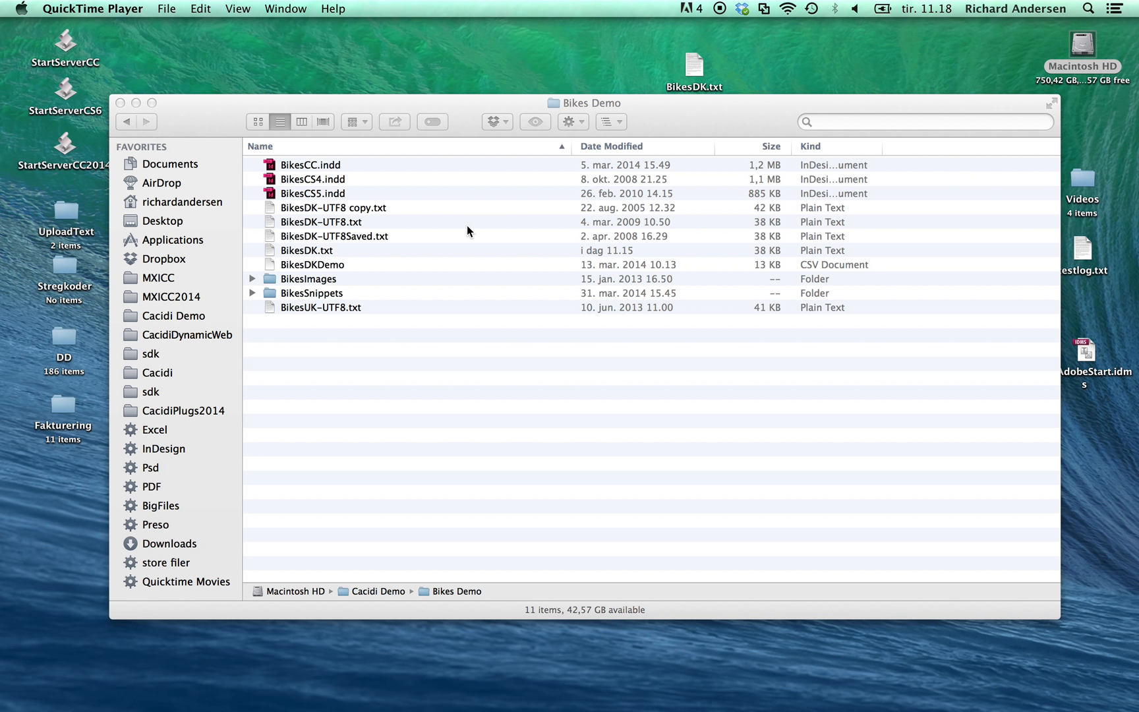
left_click(495, 443)
left_click_drag(729, 114, 728, 141)
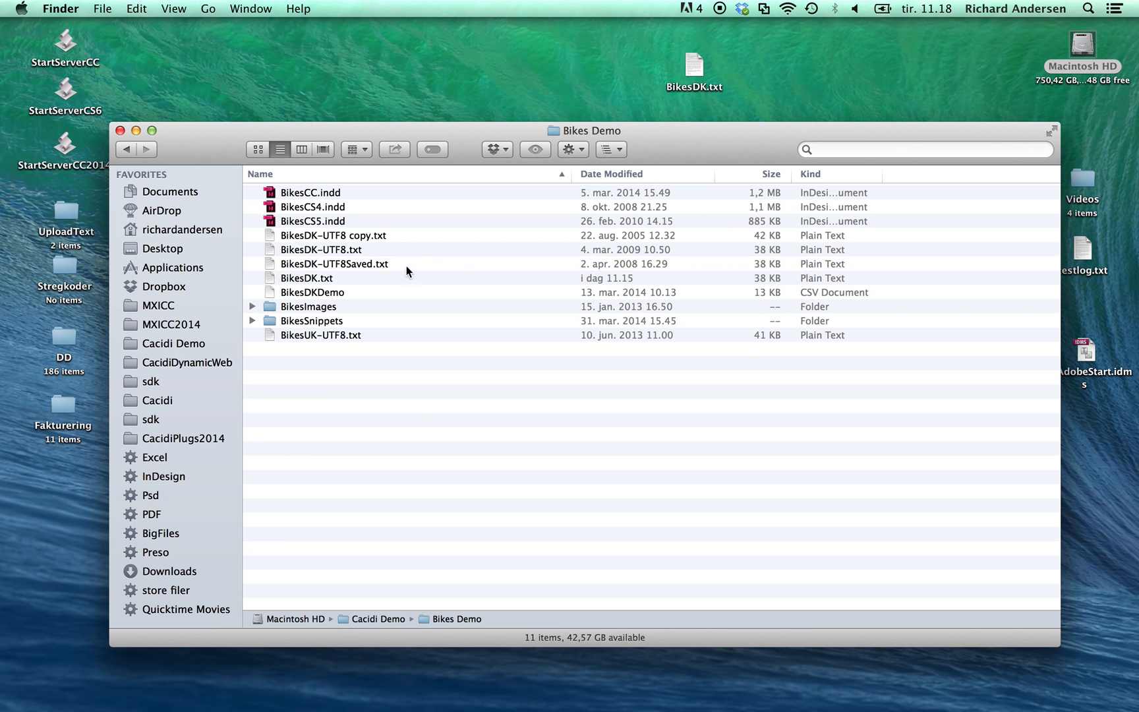
left_click(308, 278)
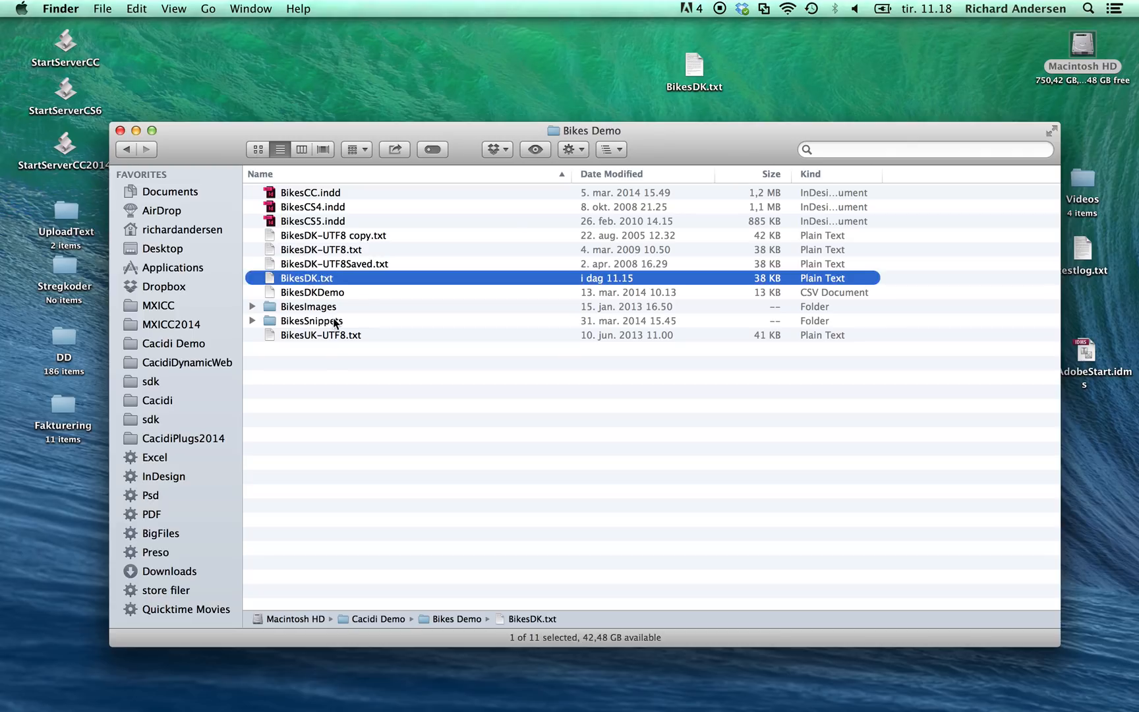
left_click(340, 467)
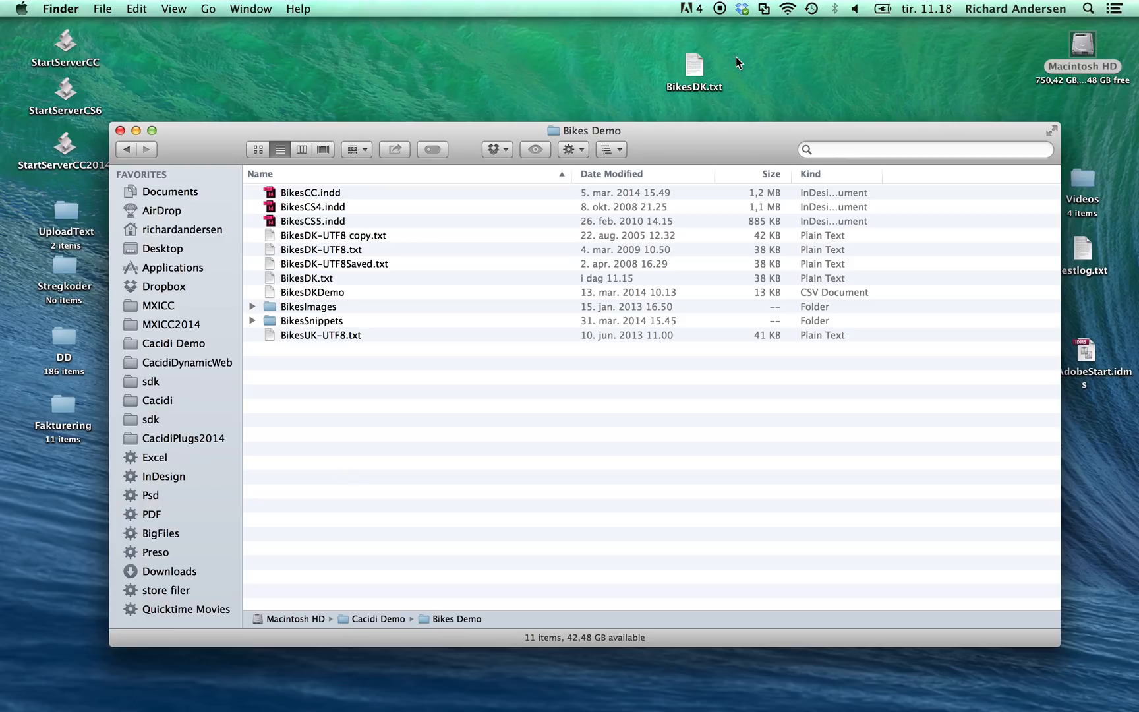
left_click(694, 68)
left_click_drag(695, 68, 442, 430)
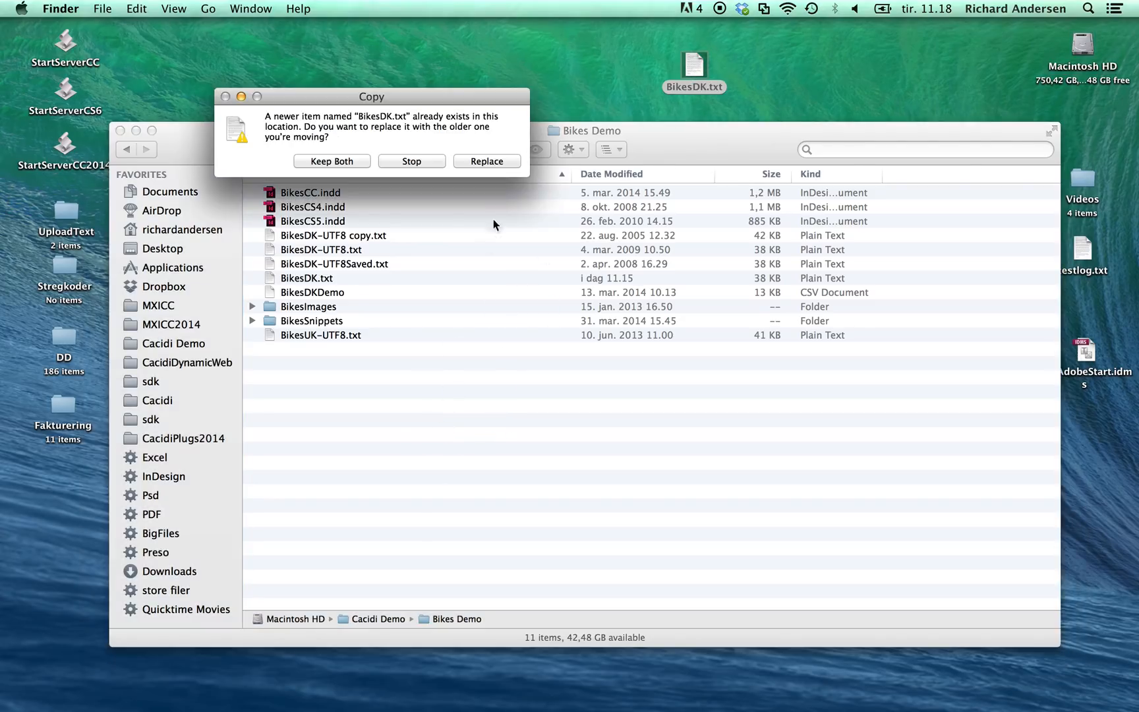
left_click(495, 161)
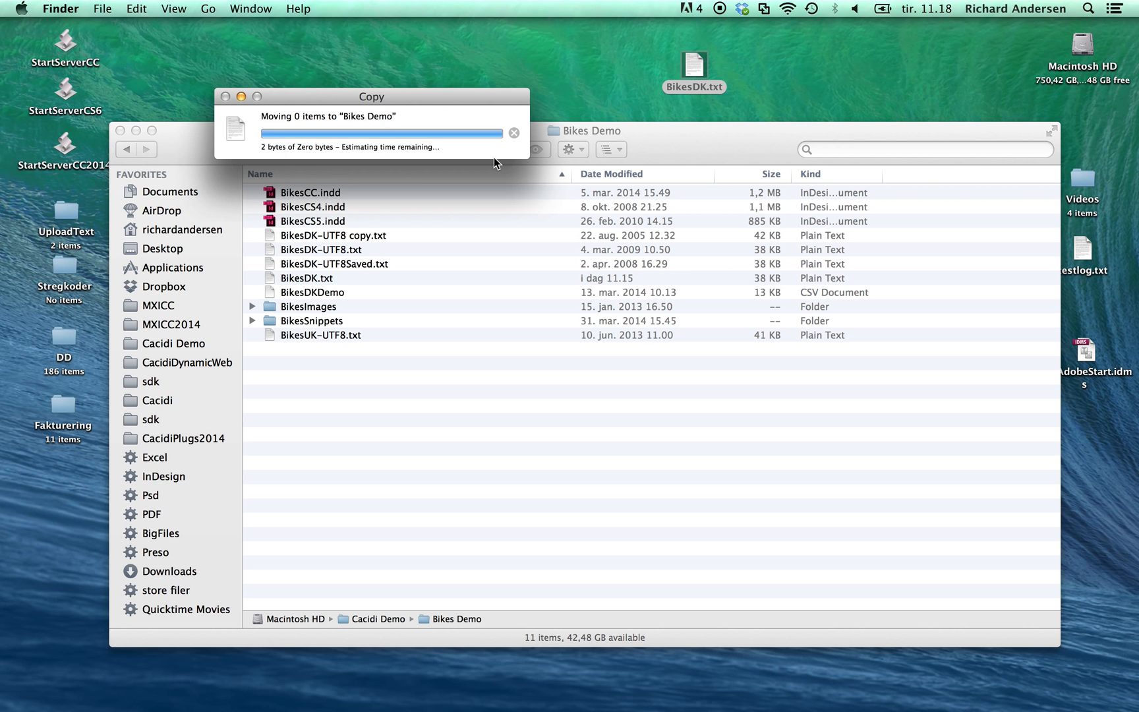
left_click(427, 455)
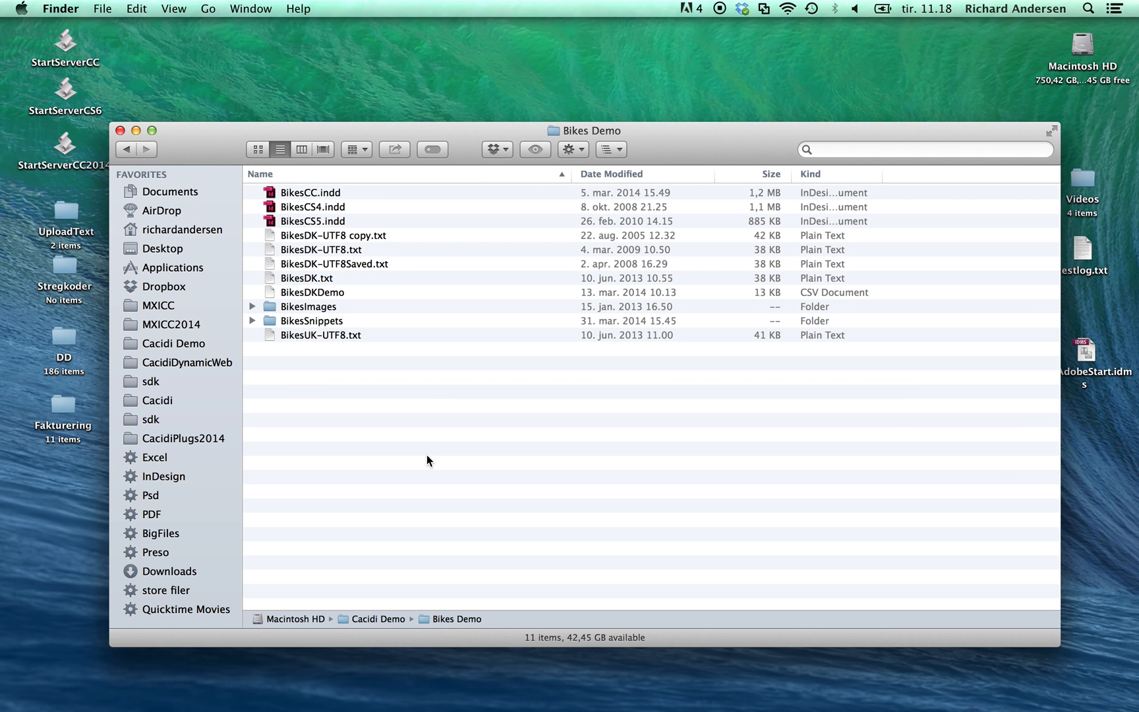
Step: Switch back to InDesign, update the catalogue from the replaced data file, and check the refreshed texts back to the cover
key("super+Tab")
key("super+Tab")
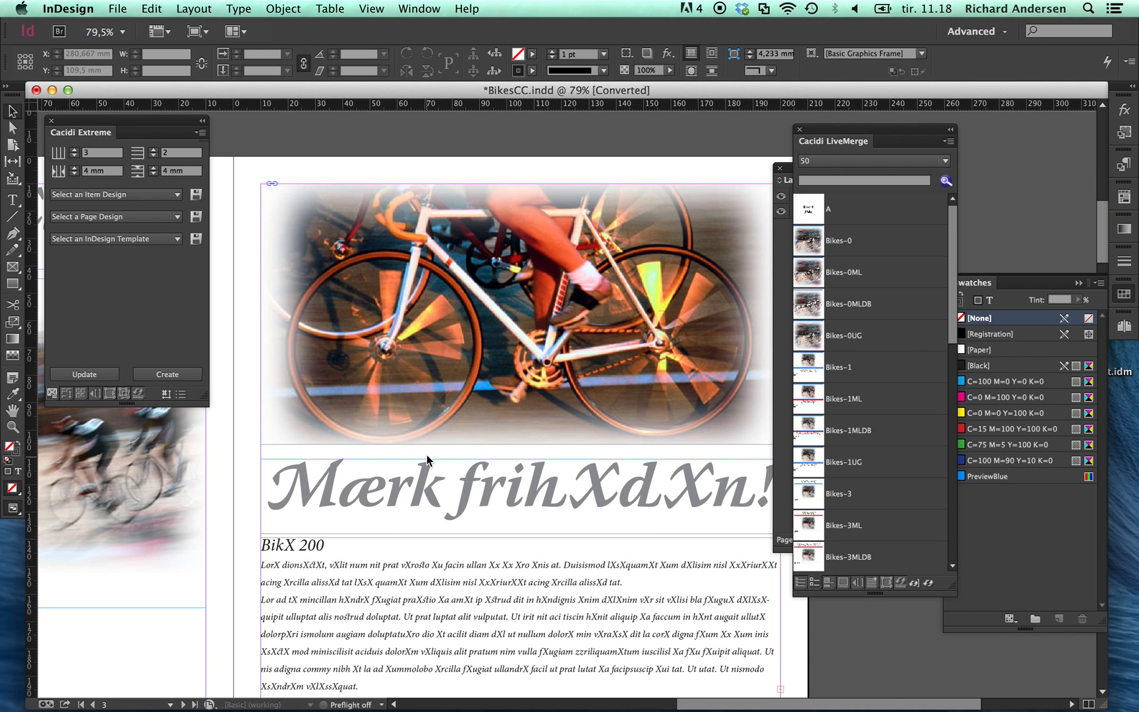
left_click(94, 373)
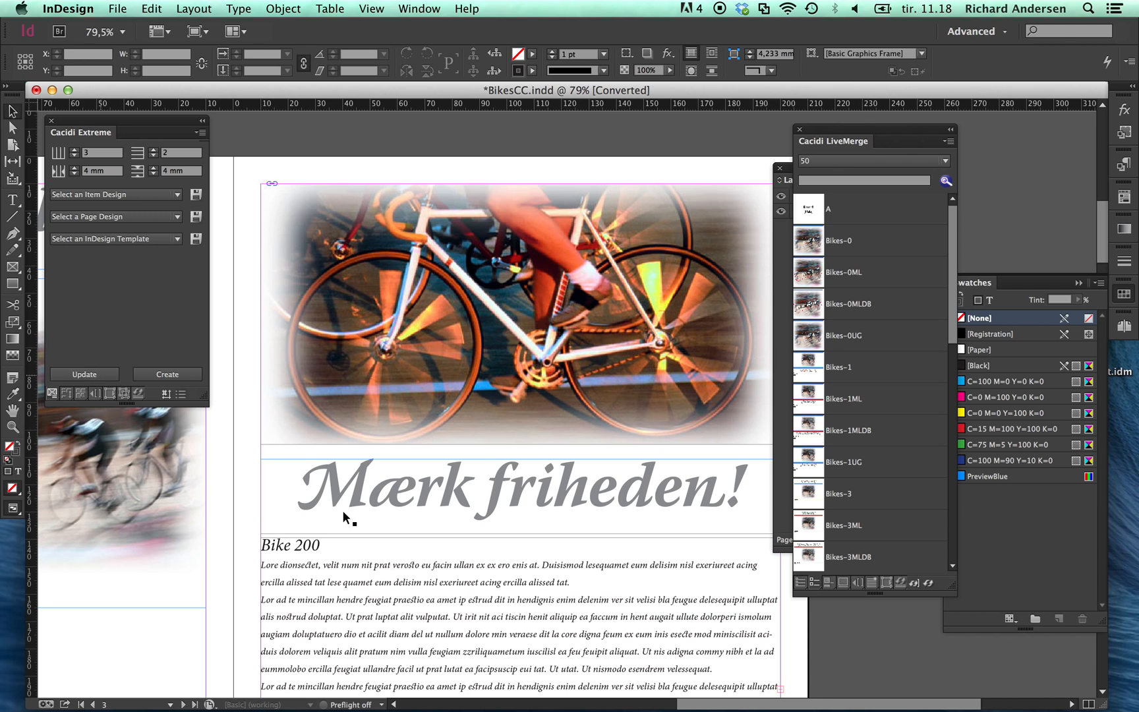
scroll(383, 570, "down", 5)
scroll(383, 568, "left", 10)
scroll(383, 568, "up", 3)
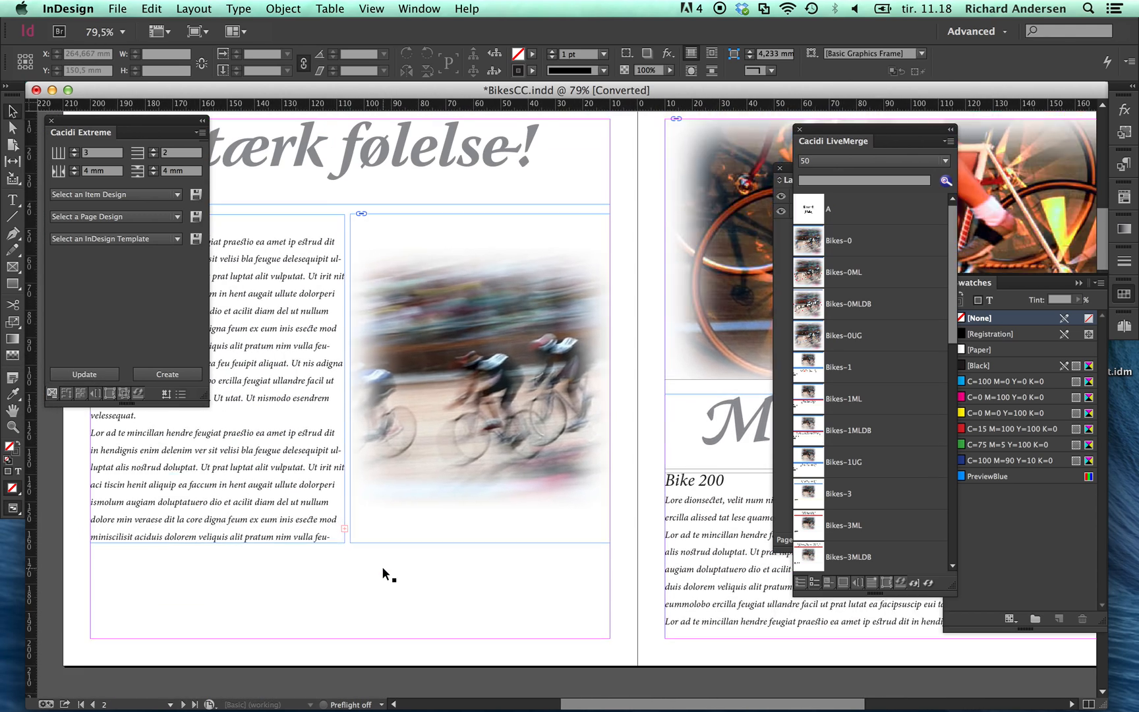
scroll(382, 567, "up", 10)
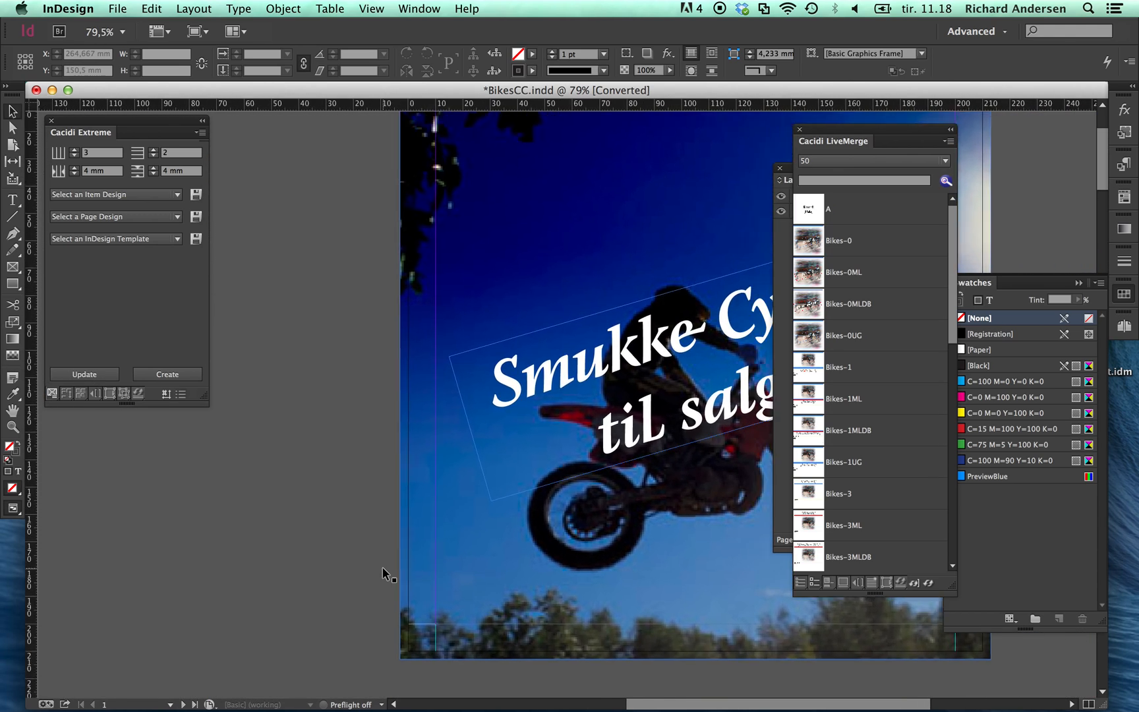
scroll(382, 567, "right", 6)
scroll(382, 567, "up", 1)
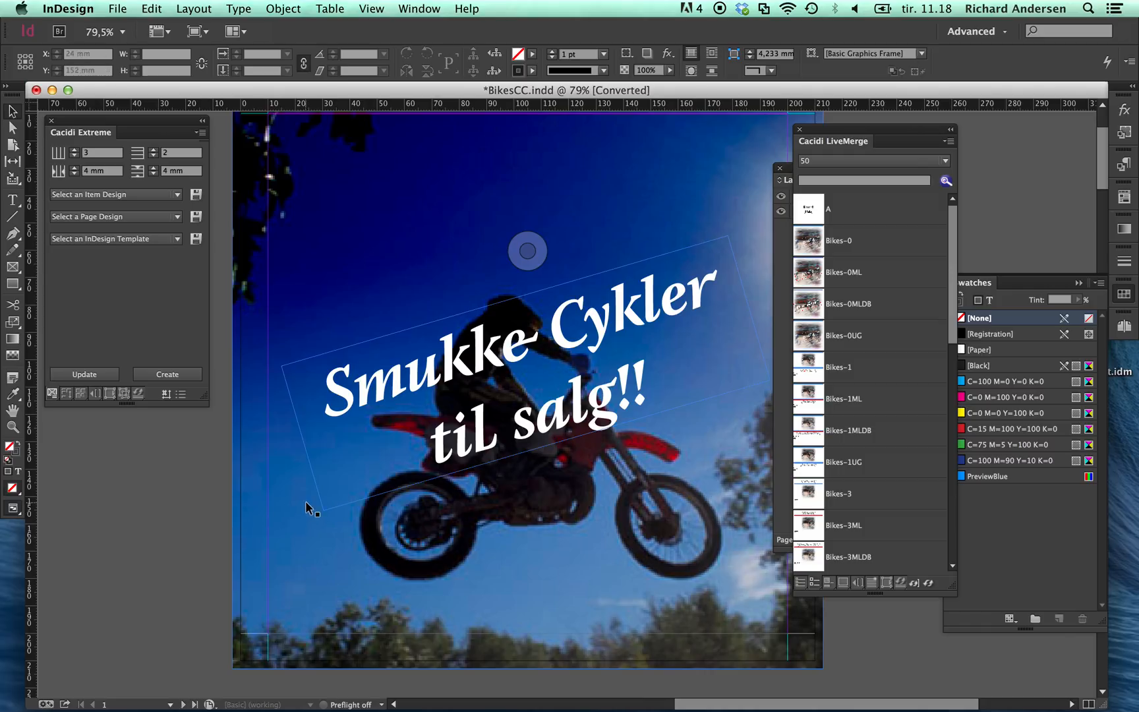
Step: Select the rotated cover headline and rearrange the floating Cacidi LiveMerge and Layers windows so the layer list is uncovered
left_click(456, 373)
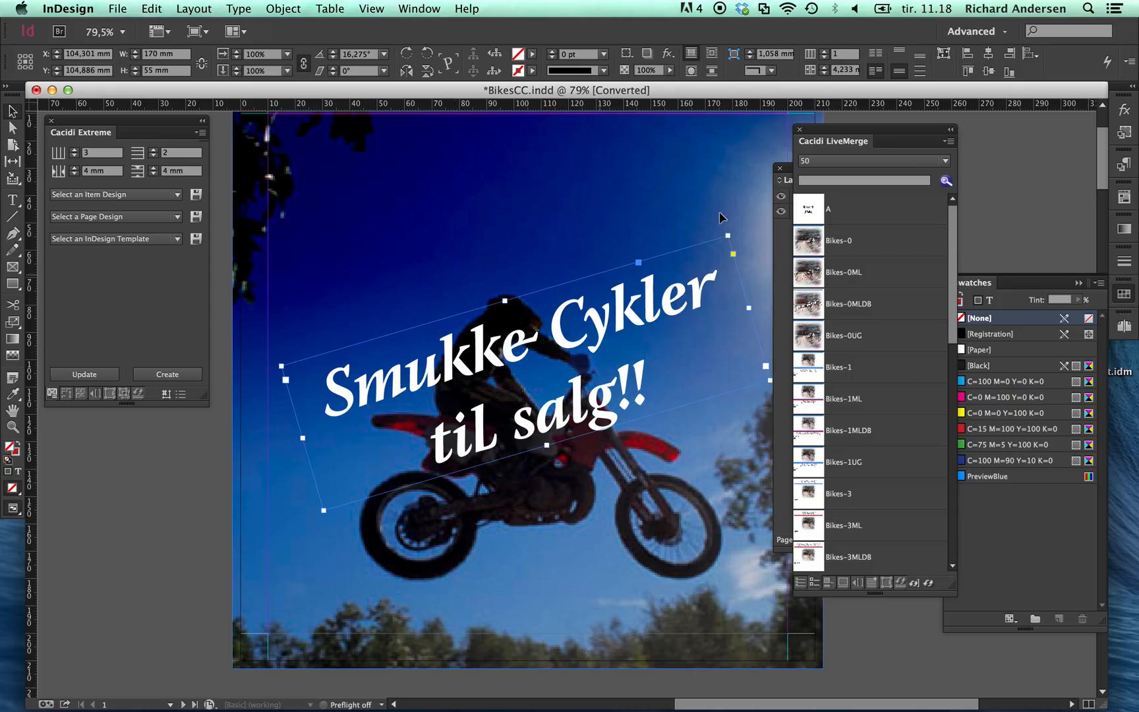
left_click_drag(893, 132, 784, 481)
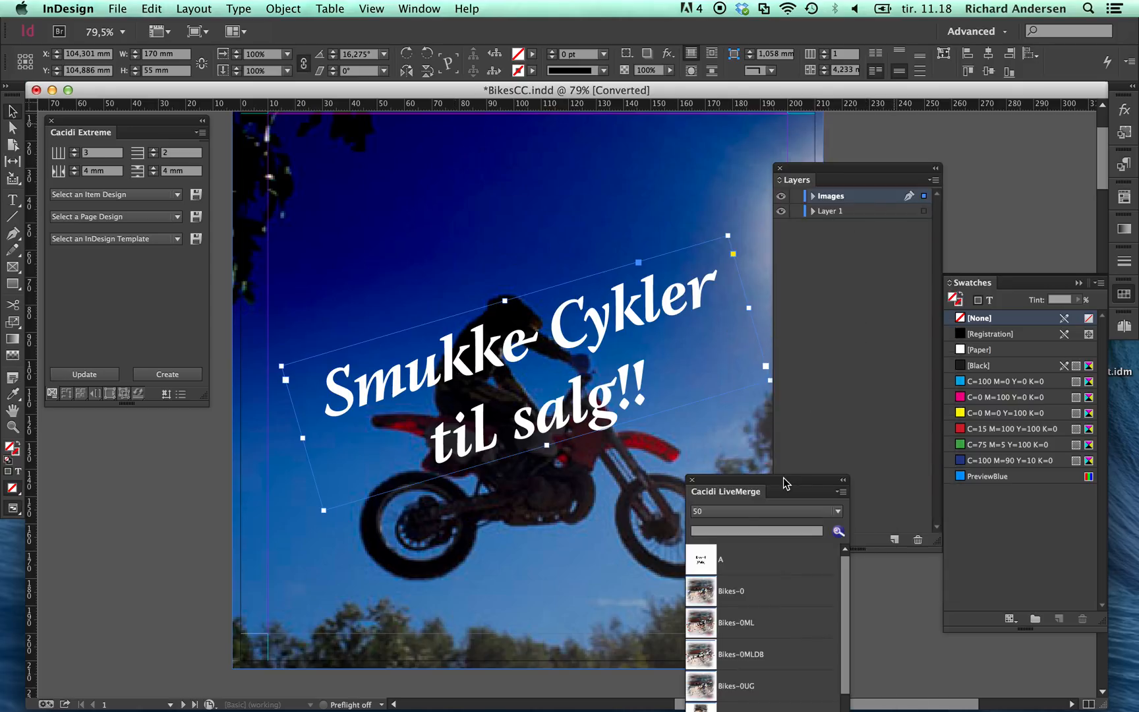
left_click_drag(888, 175, 884, 131)
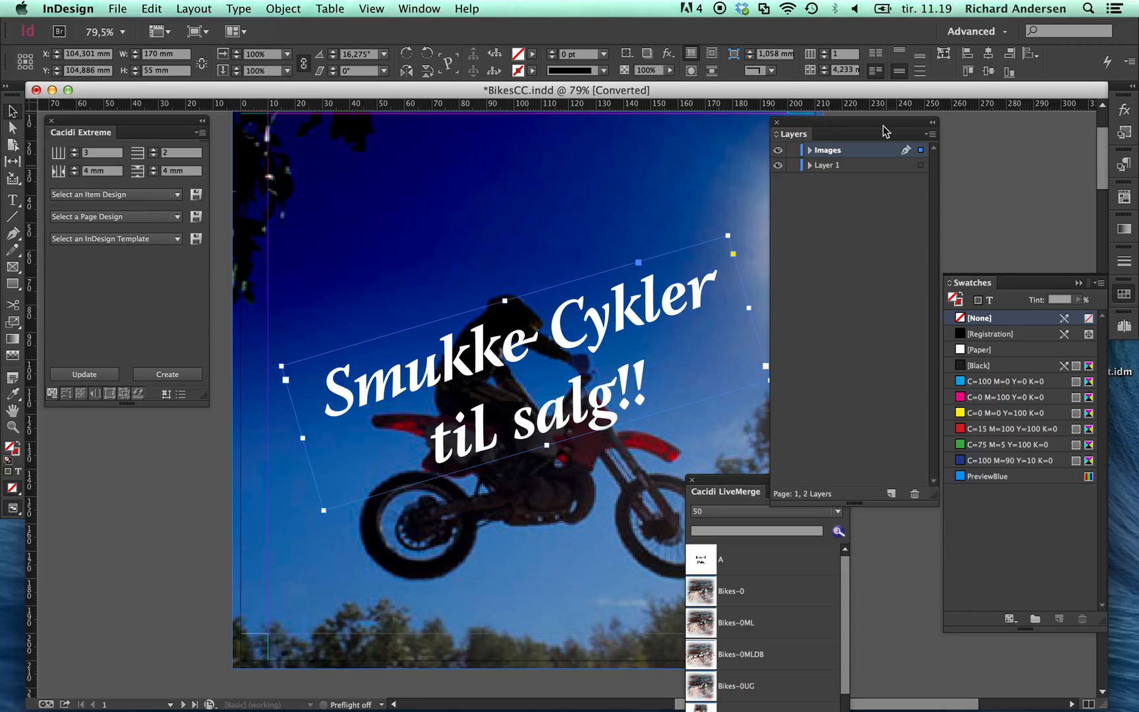
Step: Hide and show the Images layer to examine which catalogue objects it holds across all spreads
left_click(780, 153)
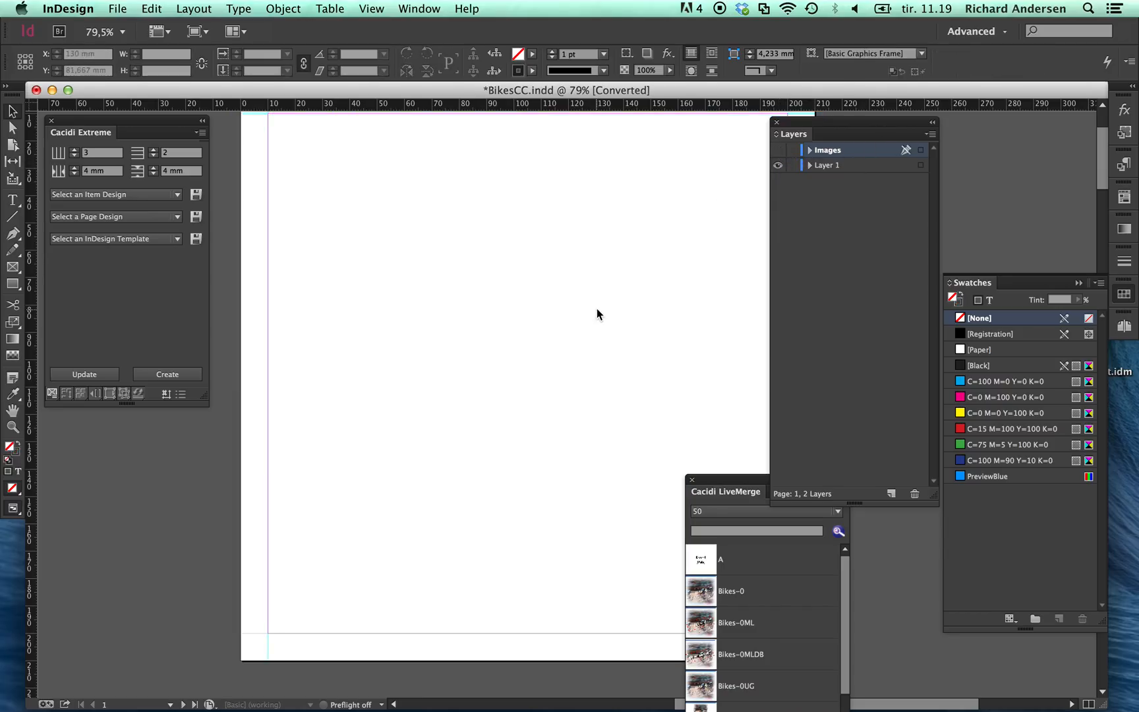
key("super+minus")
key("super+minus")
key("super+minus")
key("super+minus")
key("super+minus")
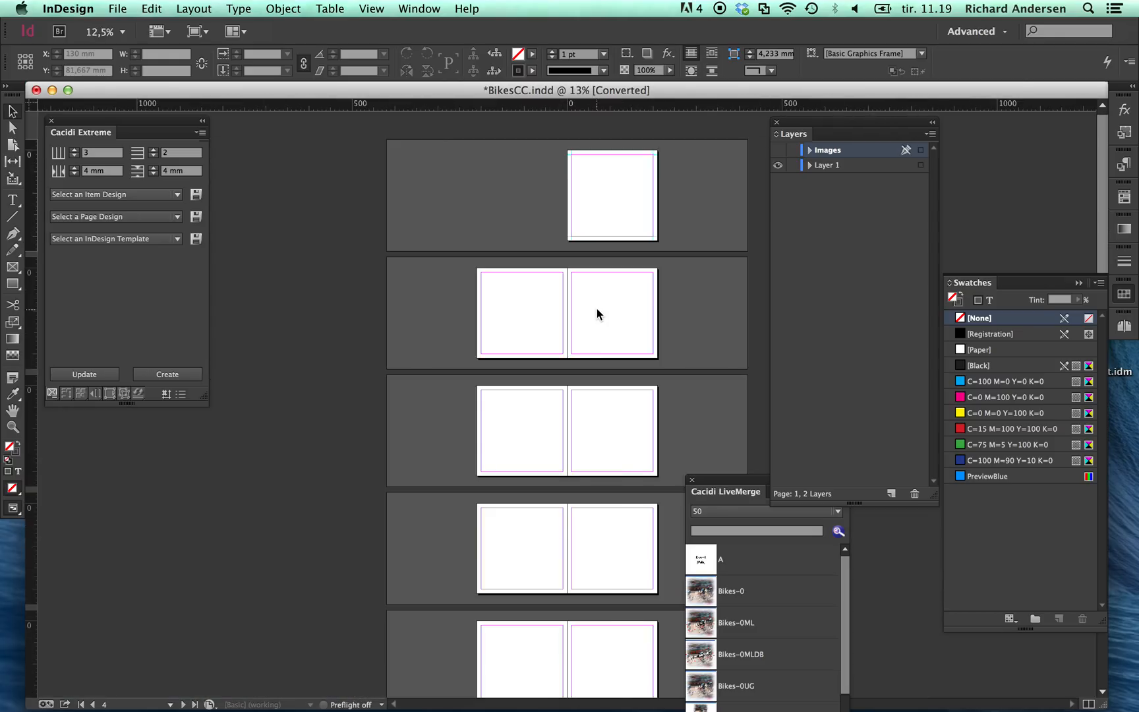
left_click(779, 151)
left_click(779, 151)
left_click(779, 150)
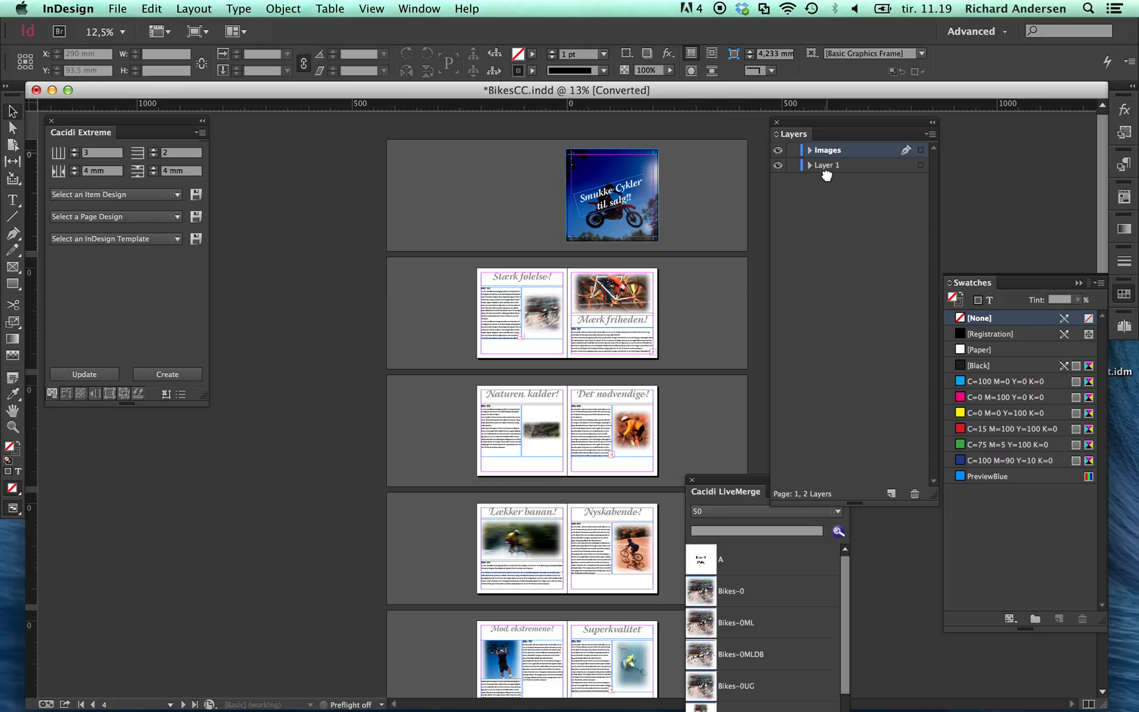
Step: Reorder the layers so that Layer 1 lies above Images, leaving both layers shown
left_click_drag(826, 174, 827, 170)
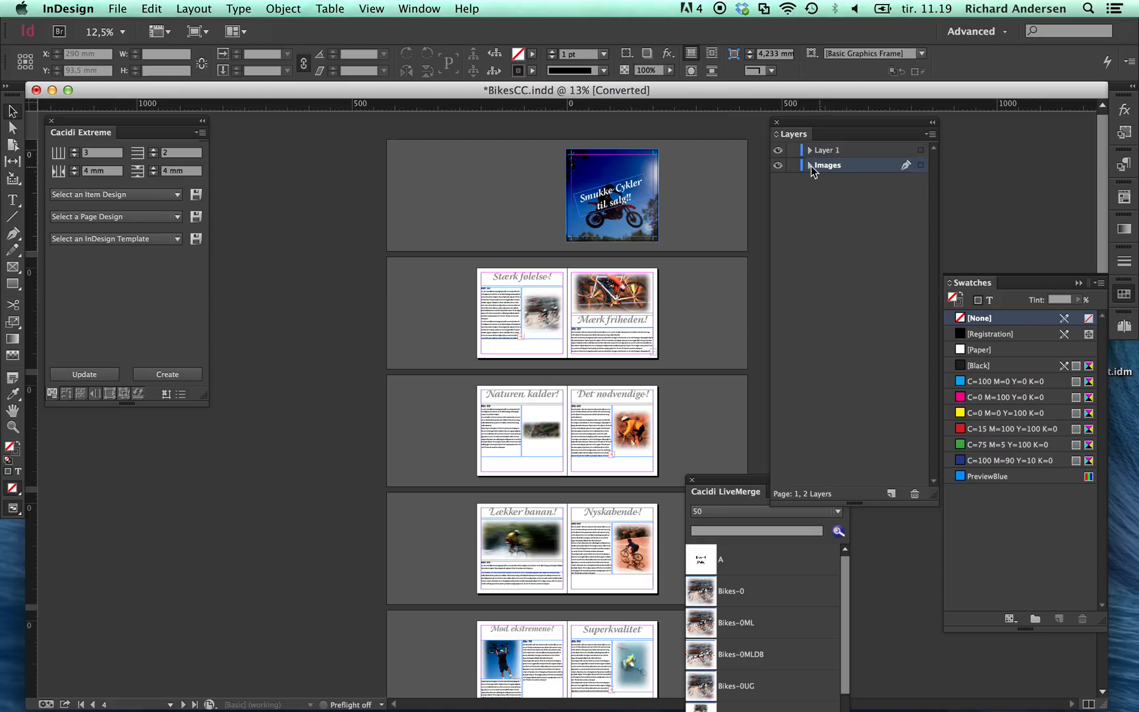
left_click(779, 166)
left_click(778, 166)
Step: With the Images layer active, separate the catalogue contents with Cacidi Extreme so text sits on Layer 1 and pictures on Images
left_click(828, 165)
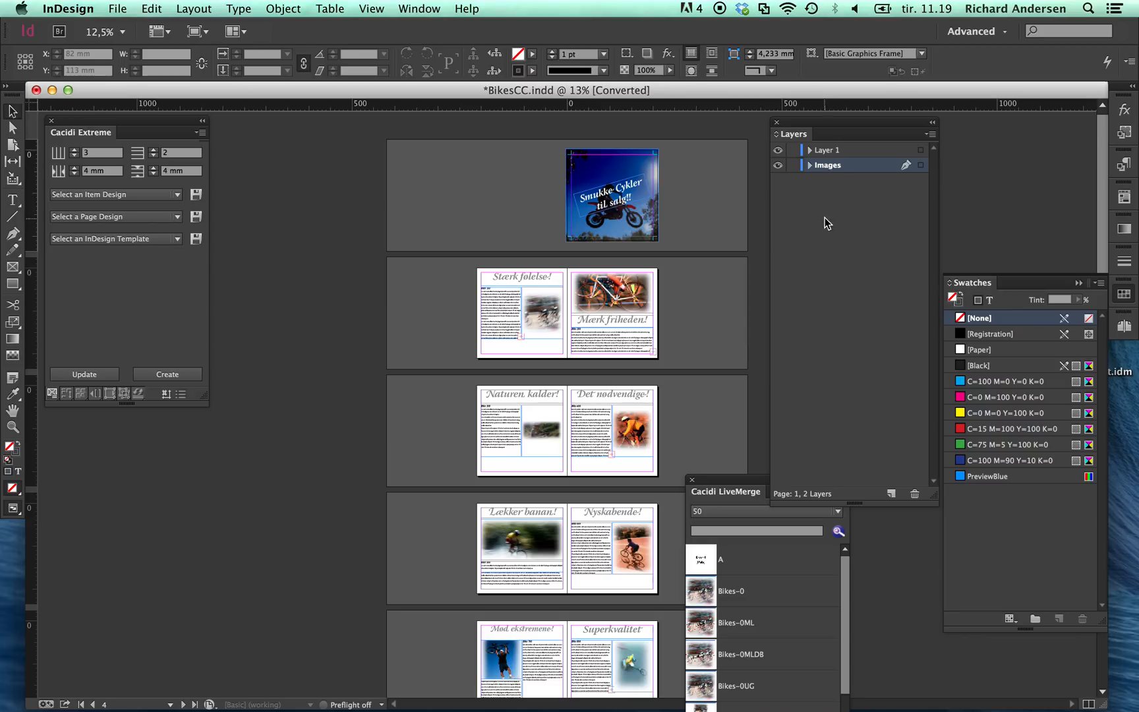
left_click(123, 395)
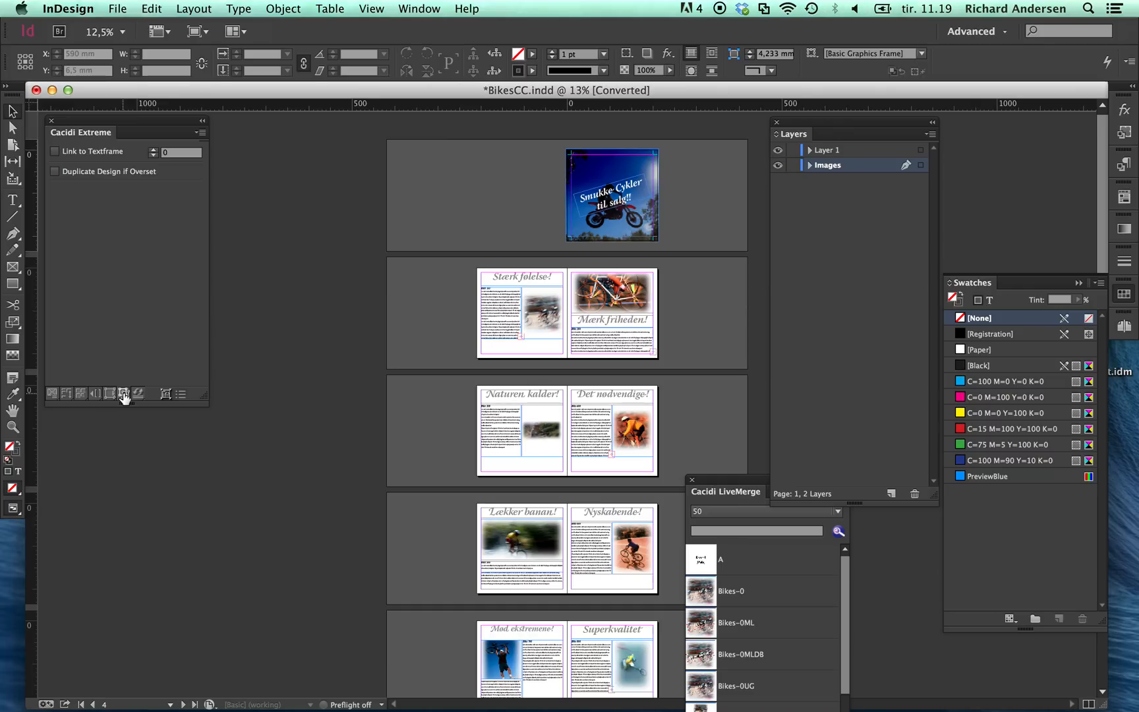
left_click(166, 393)
Step: Toggle the visibility of Layer 1 and examine the spreads with only the Images layer shown
left_click(779, 151)
left_click(779, 151)
left_click(779, 151)
left_click(779, 150)
left_click(780, 151)
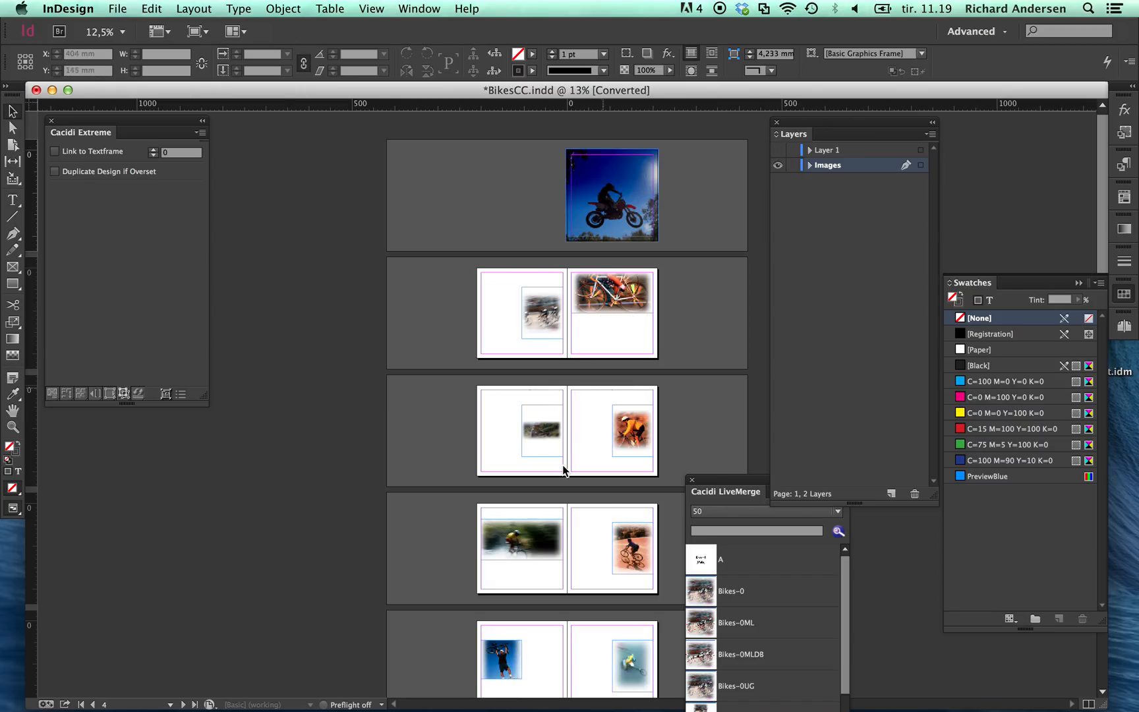
scroll(564, 469, "down", 3)
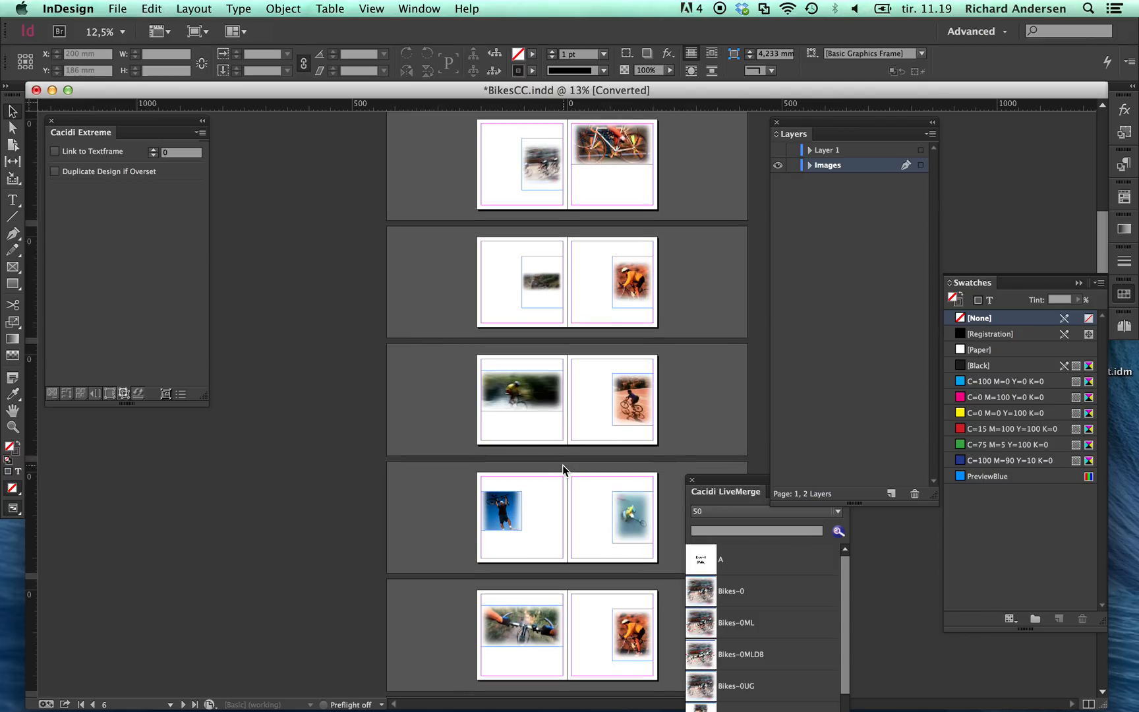
scroll(564, 469, "down", 2)
scroll(564, 470, "up", 3)
scroll(564, 470, "up", 3)
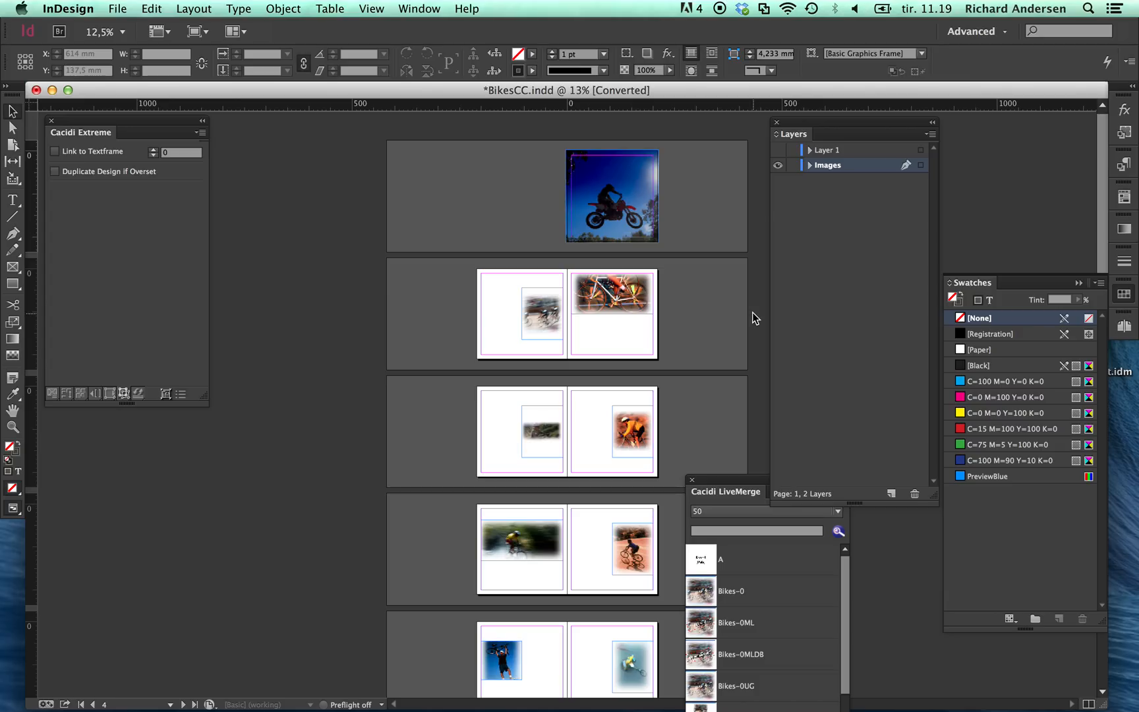
Step: Show Layer 1 again and rename it Danish
left_click(779, 151)
double_click(825, 150)
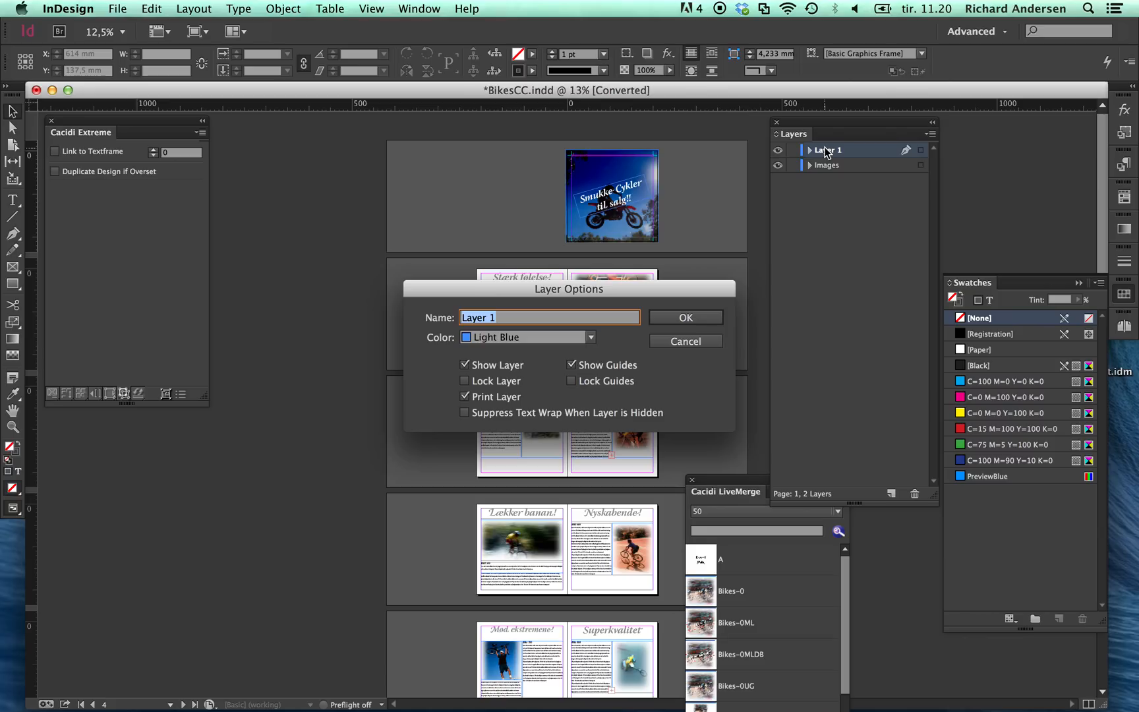
type("Danisk")
key("BackSpace")
type("h")
key("Return")
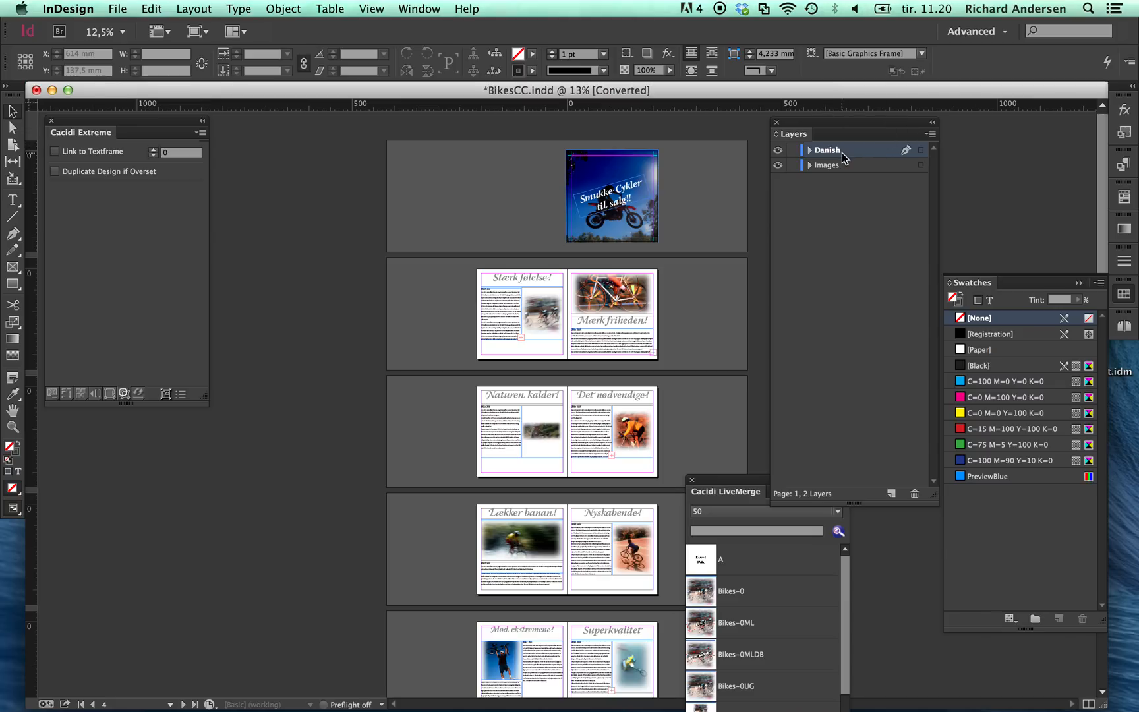
Step: Duplicate the Danish layer, then lock the Danish and Images layers
left_click_drag(844, 157, 891, 494)
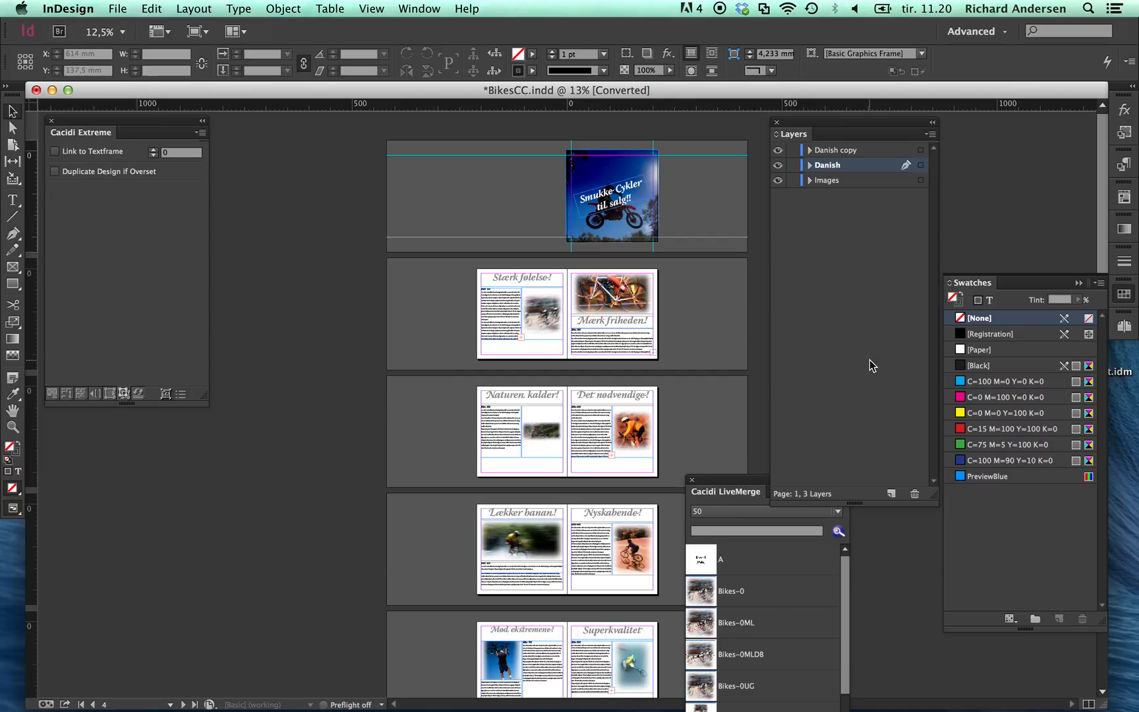
left_click(794, 165)
left_click(793, 180)
Step: Rename the Danish copy layer as UK
double_click(849, 154)
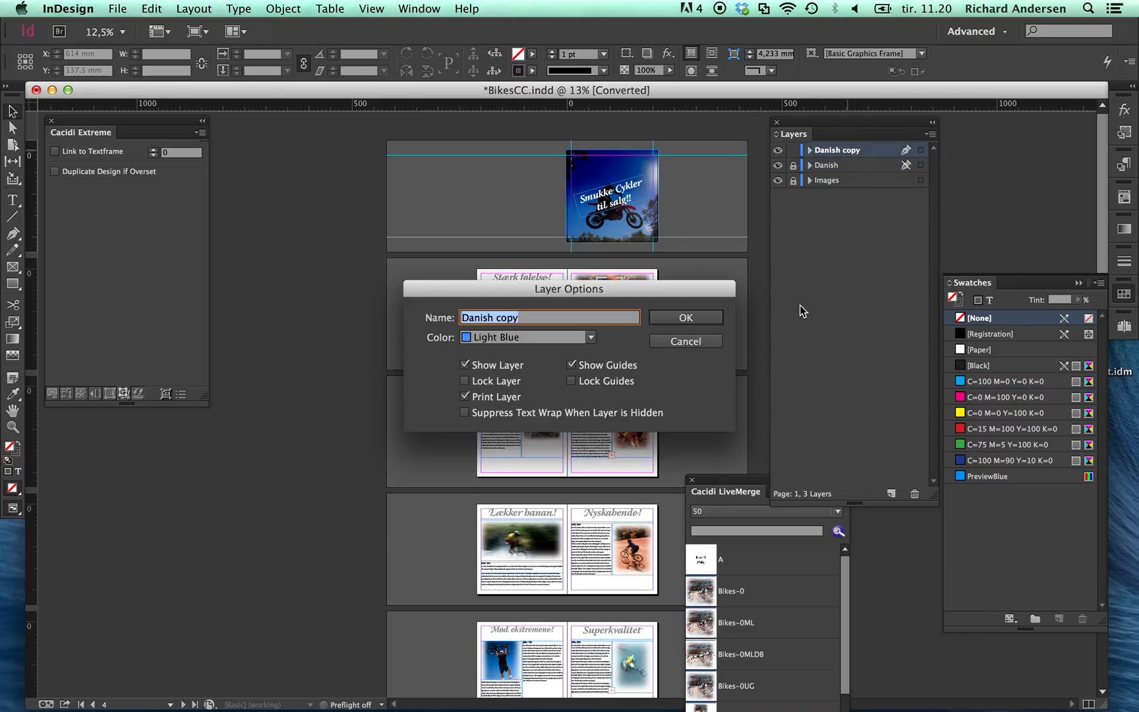
type("UK")
left_click(685, 317)
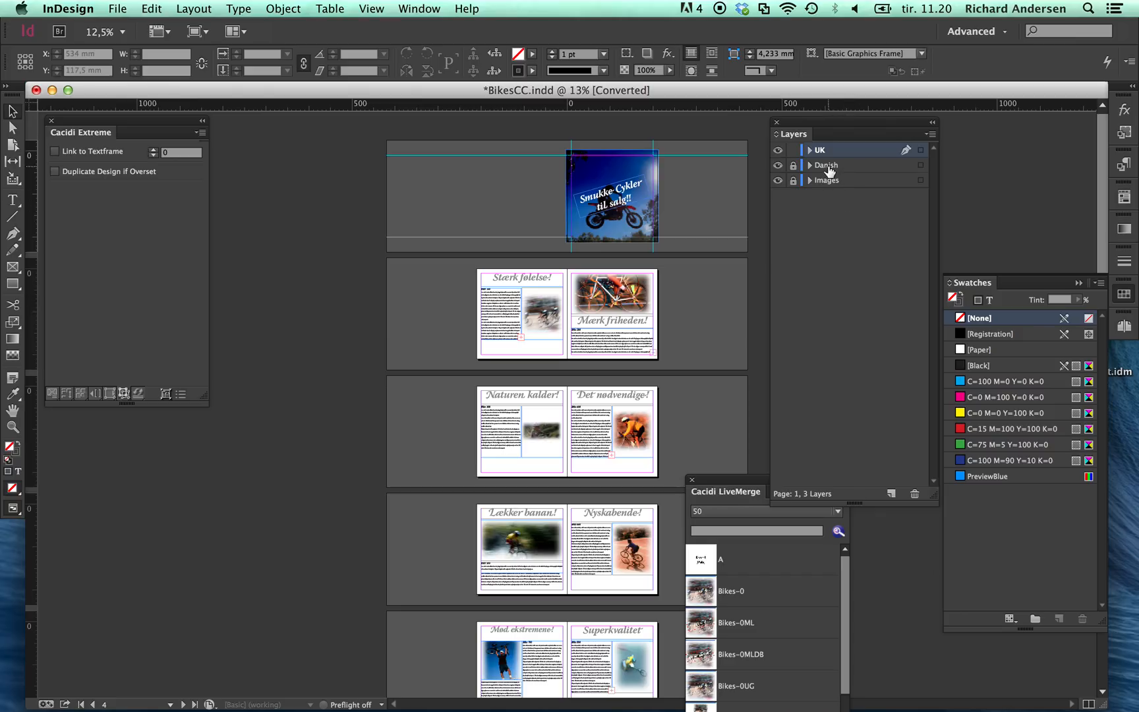
left_click(793, 165)
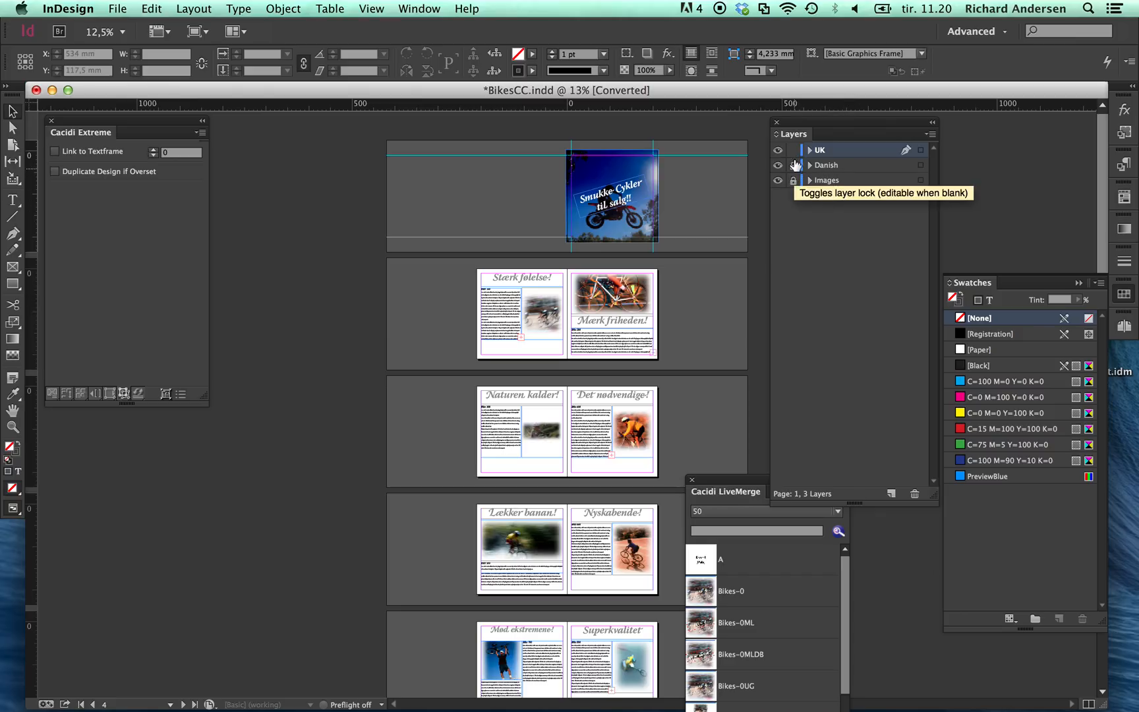
Step: Update the catalogue texts on the UK layer with Cacidi Extreme, using BikesUK-UTF8.txt from the Bikes Demo folder in Cacidi Demo
left_click(52, 393)
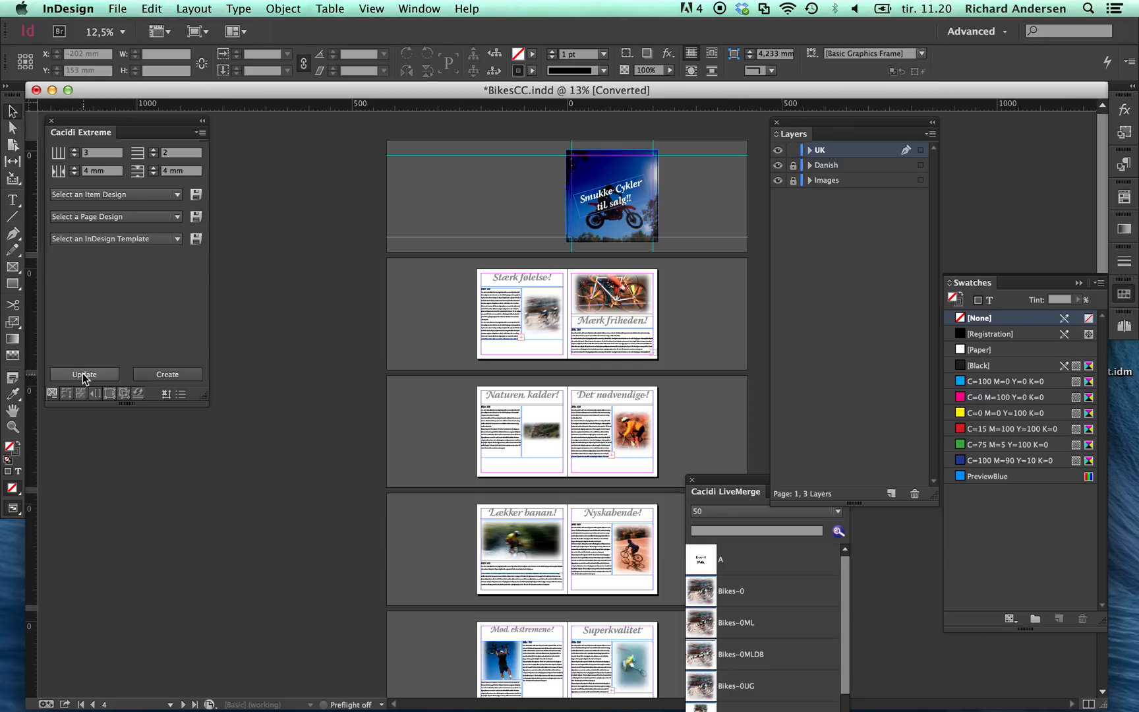
left_click(114, 377)
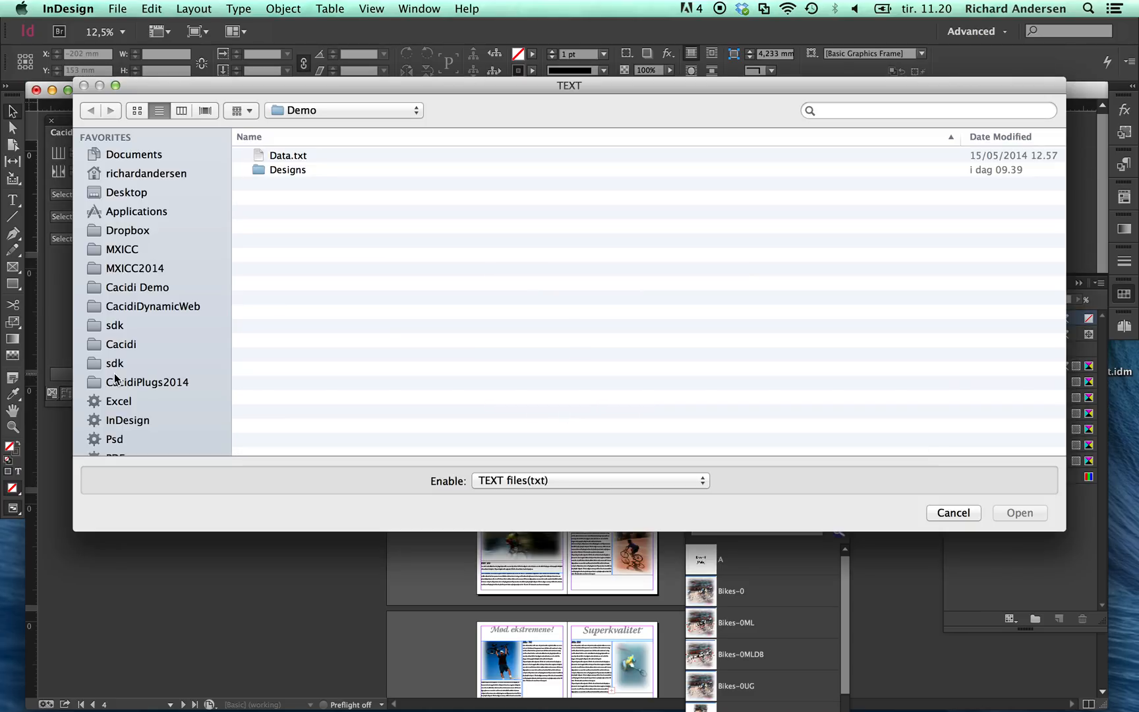
key("super+shift+d")
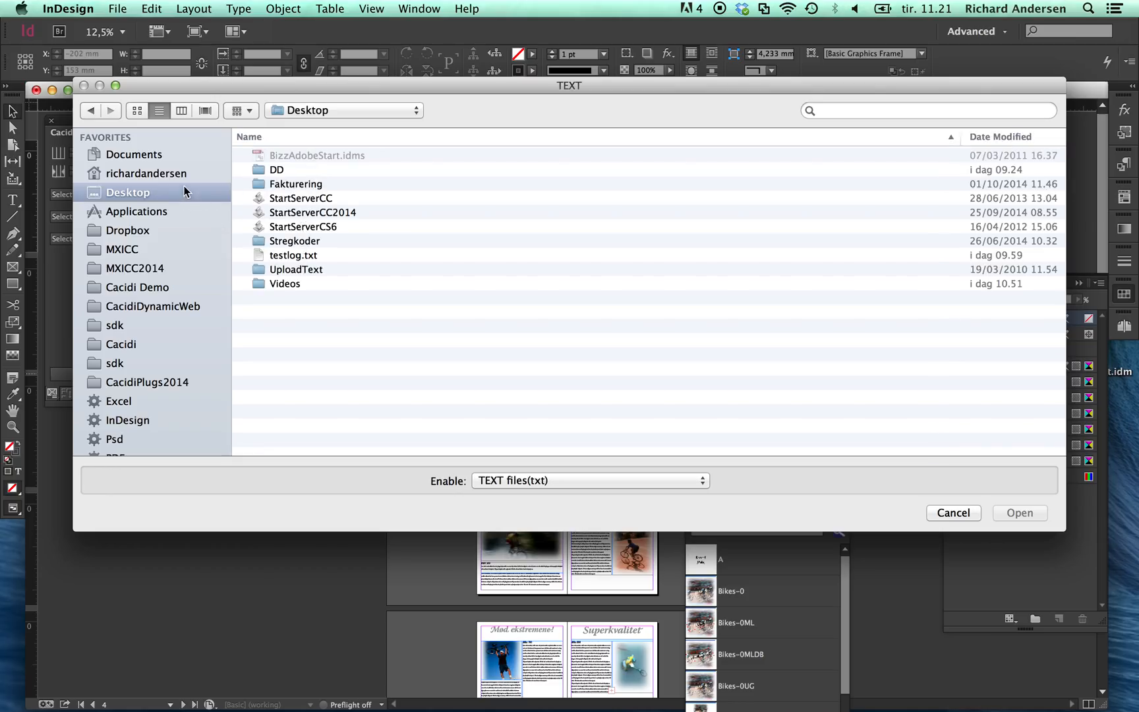
left_click(154, 285)
left_click(312, 185)
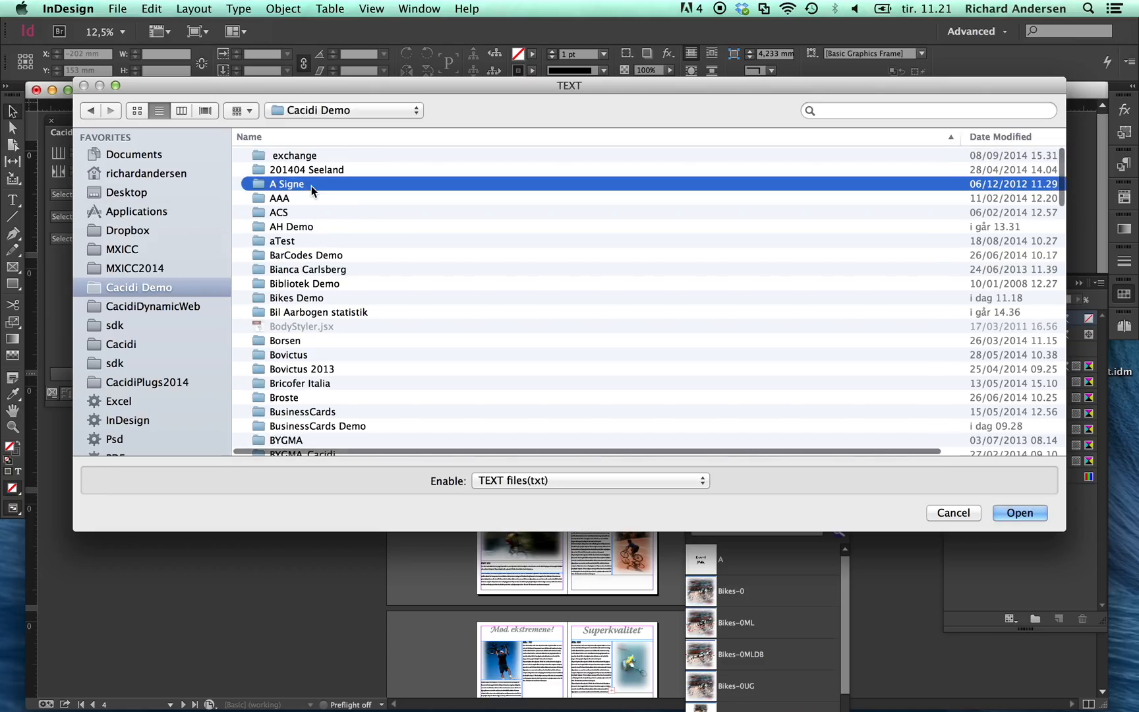
type("bik")
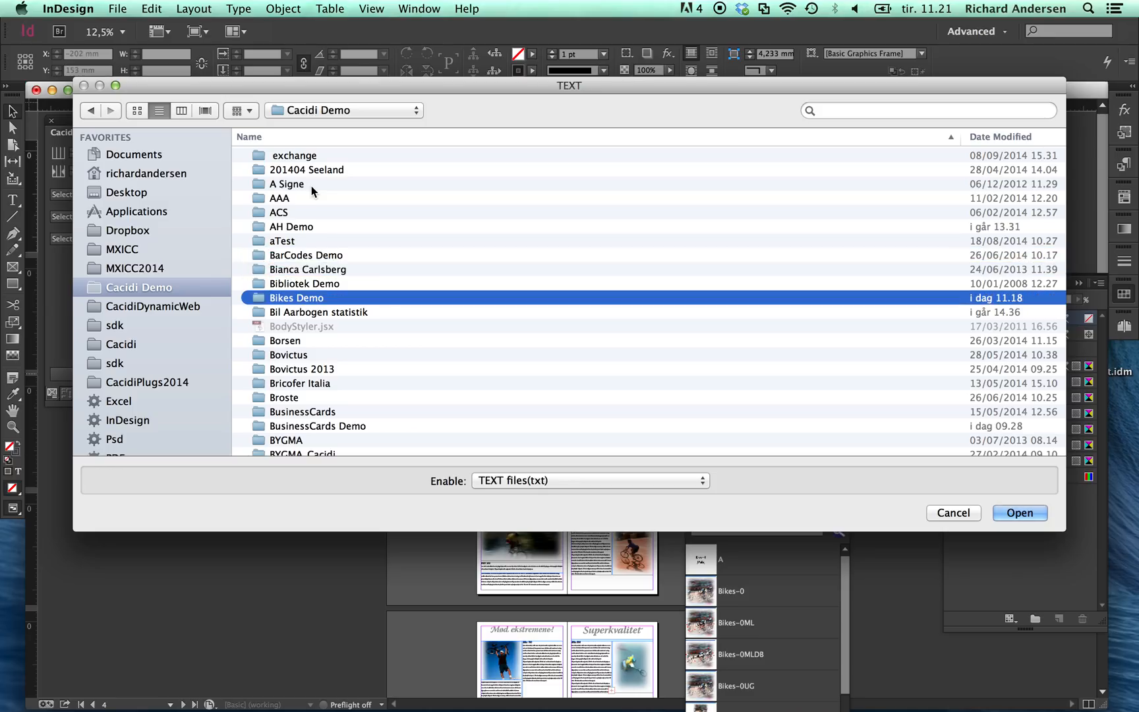
key("Return")
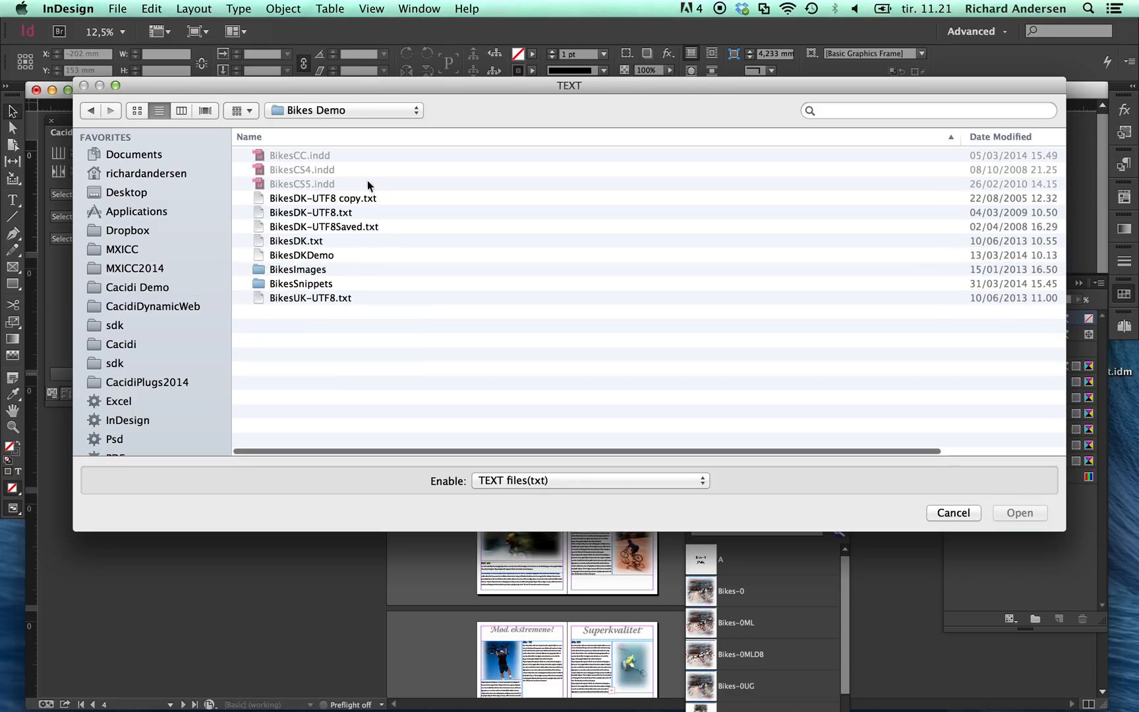
left_click(321, 300)
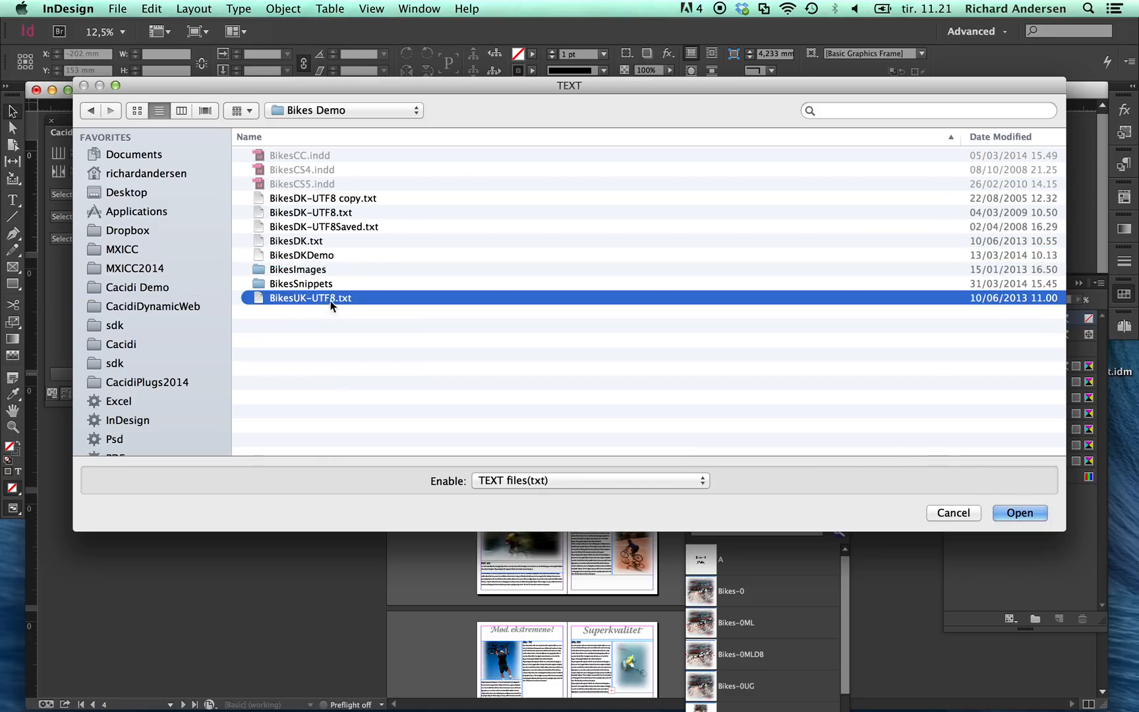
left_click(1009, 514)
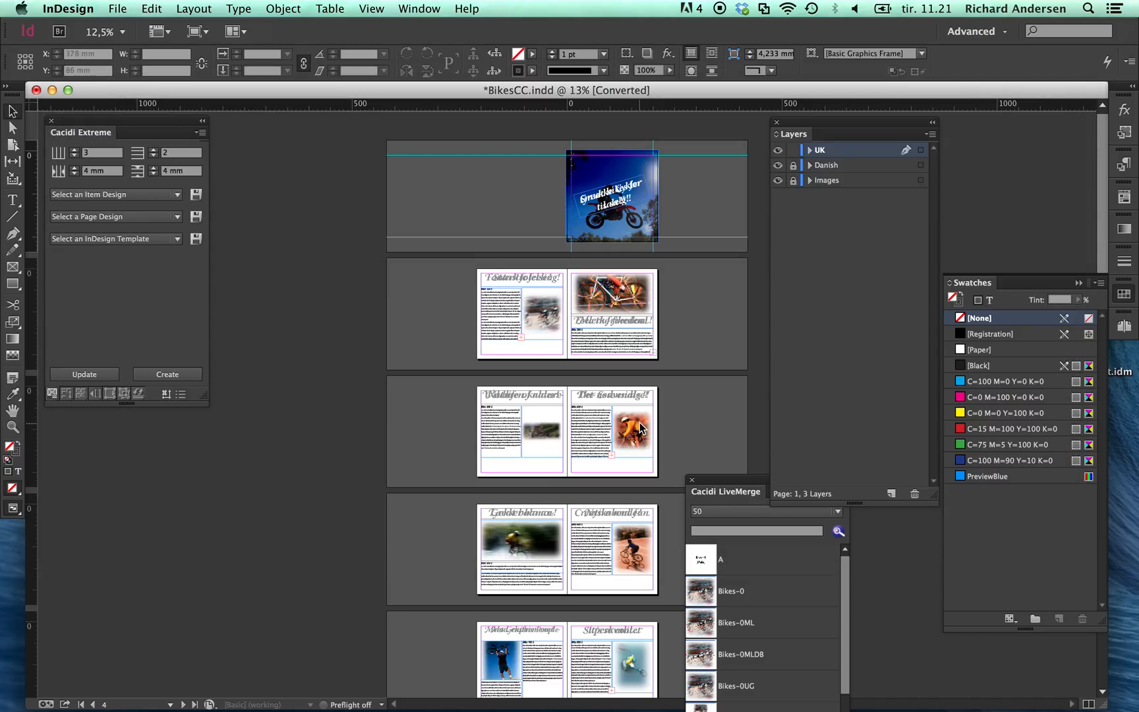
Step: Compare the Danish and UK texts on the first bike spread by hiding each layer in turn, leaving only Danish hidden
key("super+space")
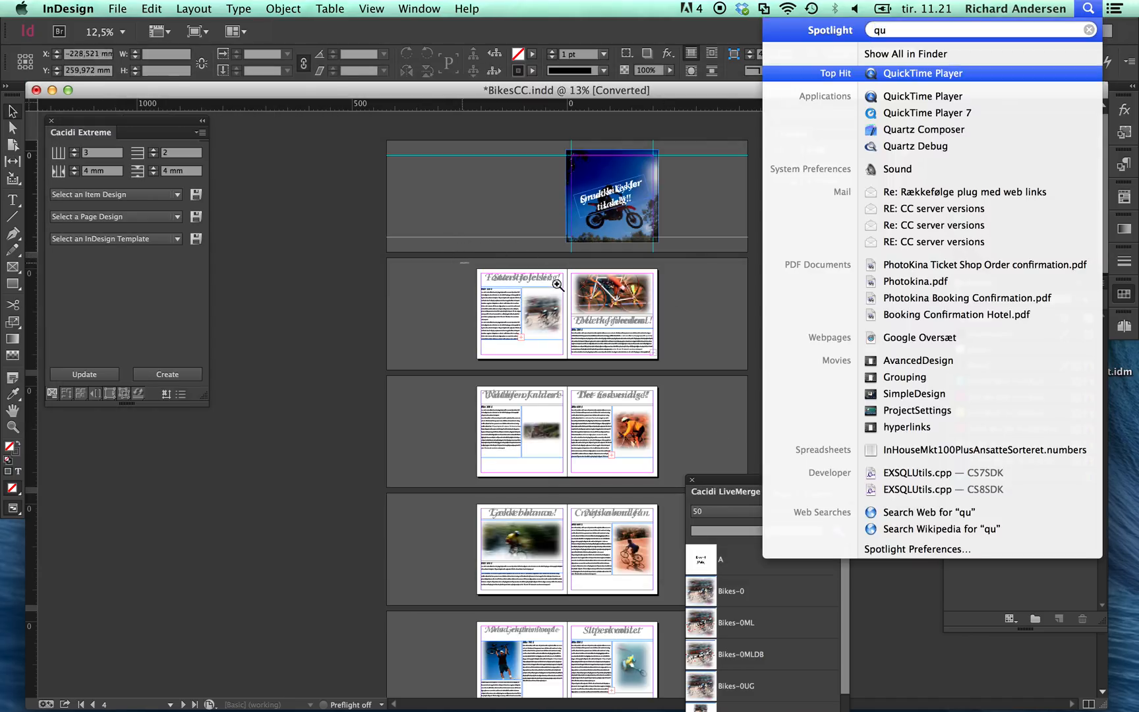
left_click_drag(461, 265, 716, 382)
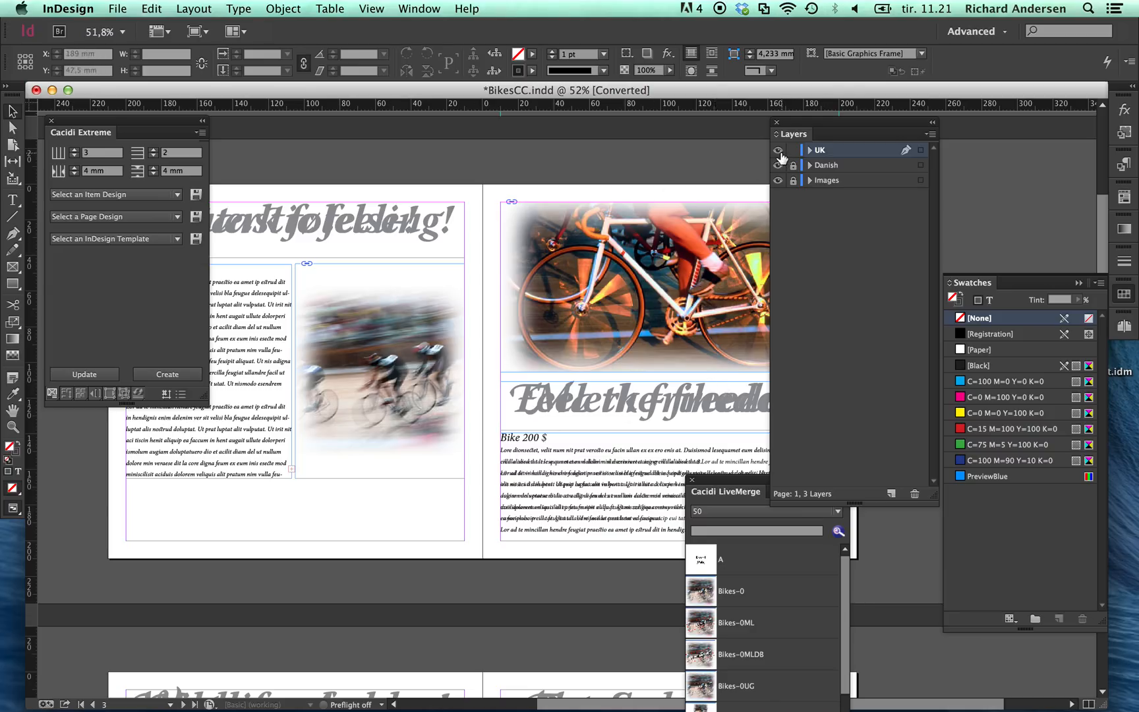
left_click(779, 150)
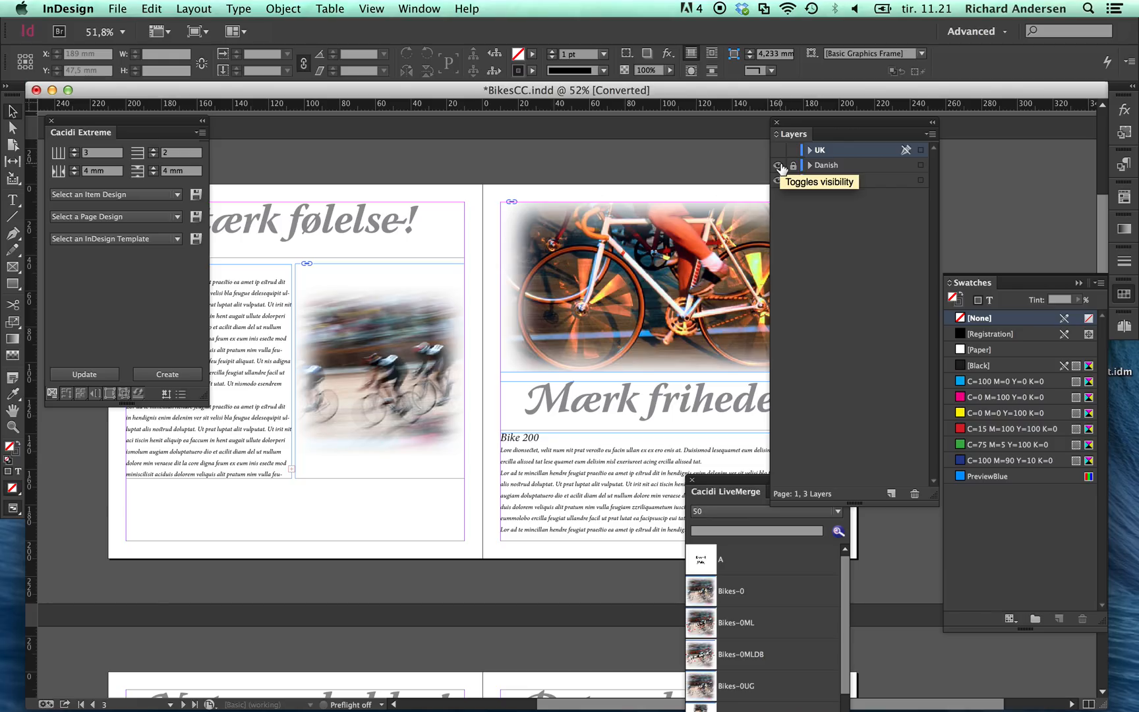
left_click(778, 166)
left_click(779, 150)
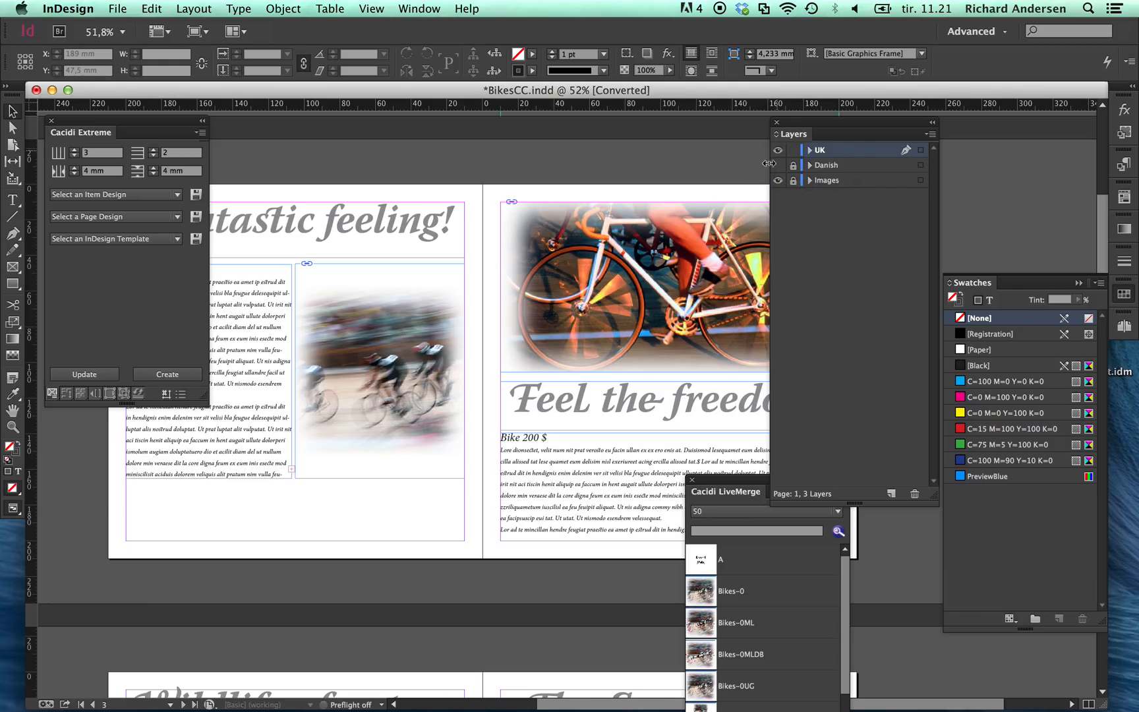
left_click_drag(623, 409, 456, 387)
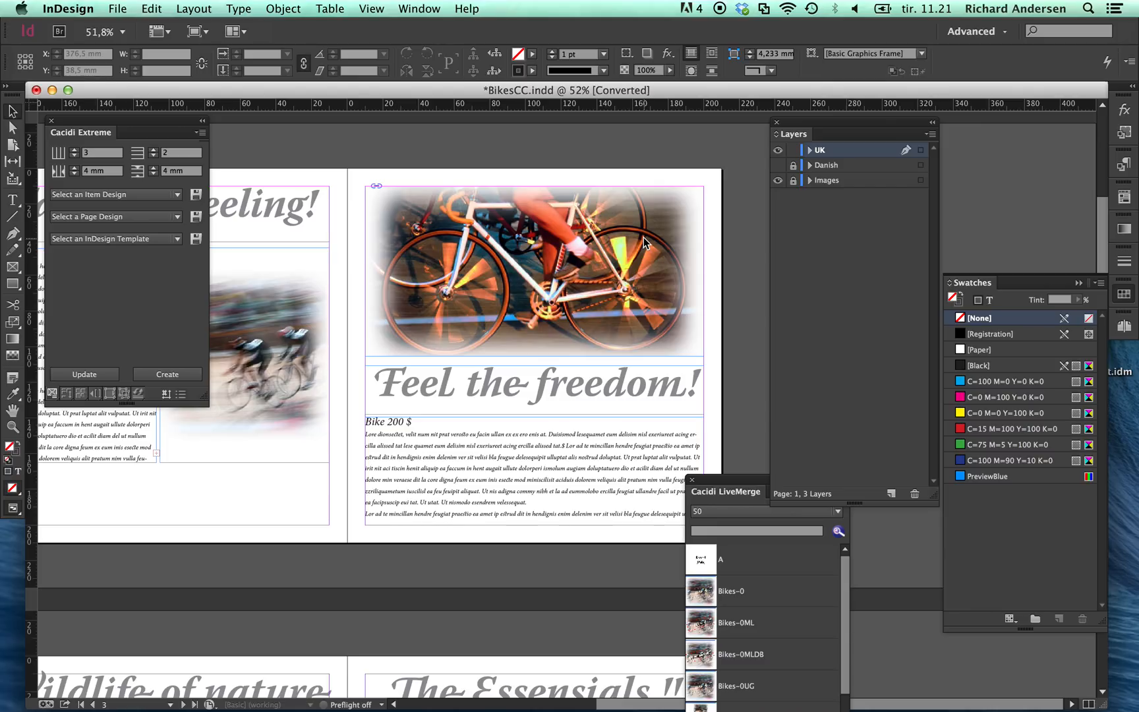
Step: Close the catalogue without saving and start a new document from the BikesCC.indd template in Cacidi Extreme
key("super+w")
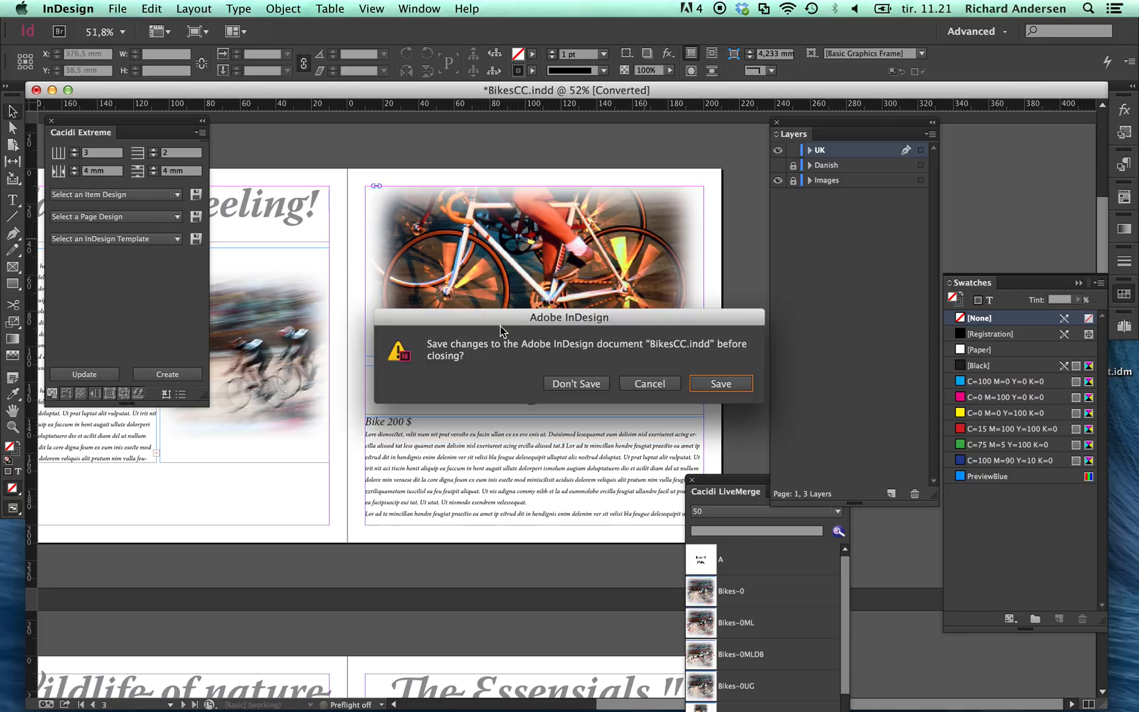
left_click(578, 384)
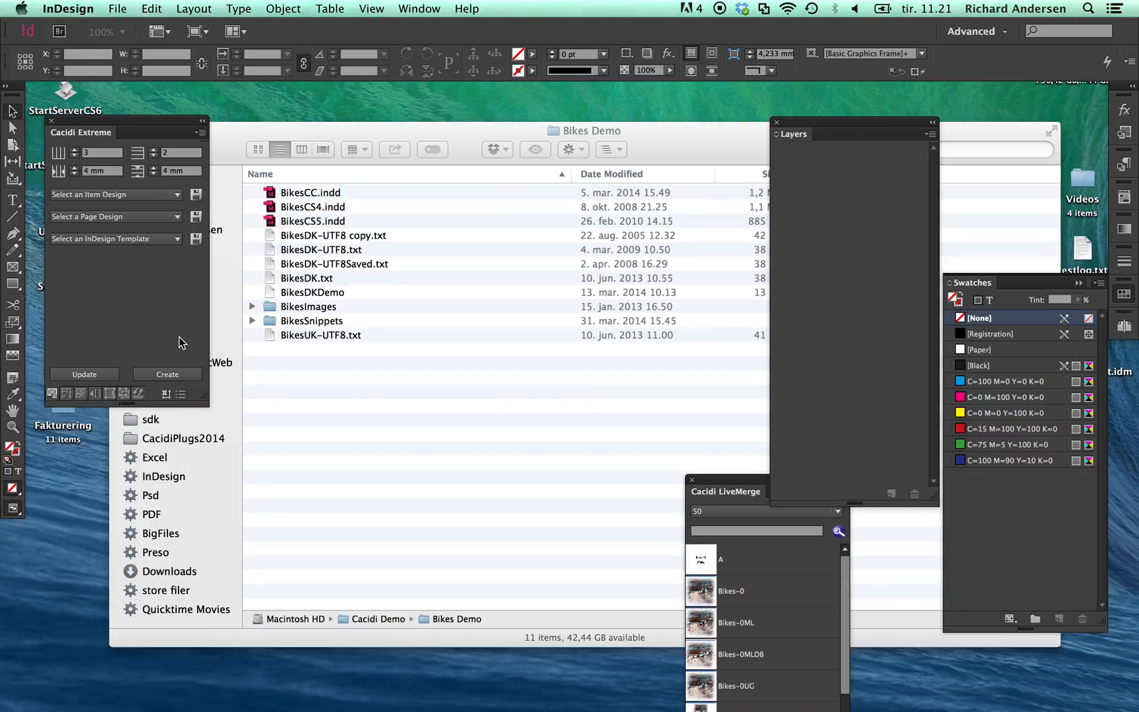
left_click(117, 240)
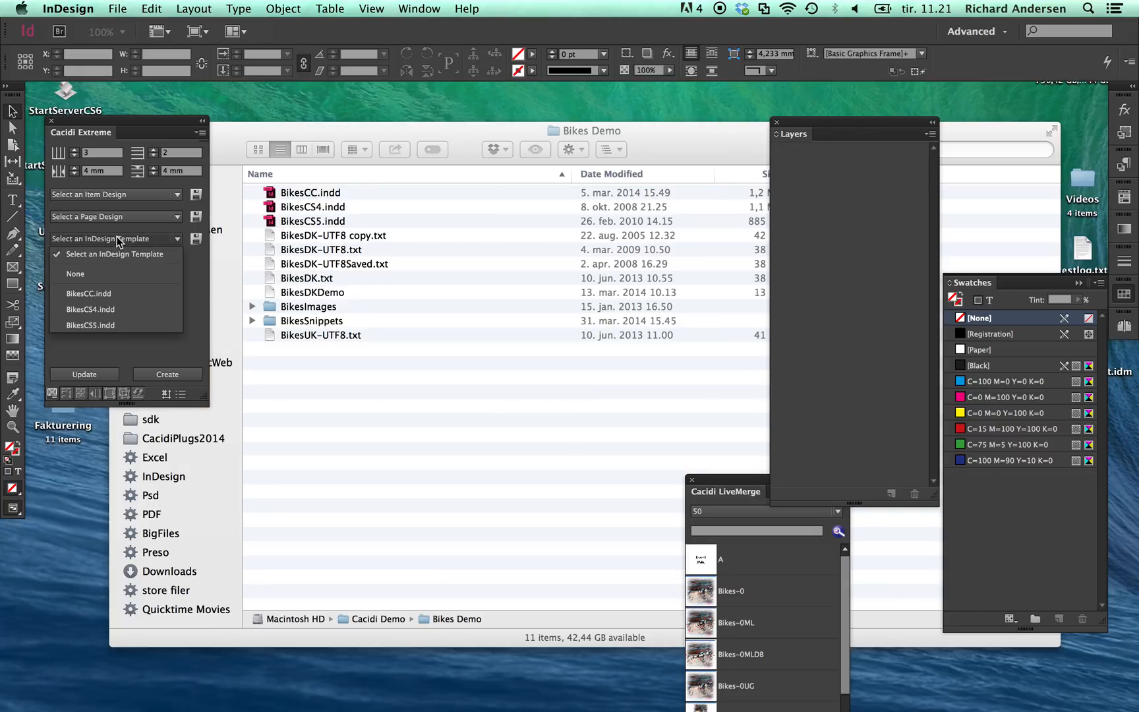
left_click(109, 291)
Step: Create the multilingual catalogue in Cacidi Extreme from the BikesCatML.cec page design
left_click(148, 216)
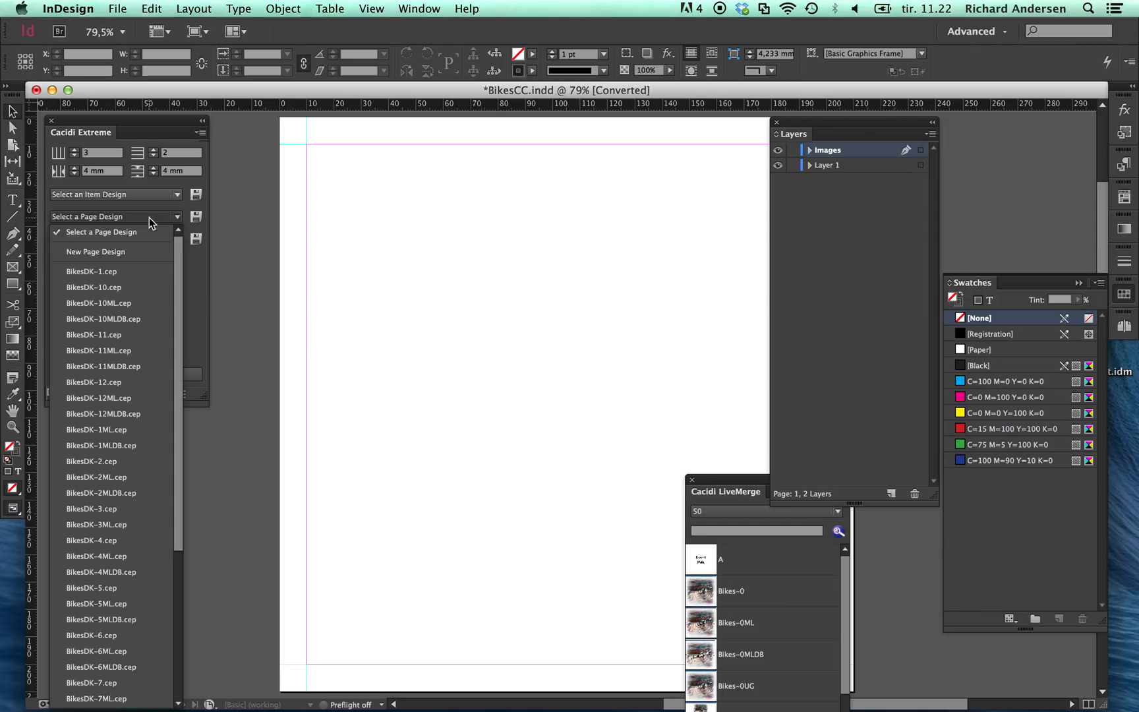
left_click_drag(181, 421, 173, 611)
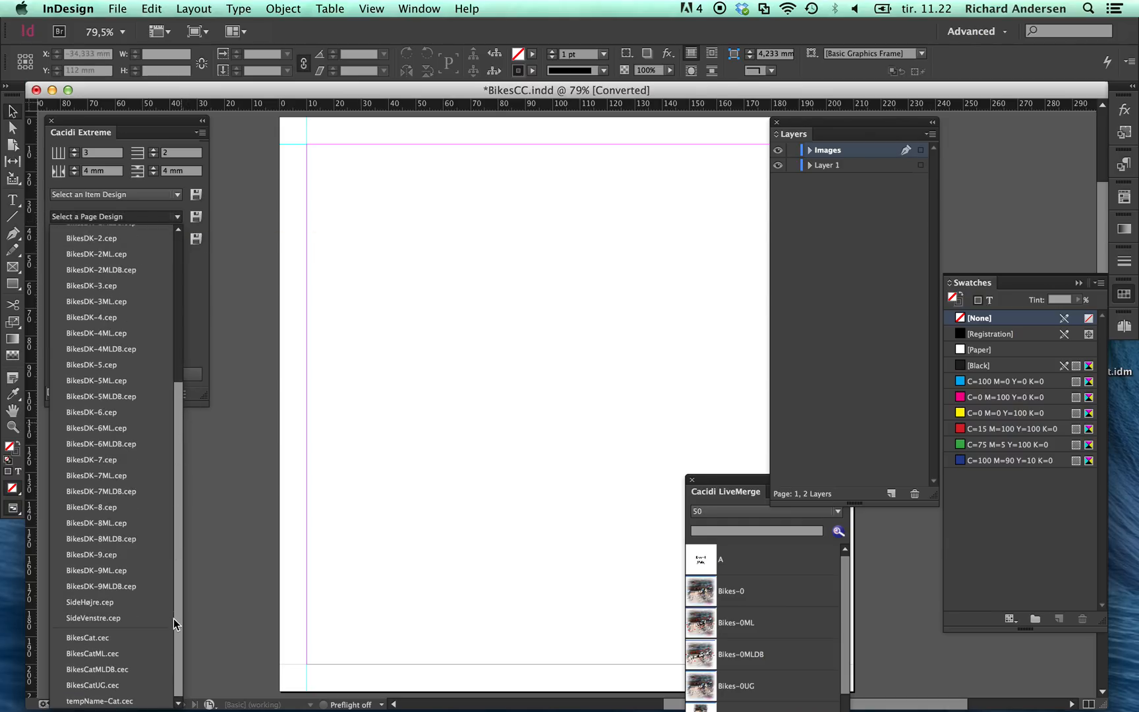
left_click(143, 652)
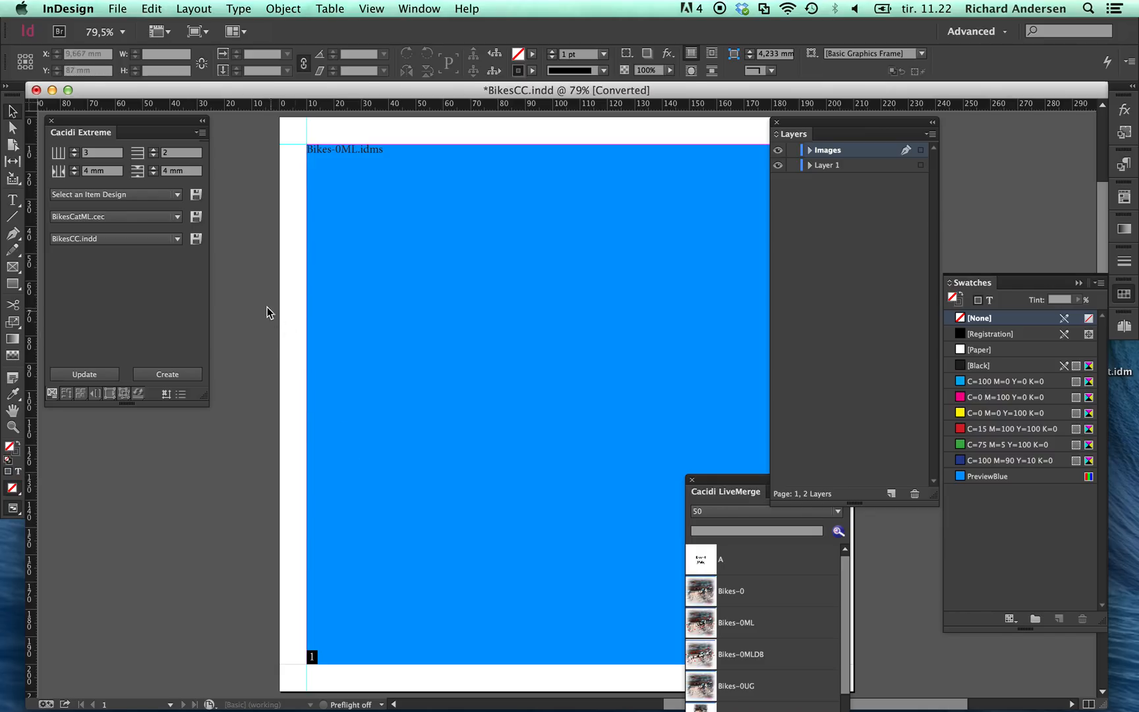
left_click(173, 373)
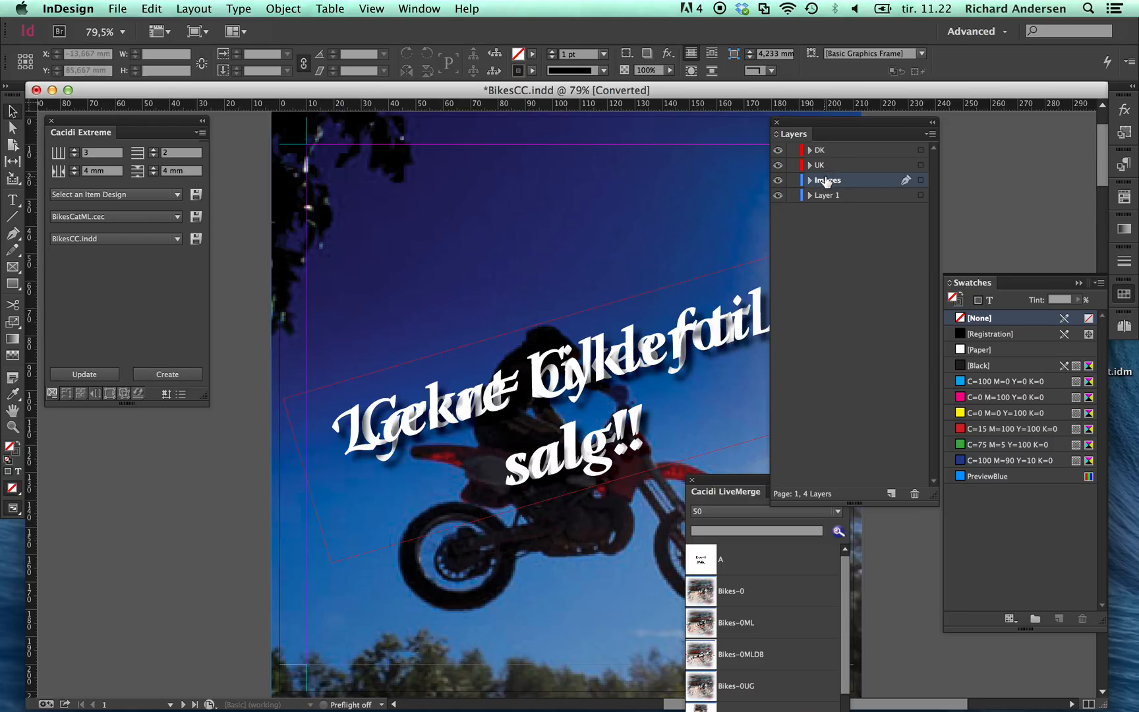
Step: Toggle the DK, UK and Images layers to examine the cover page's contents, leaving DK and UK hidden
left_click(778, 150)
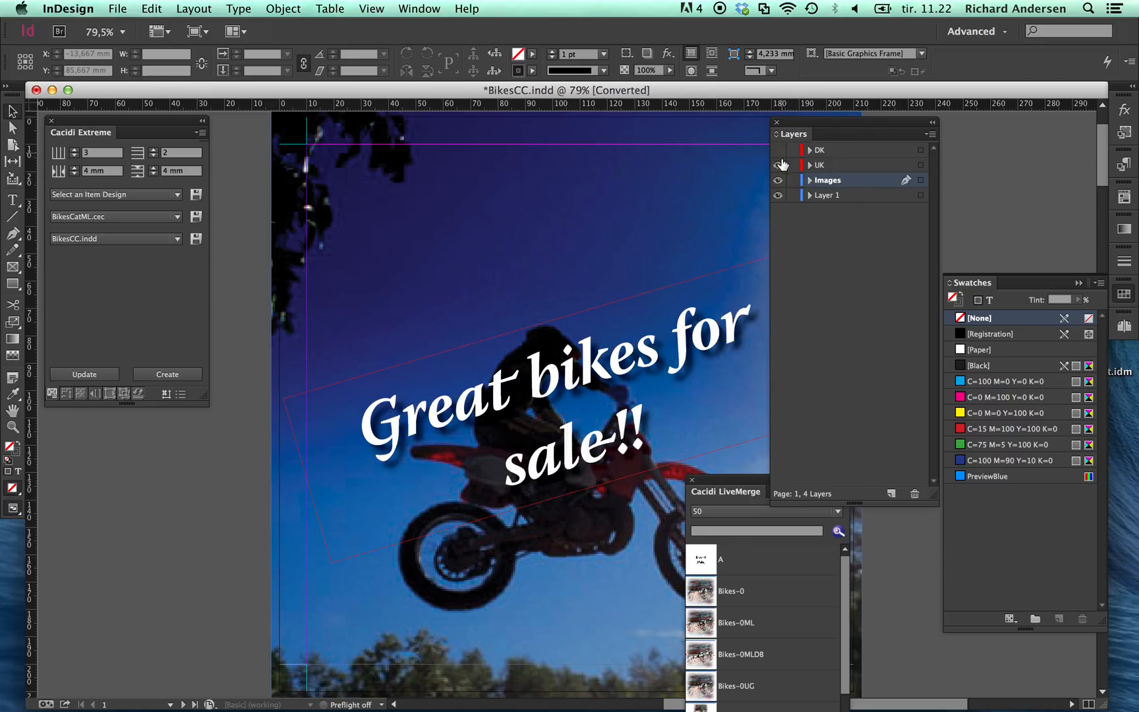
left_click(779, 166)
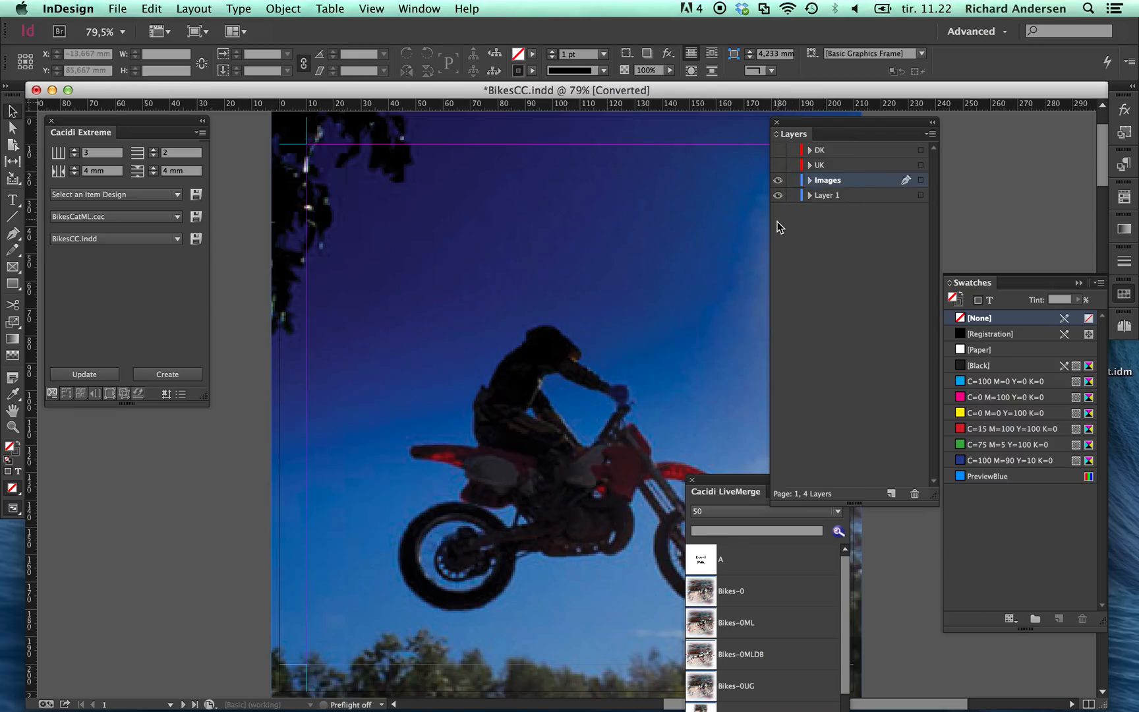
left_click(778, 181)
left_click(778, 181)
left_click(779, 165)
left_click(779, 166)
left_click(779, 151)
left_click(779, 151)
left_click(930, 135)
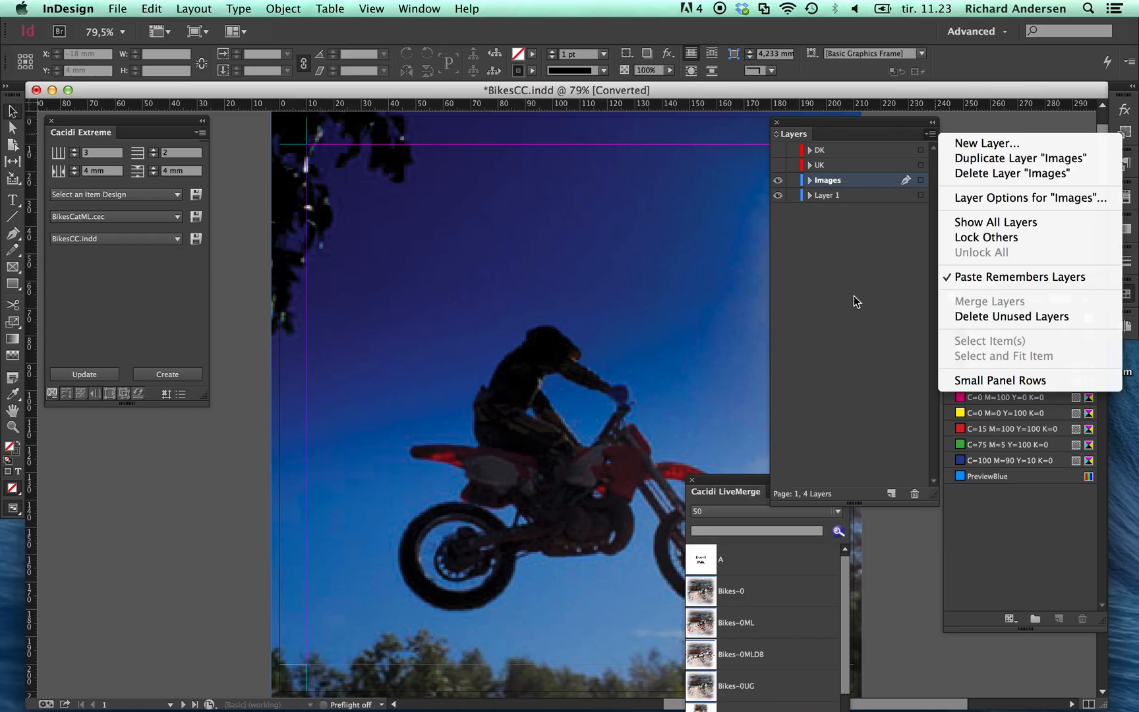
left_click(258, 151)
Step: Switch the Cacidi Extreme project to Brøste and start a document from the Broste.indd template
left_click(201, 133)
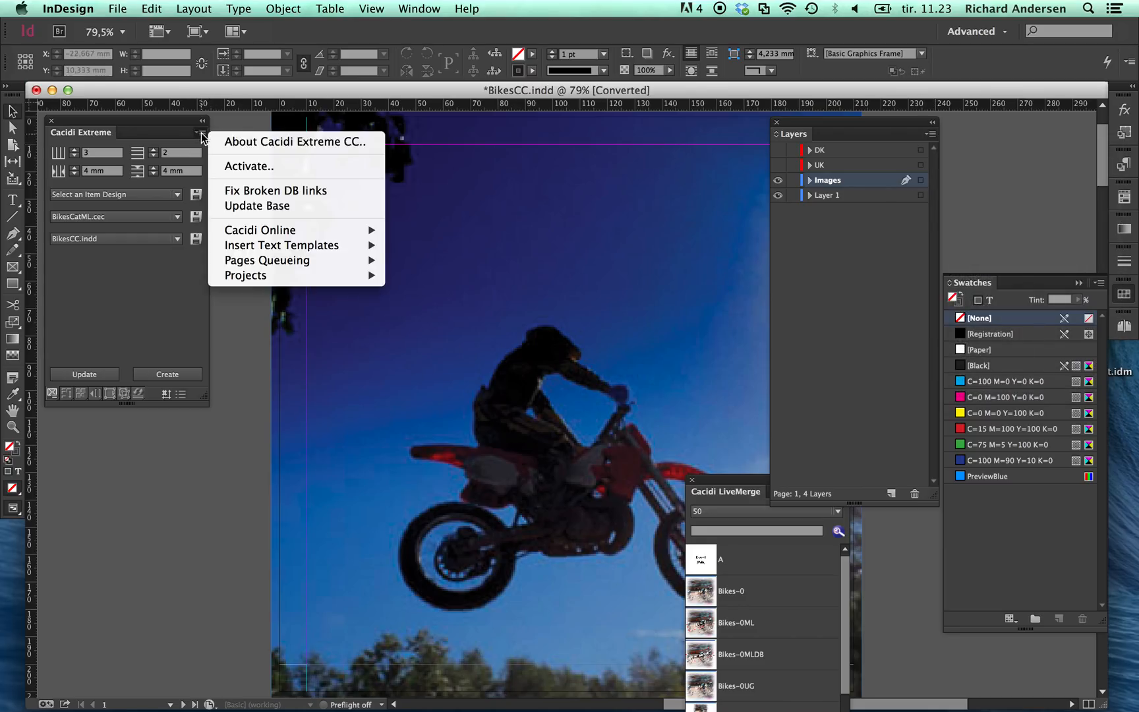
mouse_move(261, 277)
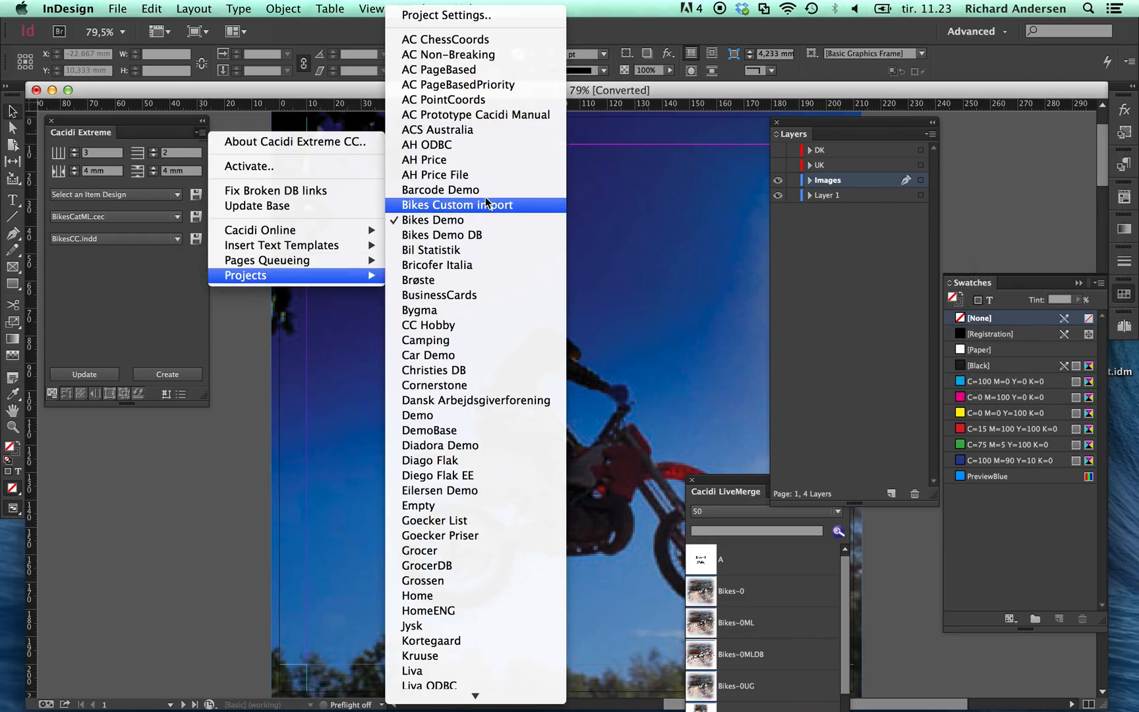
left_click(453, 278)
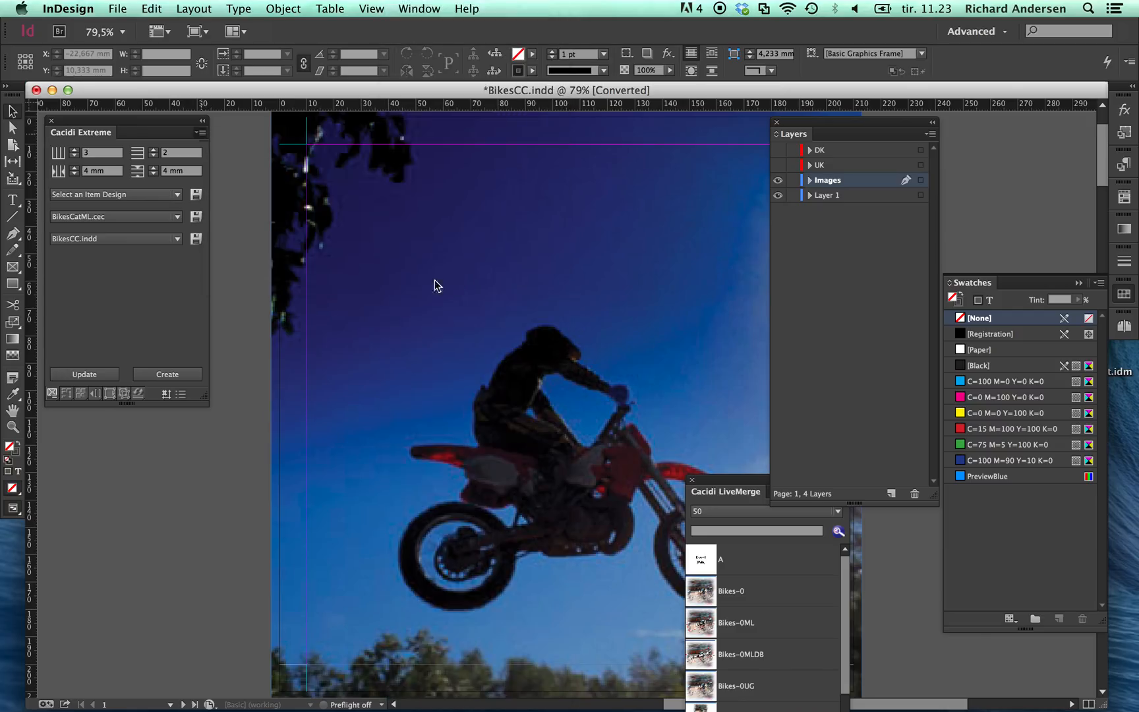
left_click(117, 241)
left_click(106, 294)
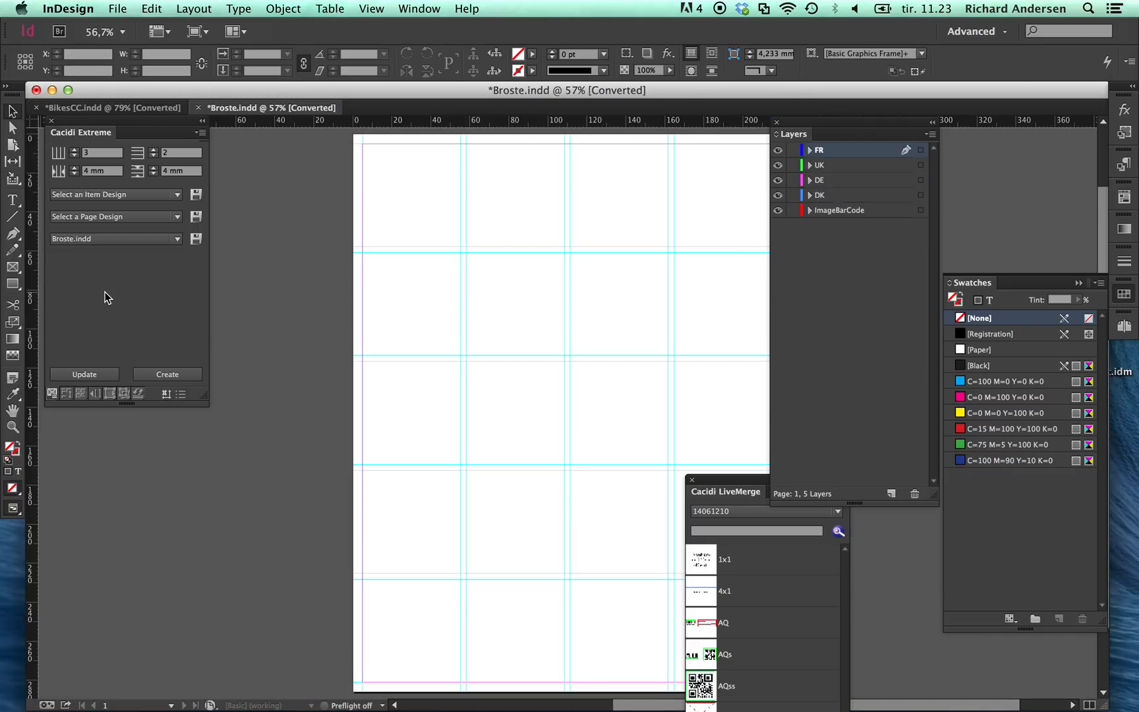
Step: Calculate the Brøste catalogue with the BrosteNBH.cac calculation type and cancel the run after part of the items
left_click(66, 394)
left_click(159, 198)
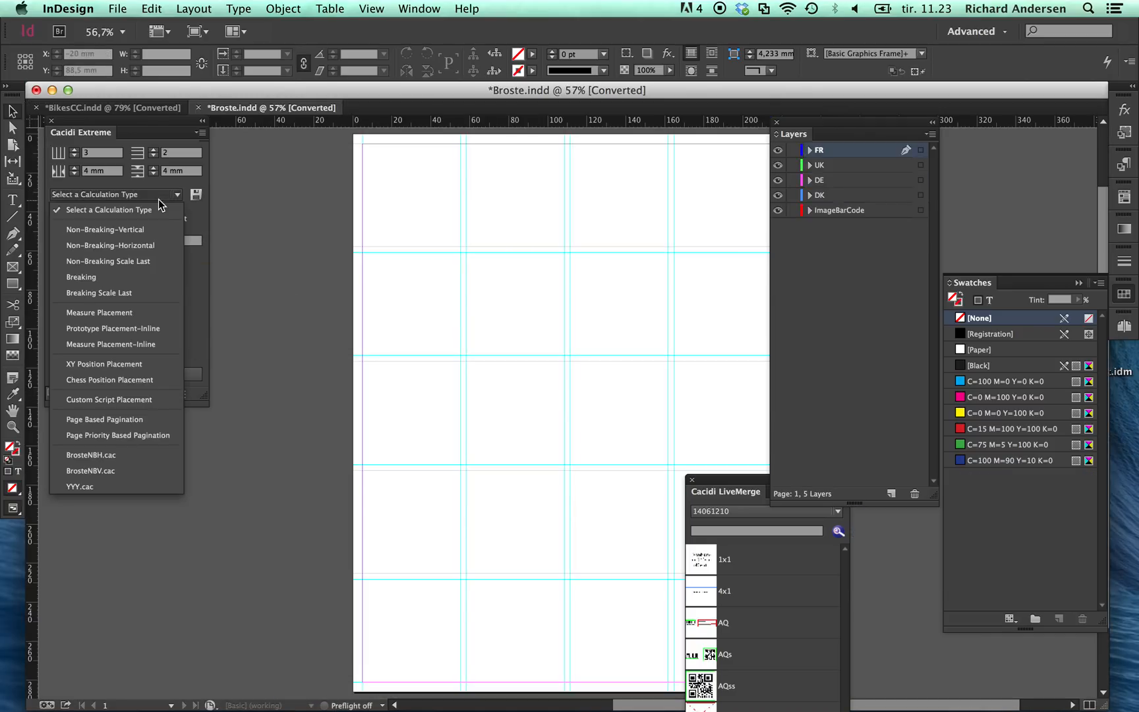
left_click(110, 456)
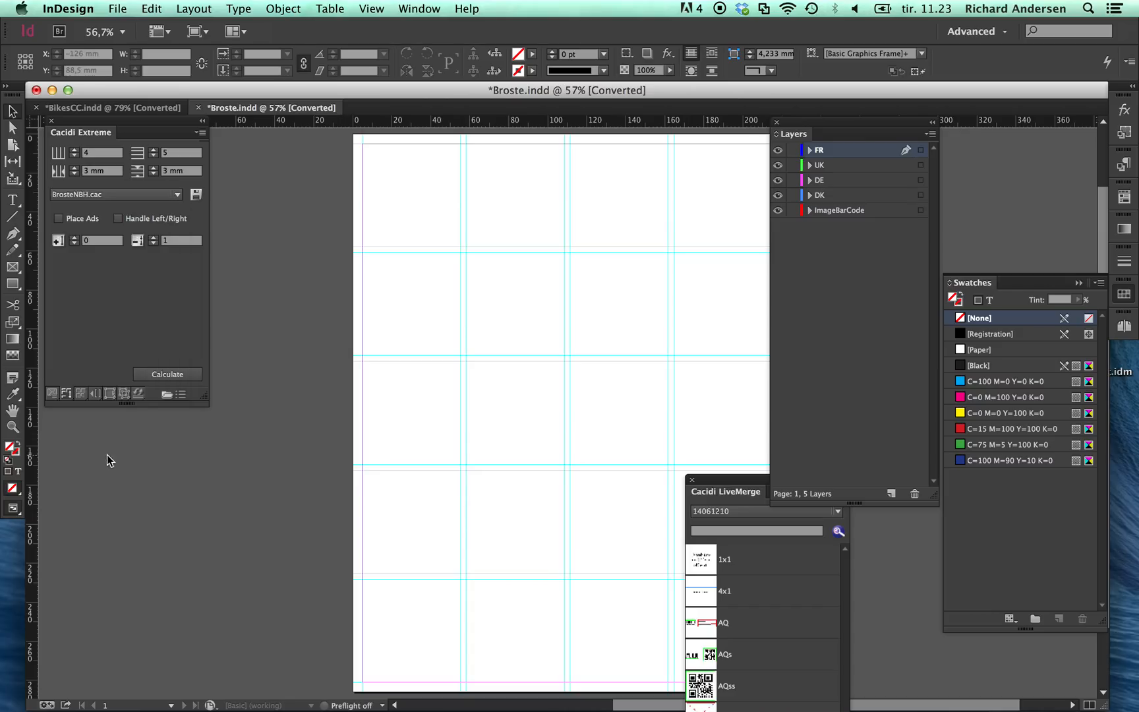
left_click(184, 377)
left_click(167, 374)
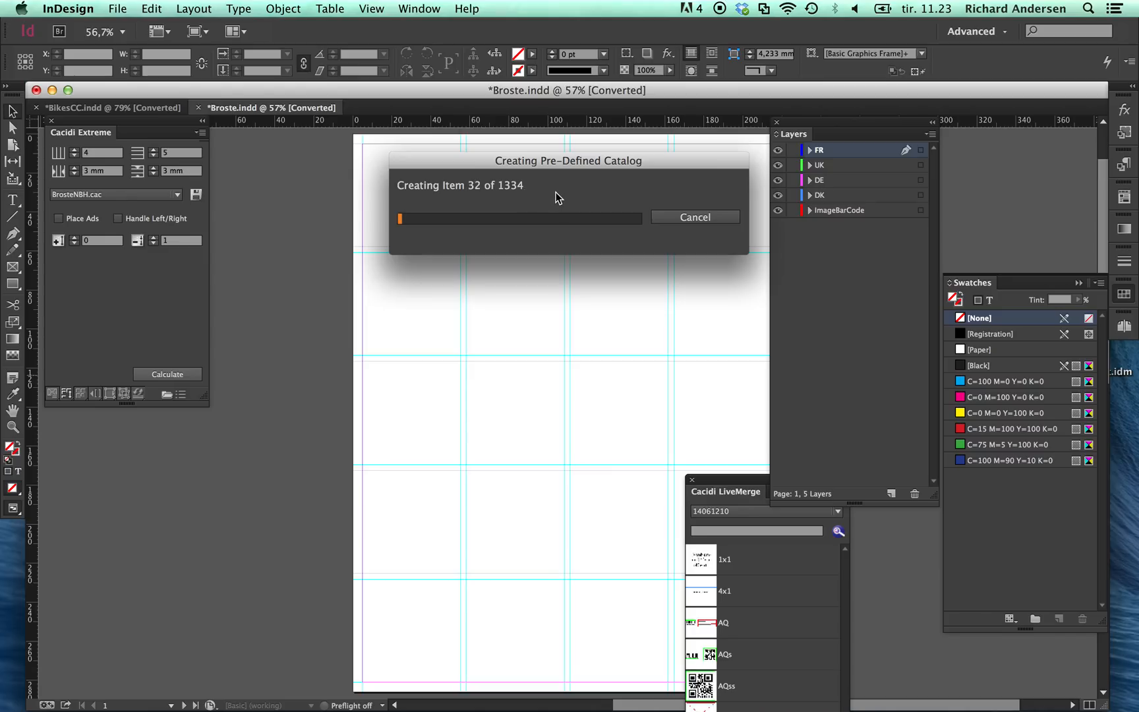
left_click(684, 218)
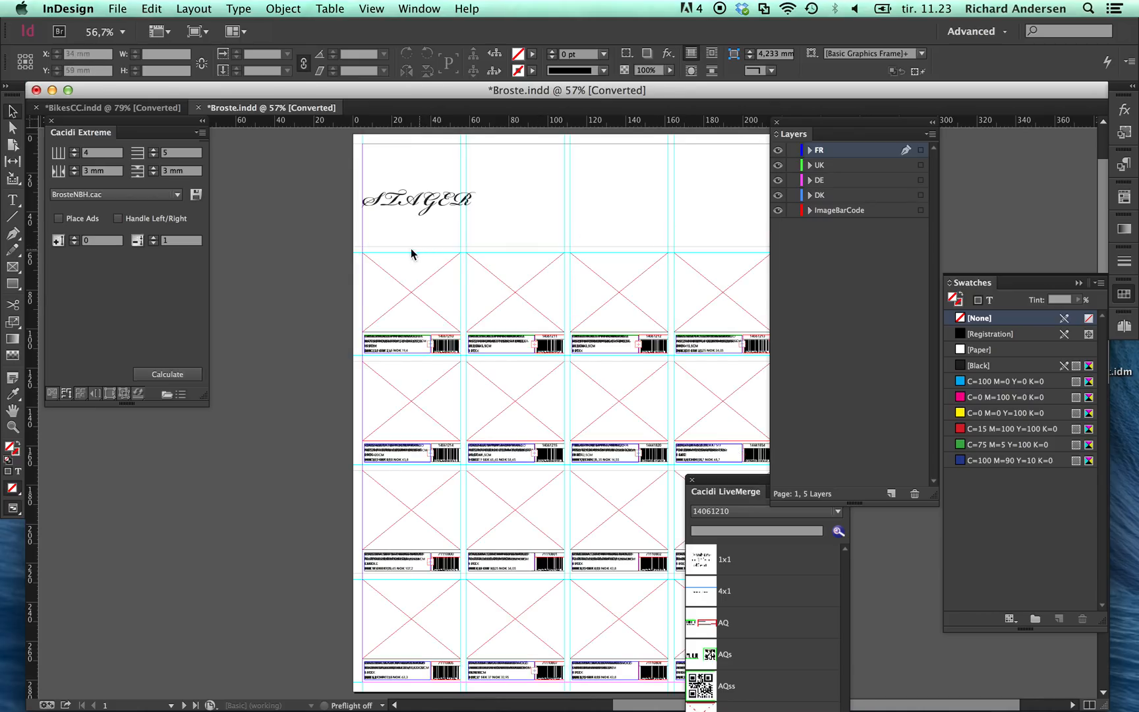
Step: Hide the FR, UK, DE and DK layers of the Broste page, leaving only the ImageBarCode layer visible
key("super+space")
left_click_drag(343, 229, 491, 393)
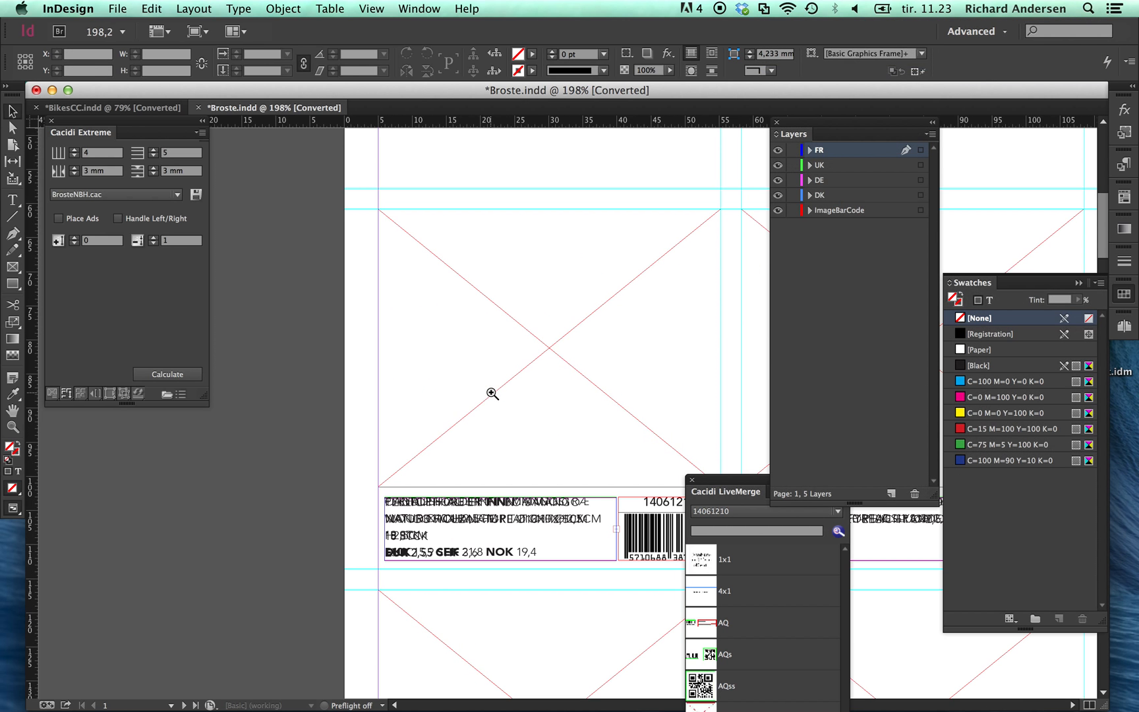
left_click_drag(468, 540, 398, 266)
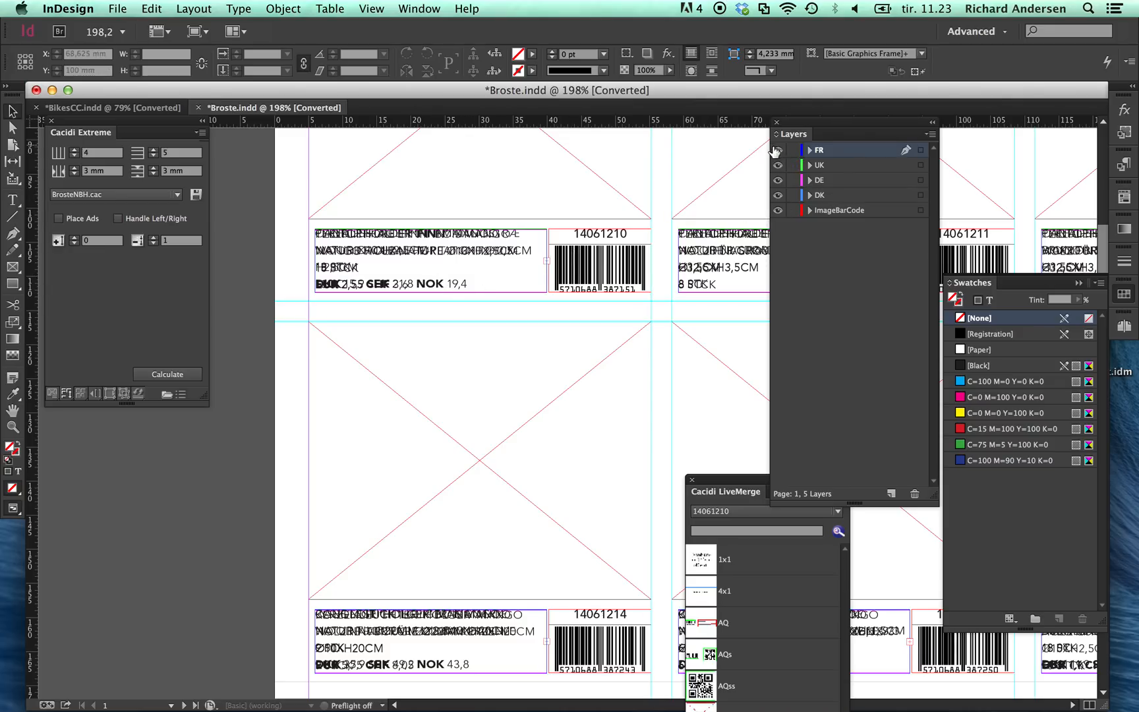
left_click_drag(778, 150, 778, 198)
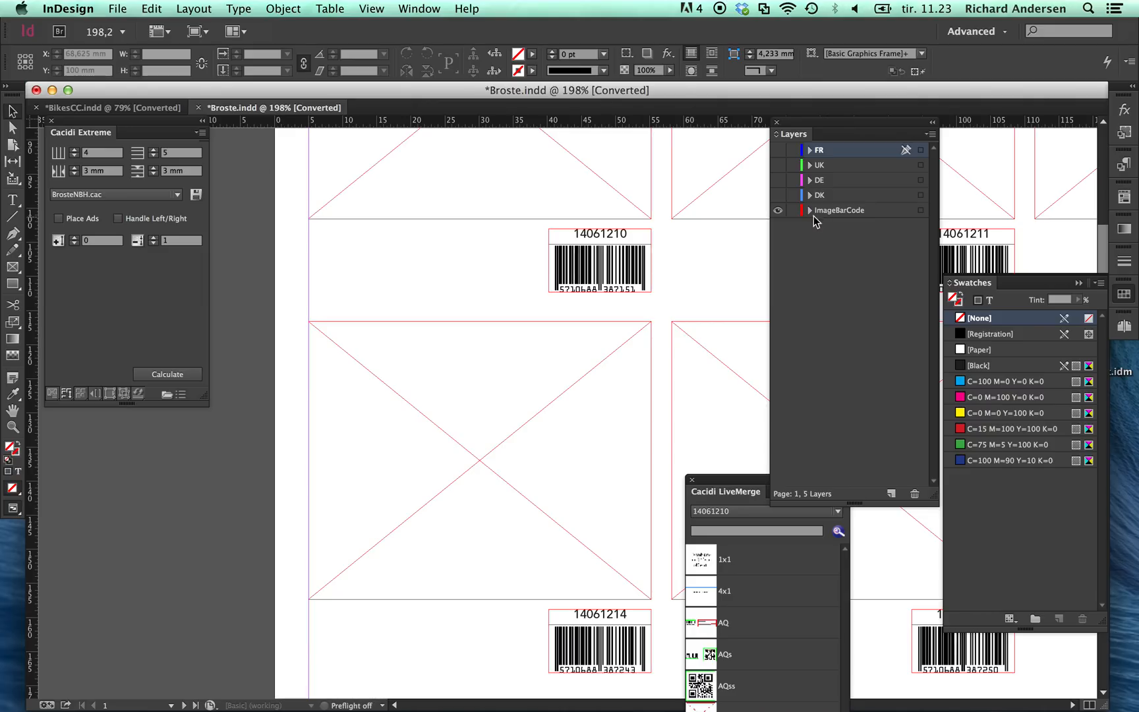
Step: Show the DK, DE and UK layers one at a time, hiding each again, and leave the FR layer visible
left_click(777, 195)
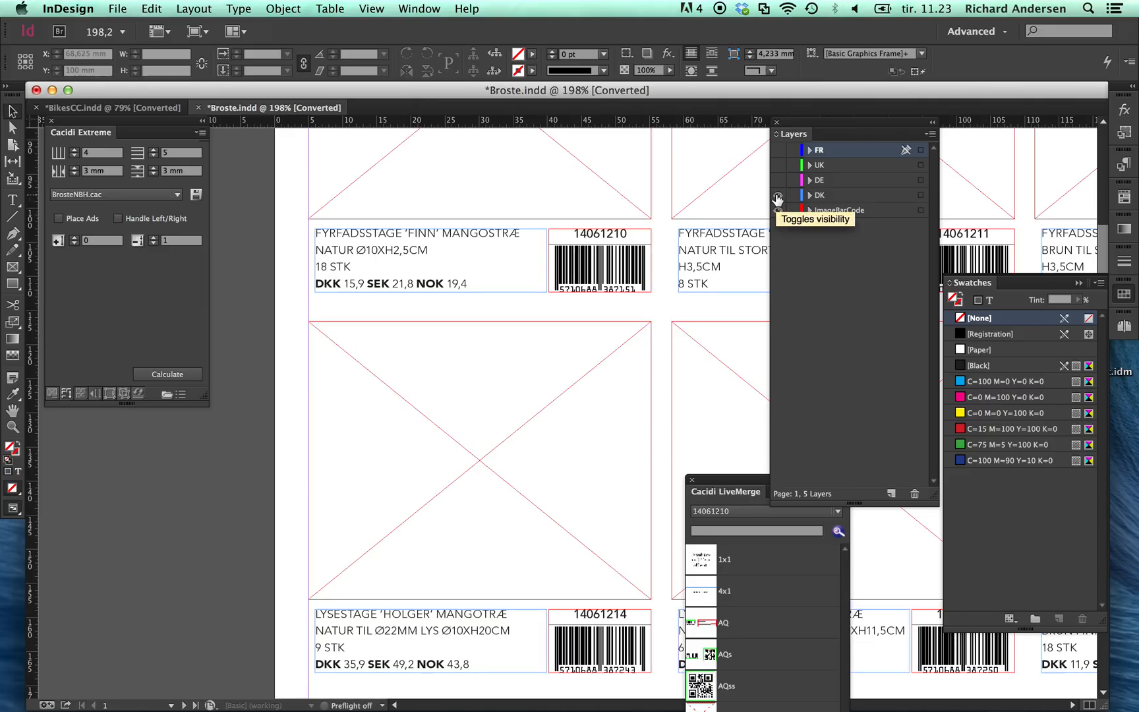
left_click(778, 195)
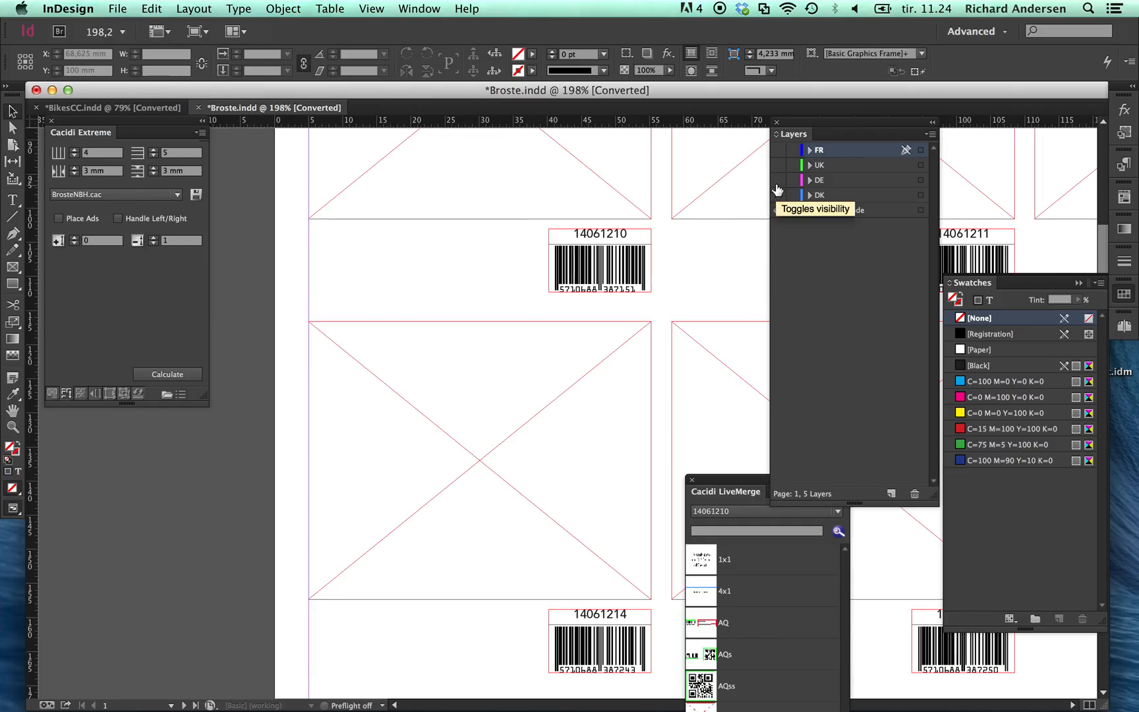
left_click(778, 180)
left_click(778, 180)
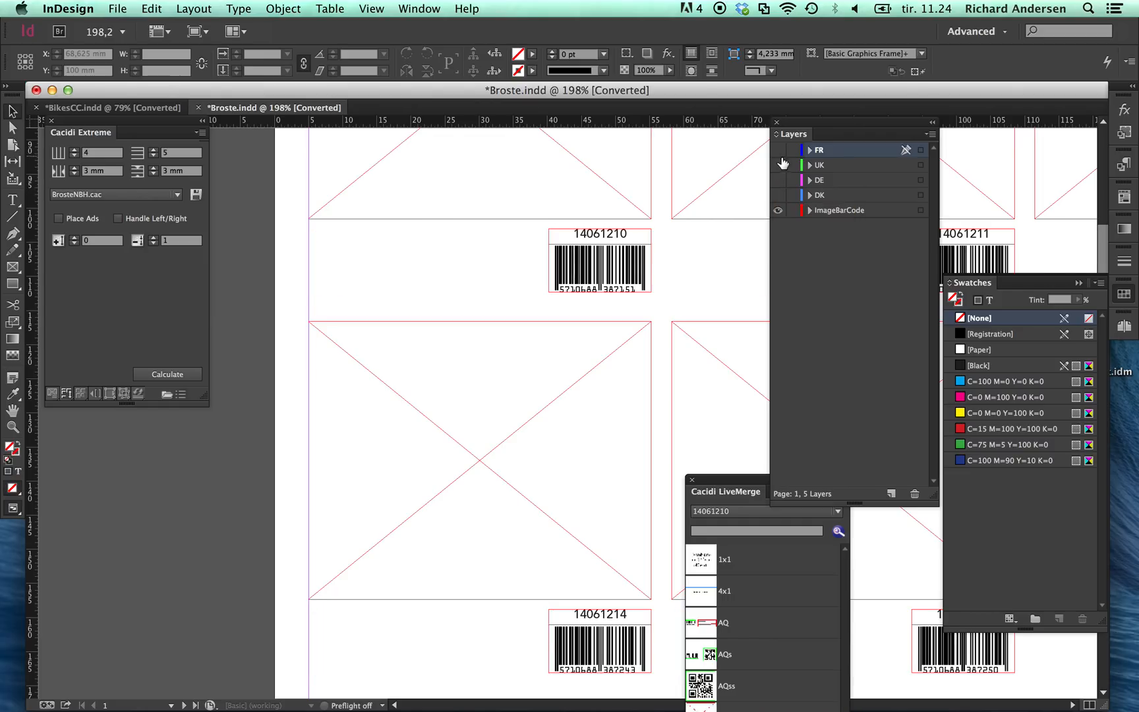
left_click(779, 166)
left_click(778, 166)
left_click(778, 151)
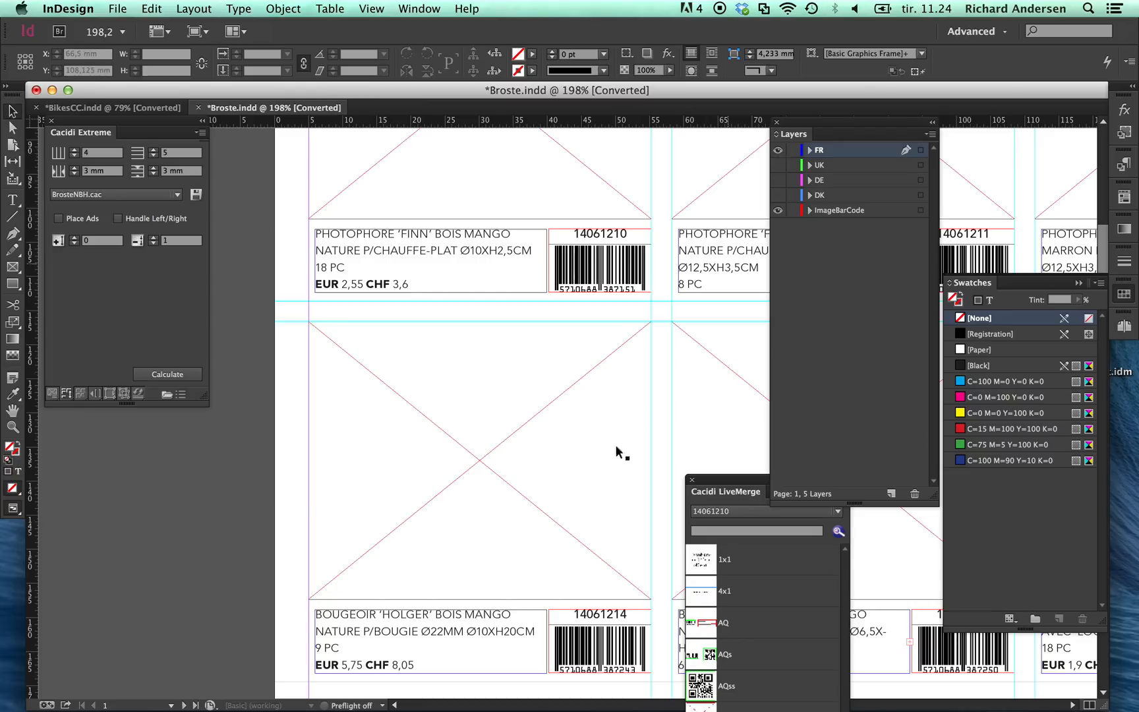
left_click(600, 458)
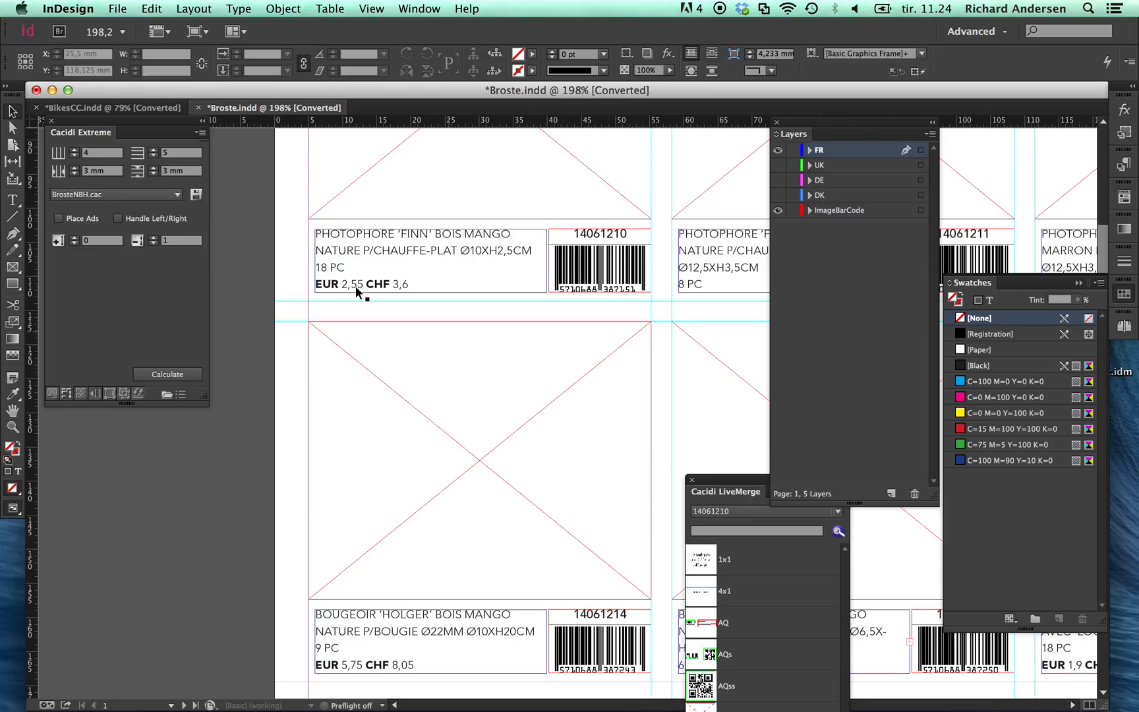
Step: Switch the Cacidi Extreme project to Seeland
left_click(200, 137)
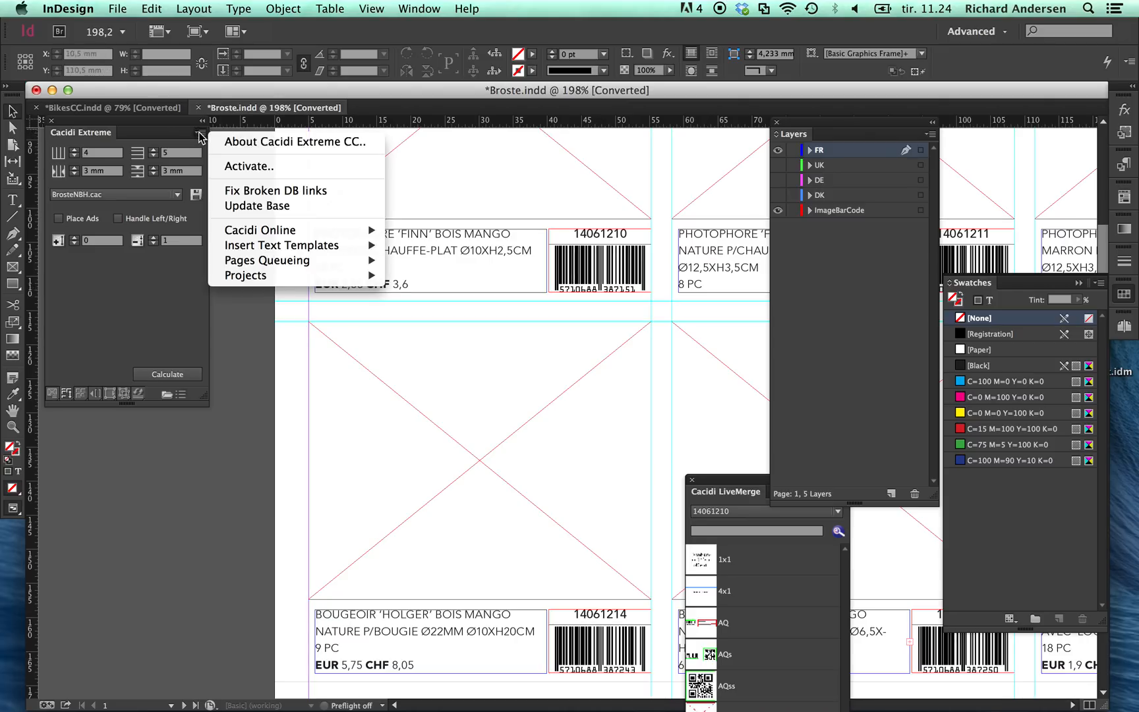
mouse_move(266, 280)
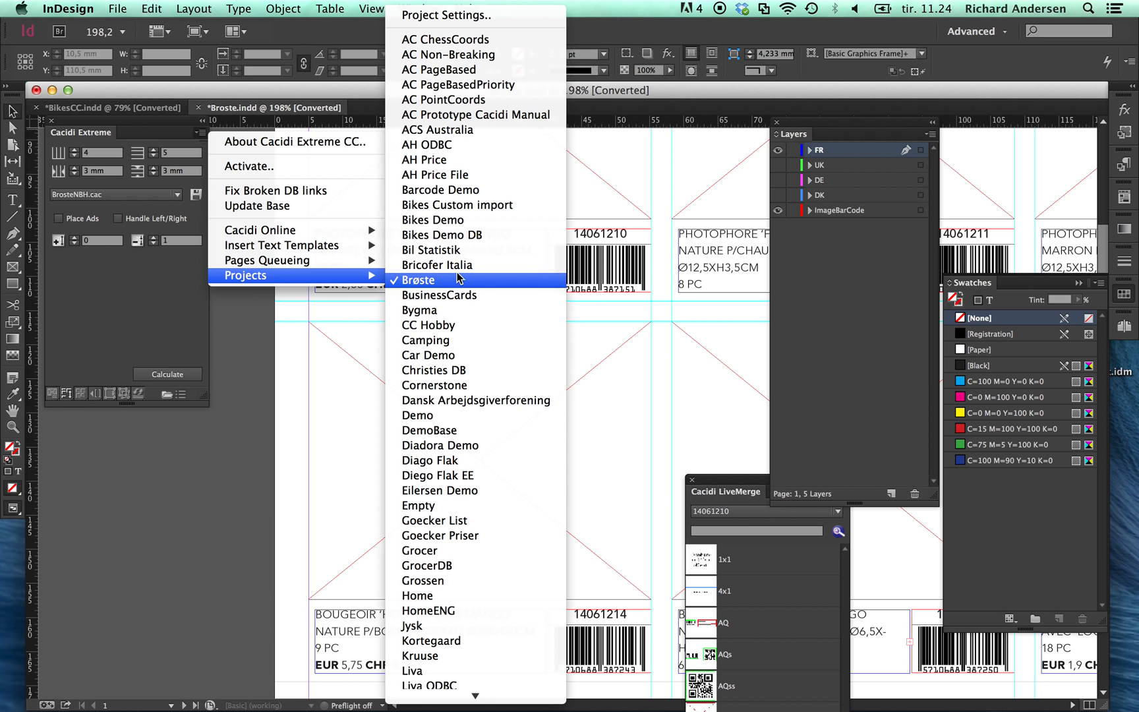
mouse_move(414, 710)
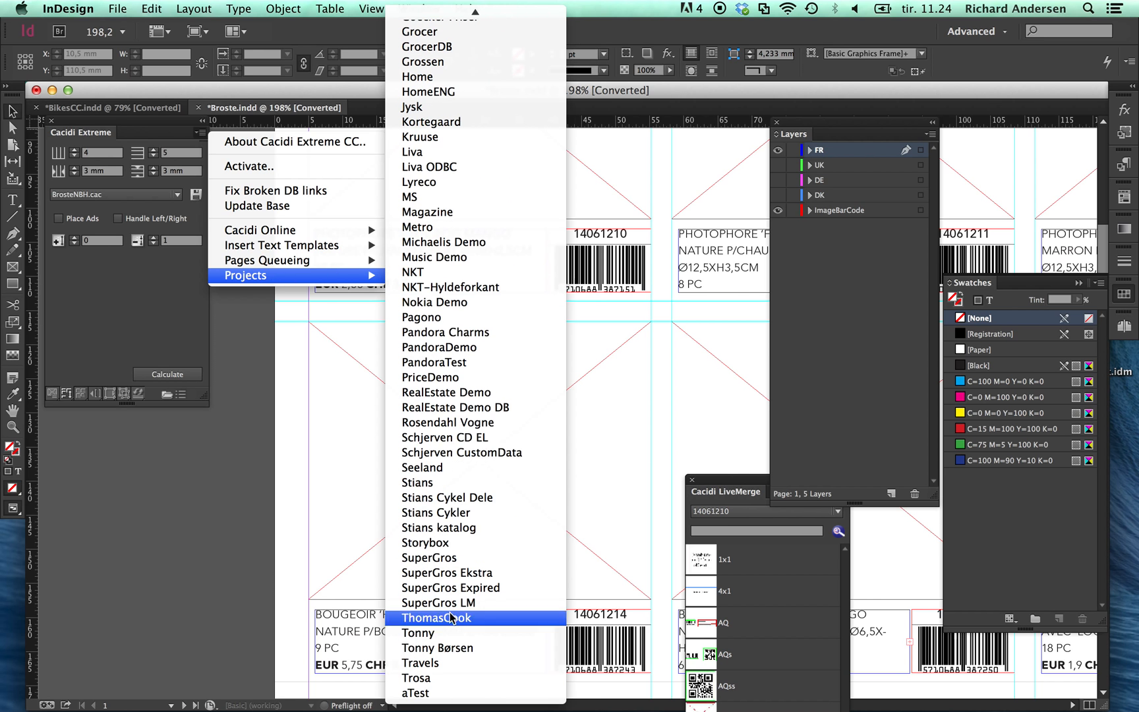
left_click(480, 467)
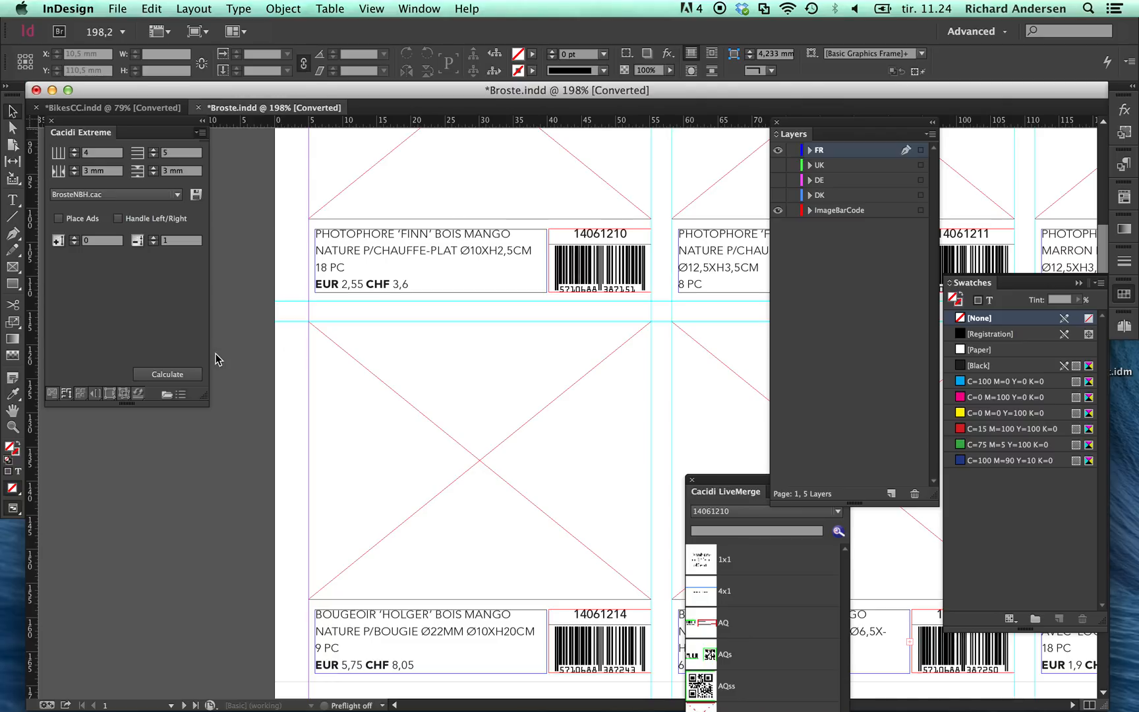
left_click(257, 312)
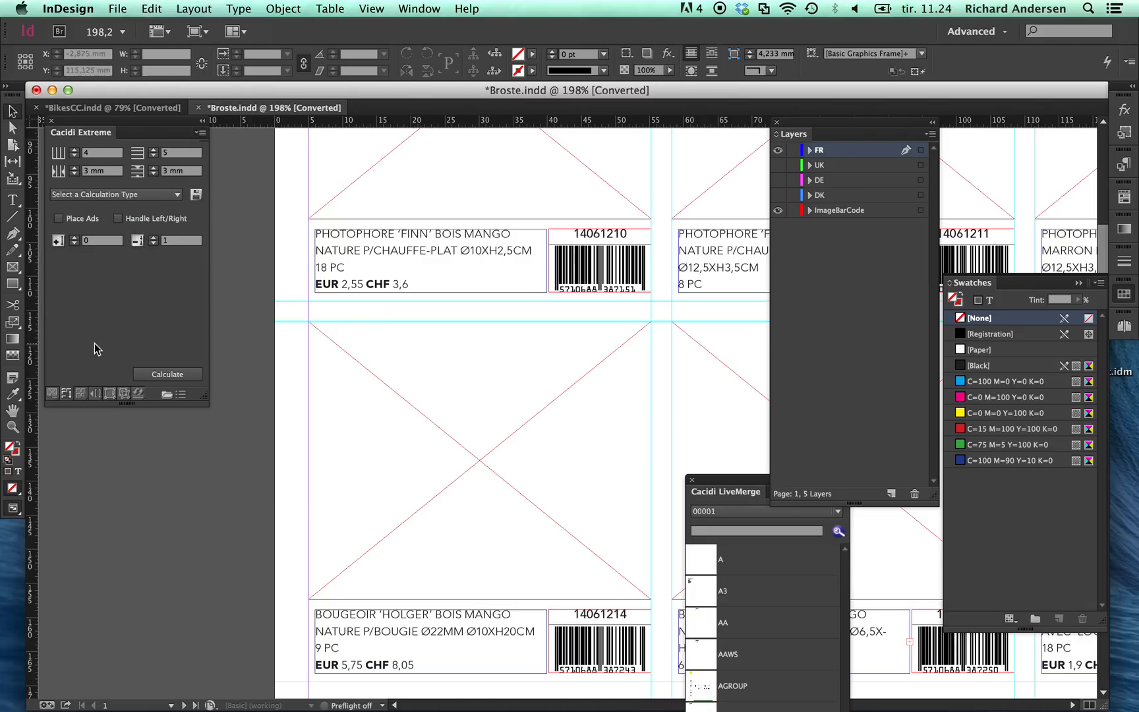
Step: Create a one-page A4 document with the default settings and place the AA.idms item design on it
left_click(53, 394)
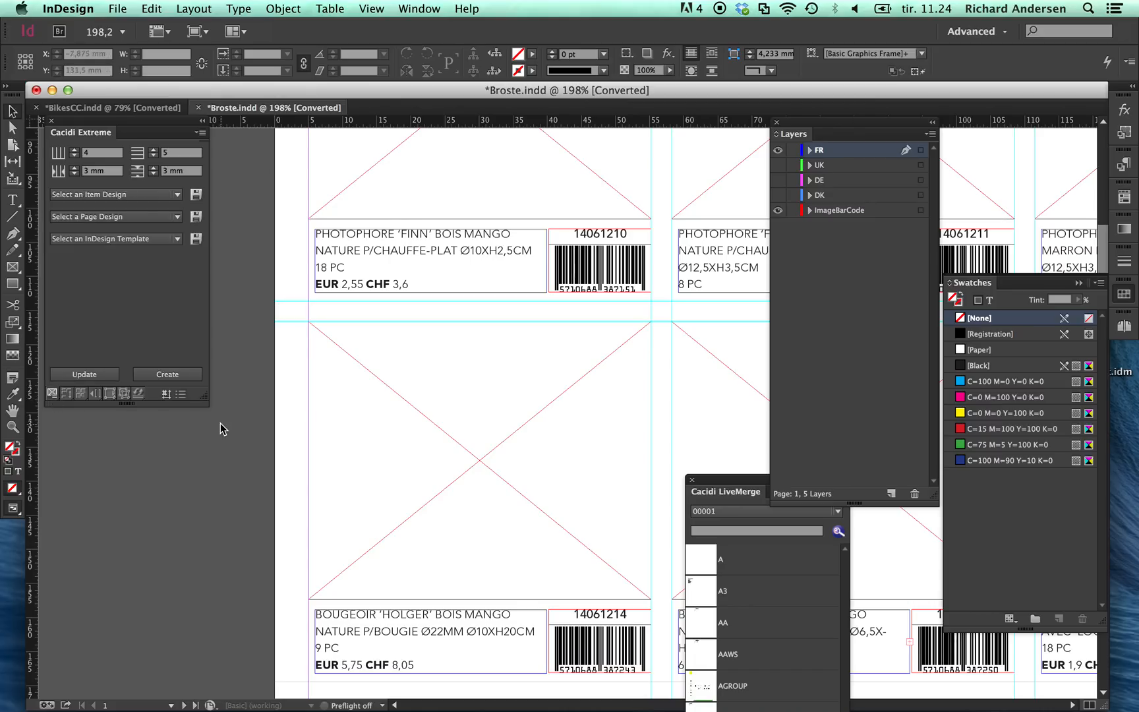
key("super+n")
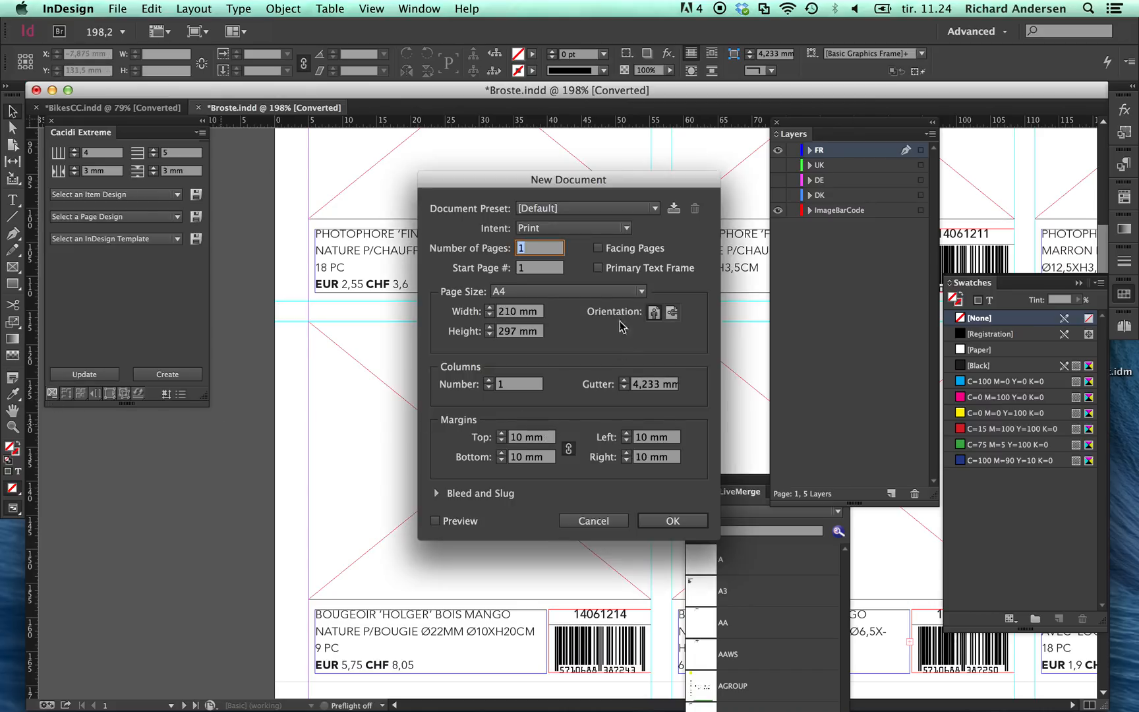
left_click(671, 520)
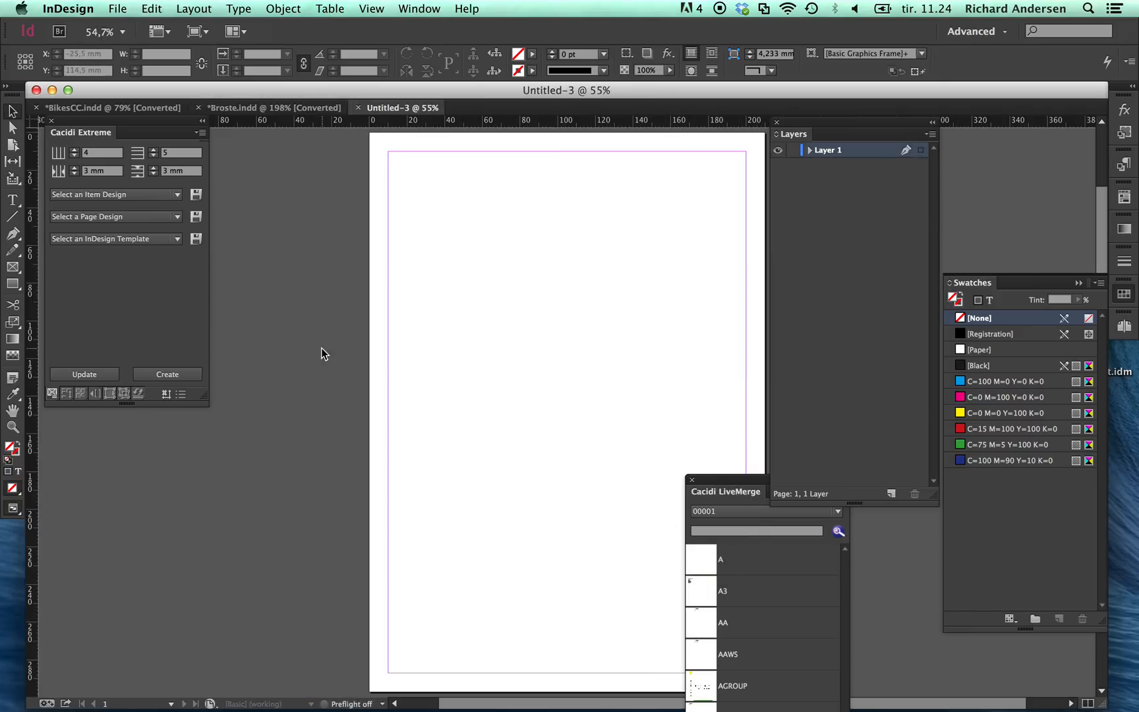
left_click(115, 194)
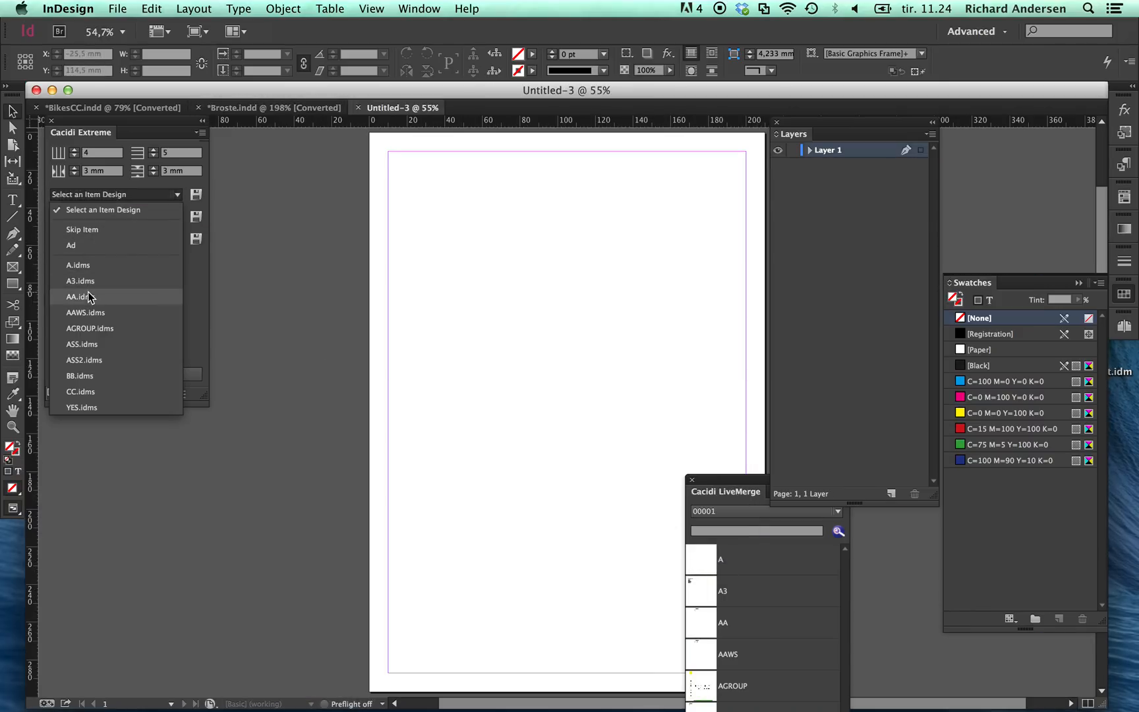
left_click(86, 297)
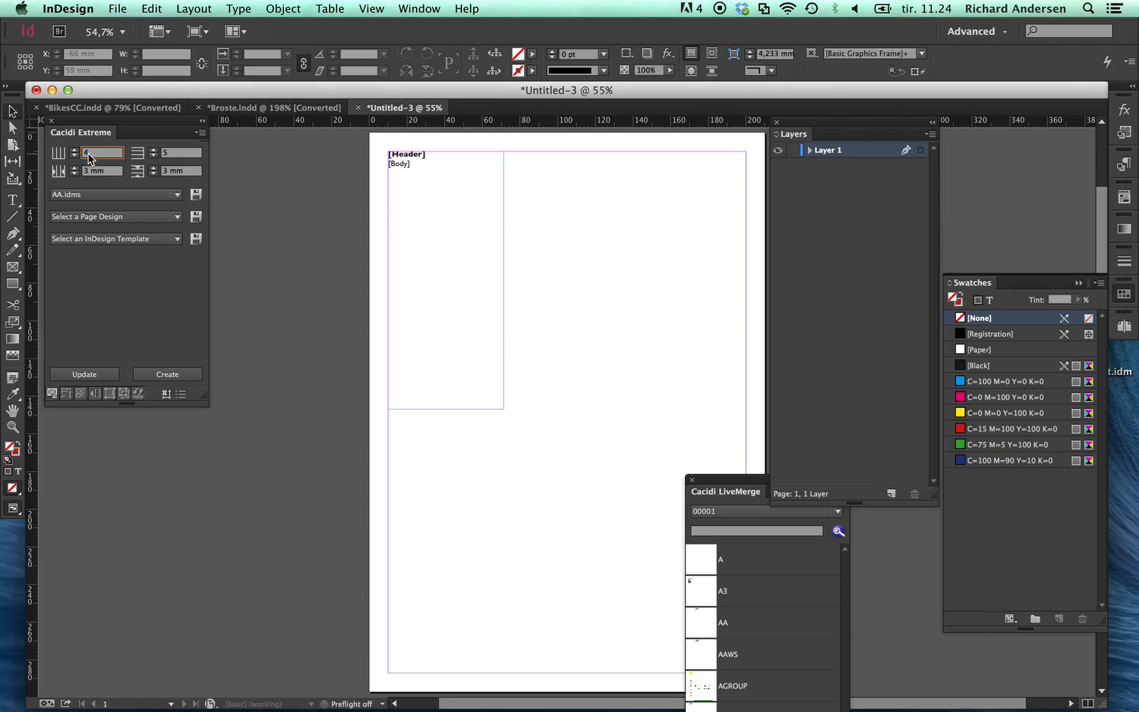
Step: Set the catalogue grid to 3 columns and 2 rows, and create the step-and-repeat catalogue, cancelling the run after part of the items
left_click(59, 153)
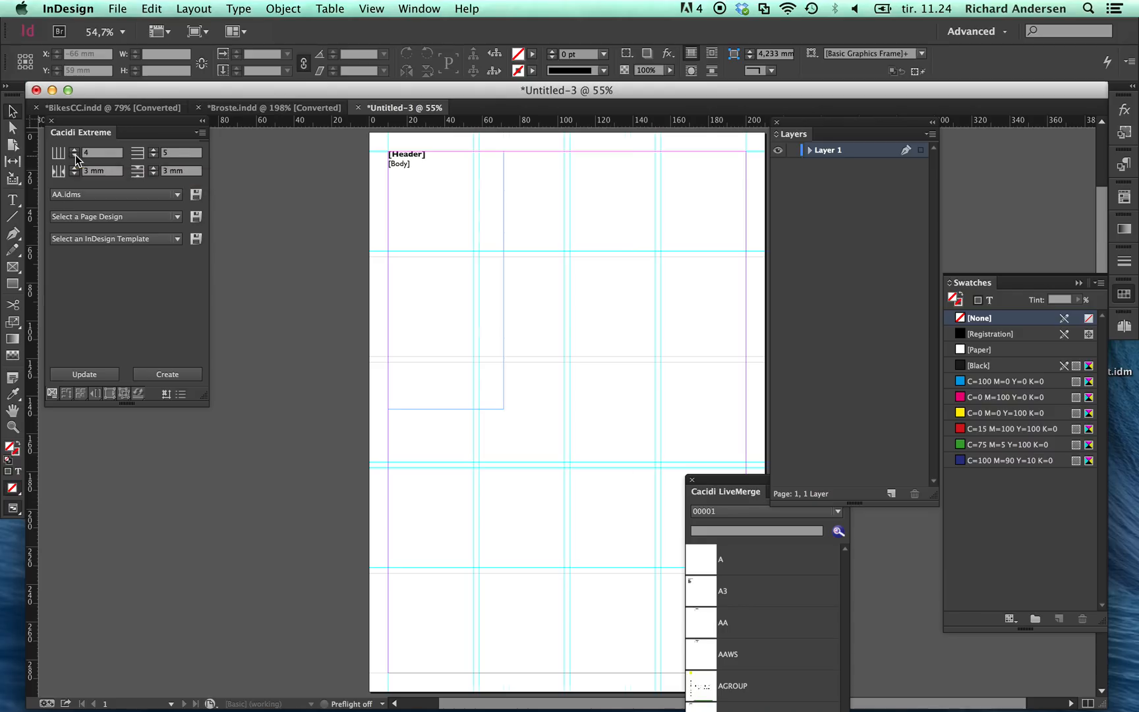
left_click(75, 156)
left_click(154, 156)
left_click(153, 156)
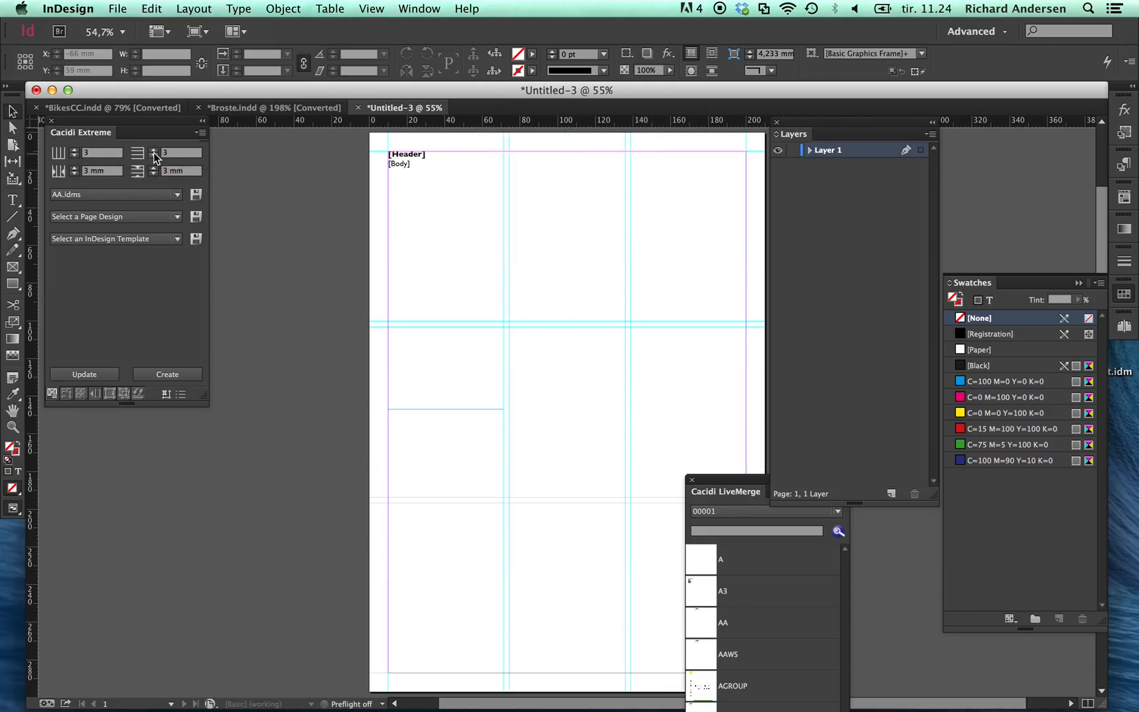
left_click(153, 156)
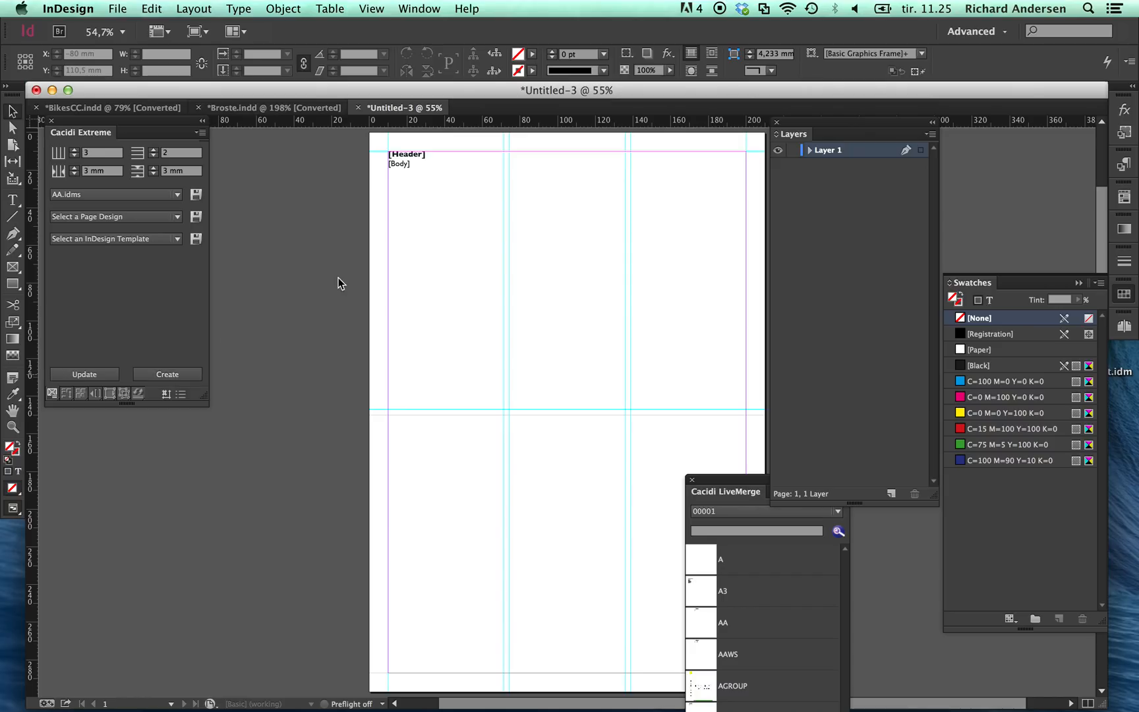
left_click(181, 375)
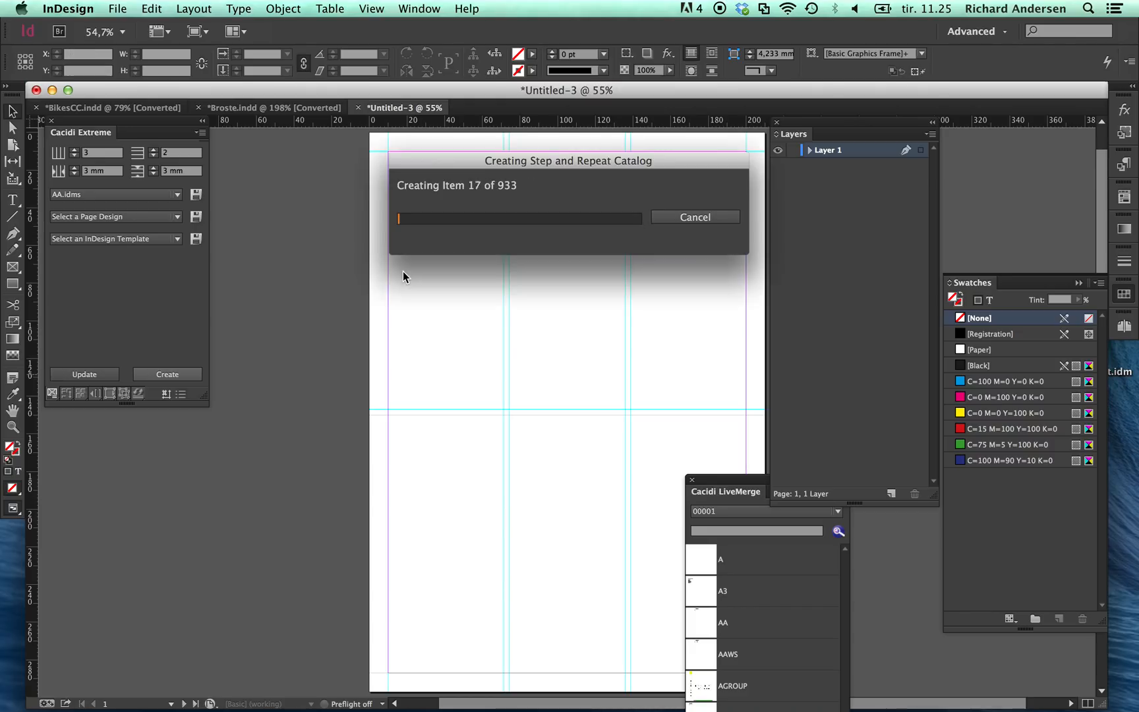
left_click(712, 218)
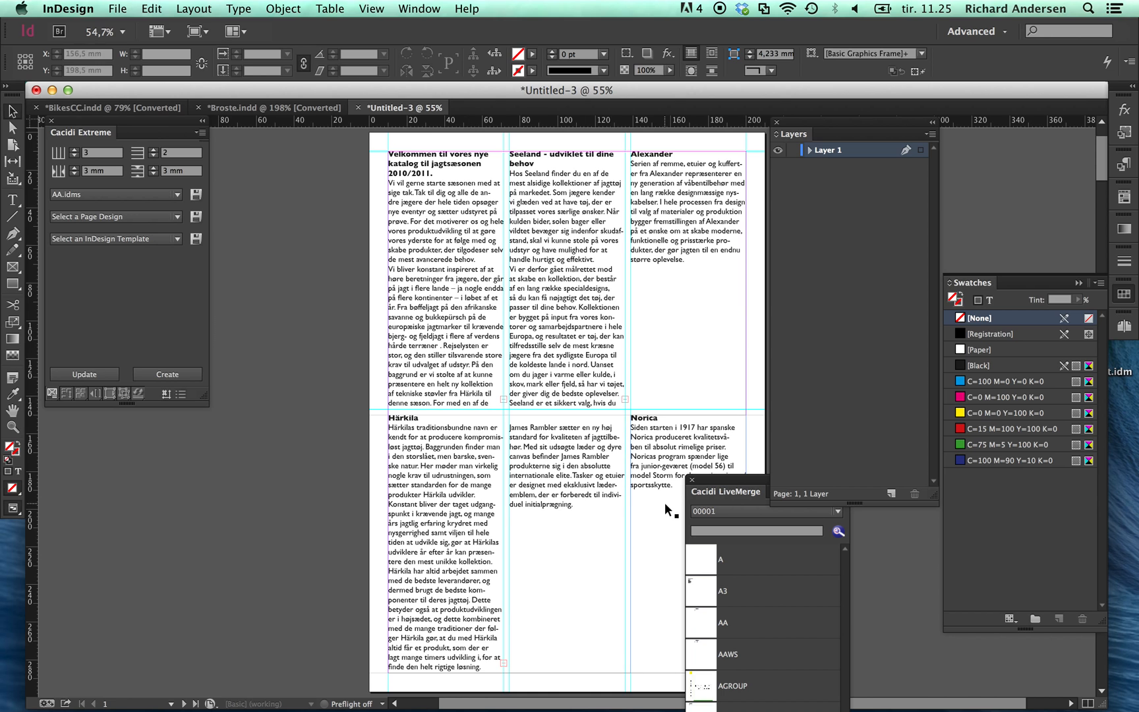
Step: Rename Layer 1 as Dansk
double_click(834, 151)
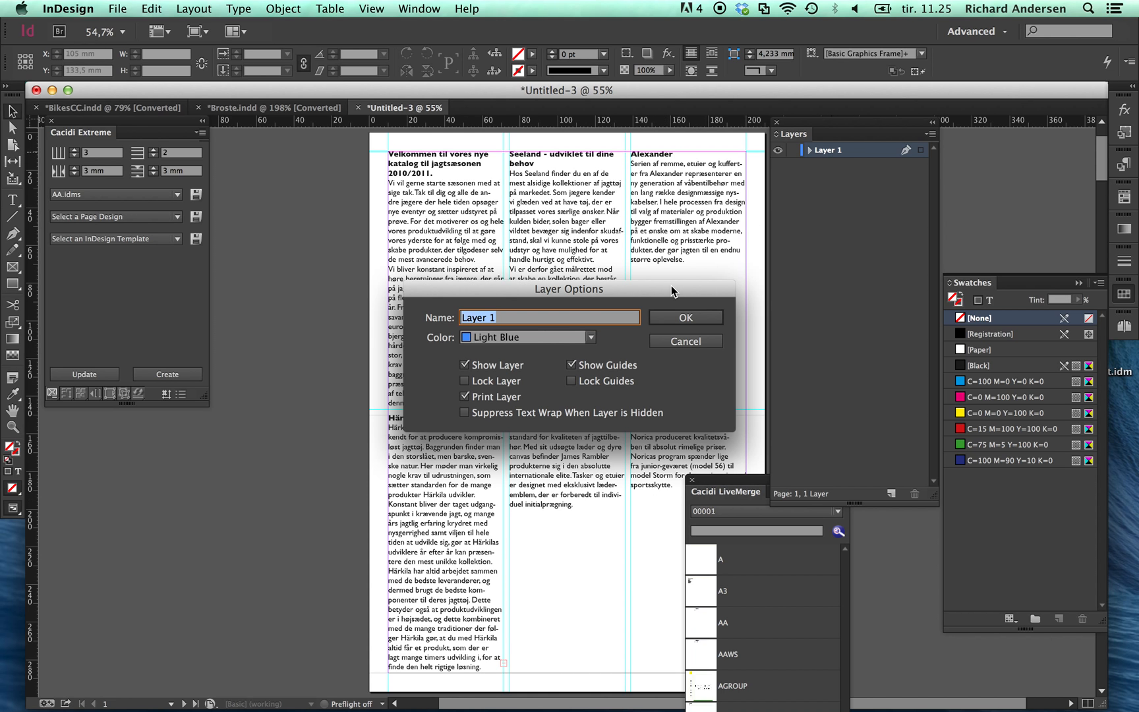
type("Dansk")
left_click(700, 318)
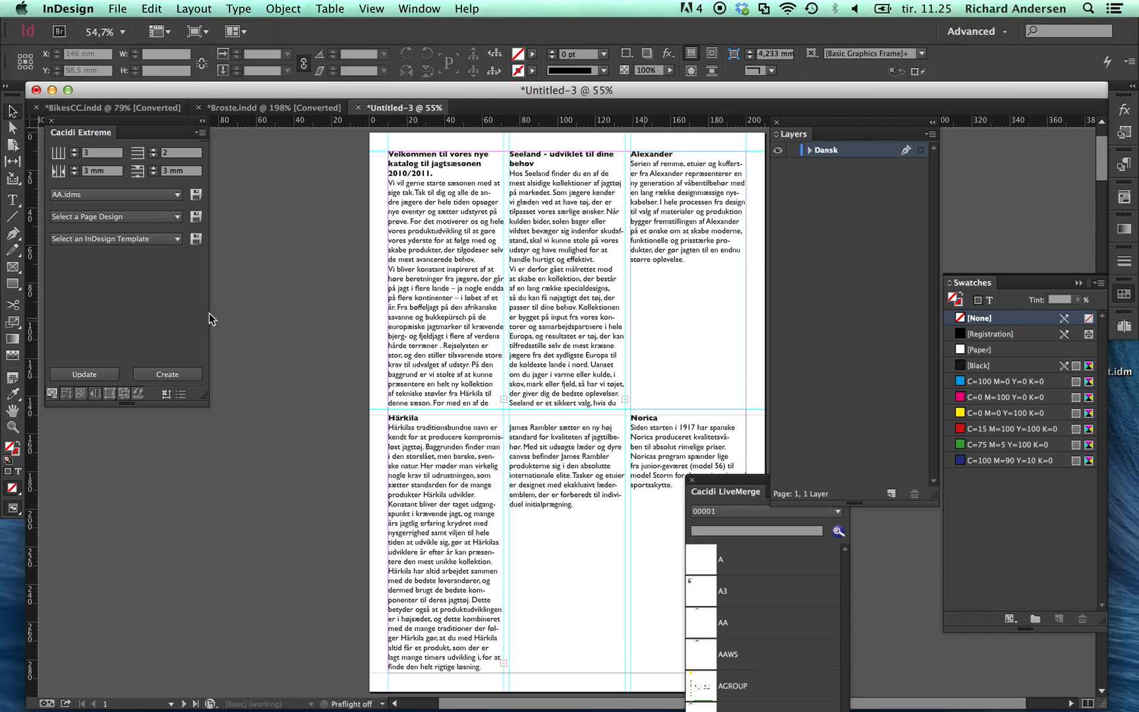
Step: Examine the language tables available in the Seeland project's database settings, and close the settings without changes
left_click(181, 394)
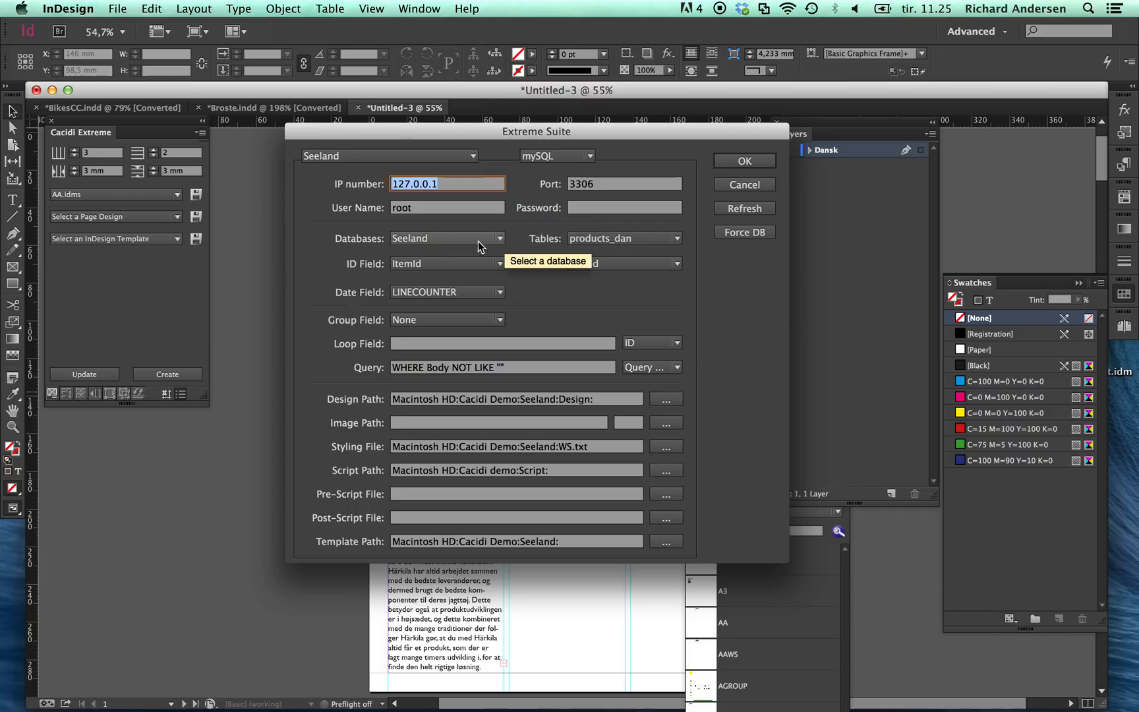
left_click(633, 241)
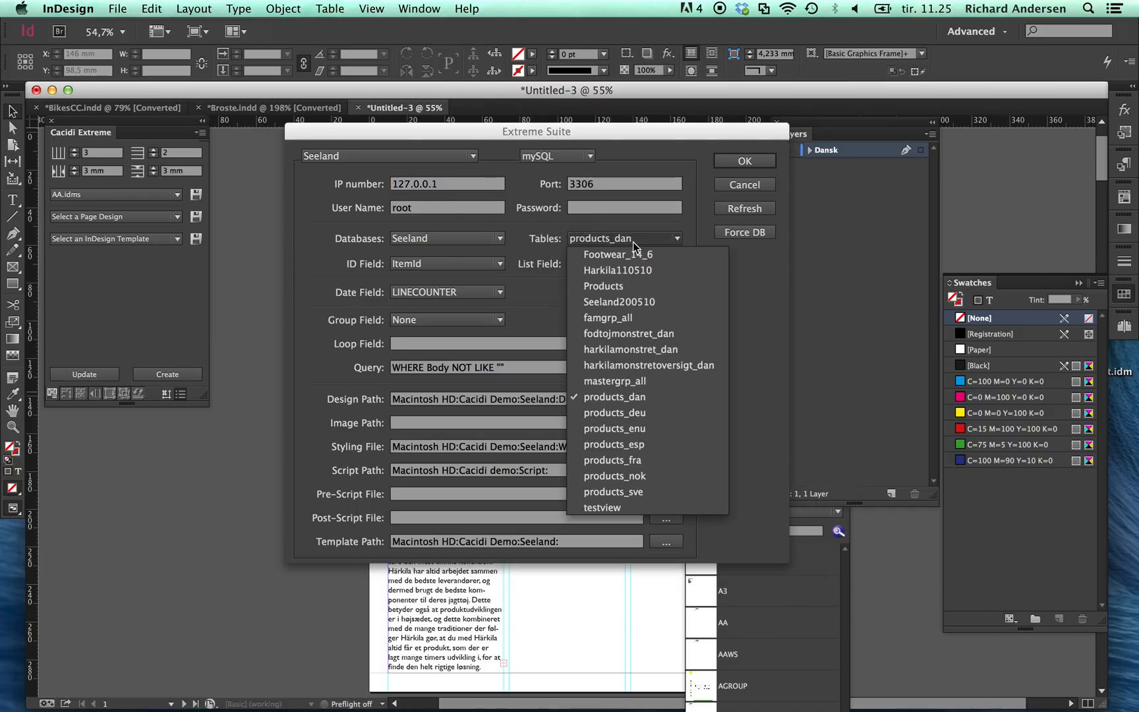
left_click(774, 433)
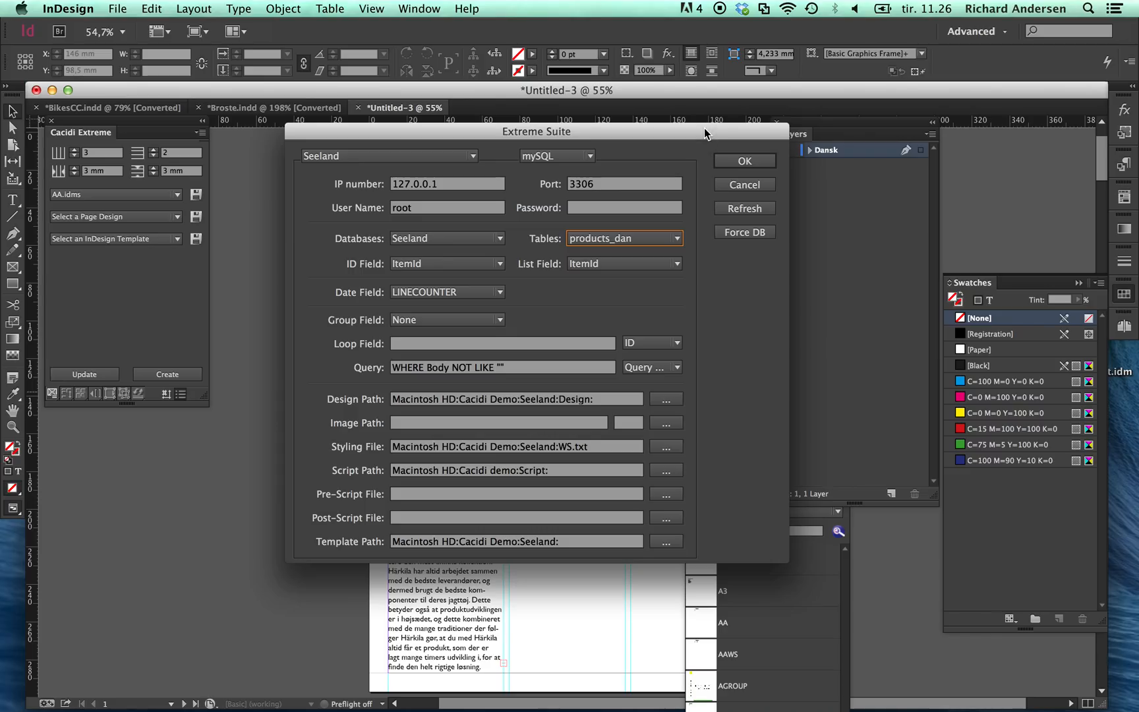
left_click_drag(705, 131, 622, 173)
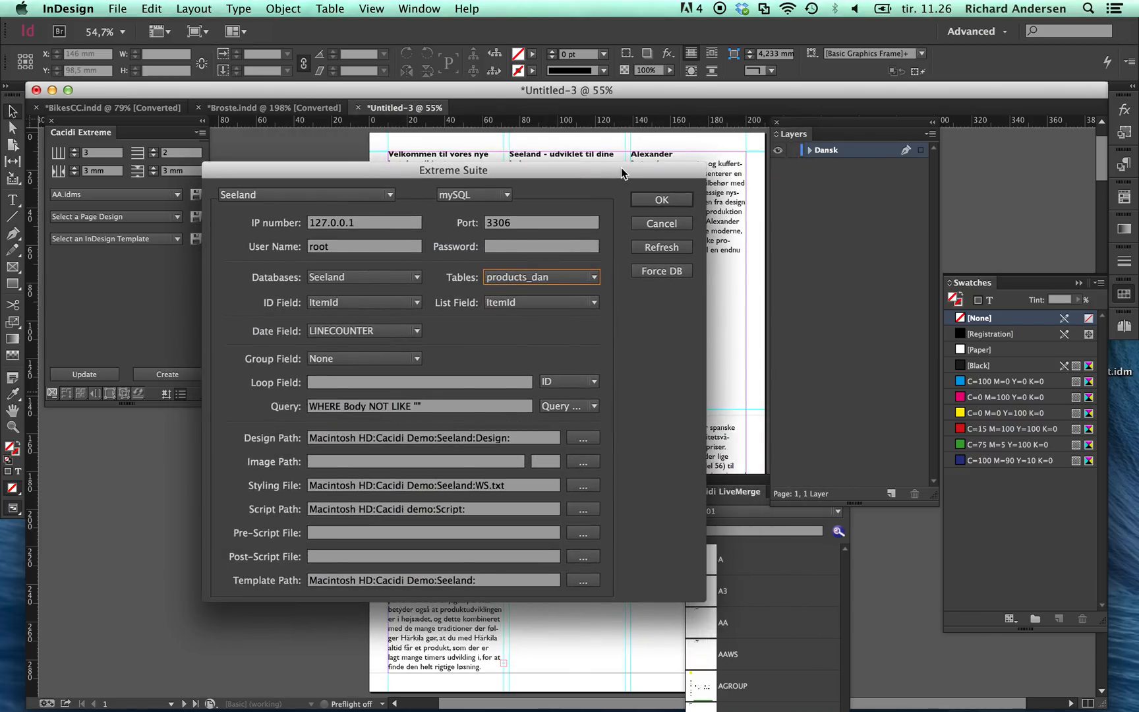
left_click(662, 225)
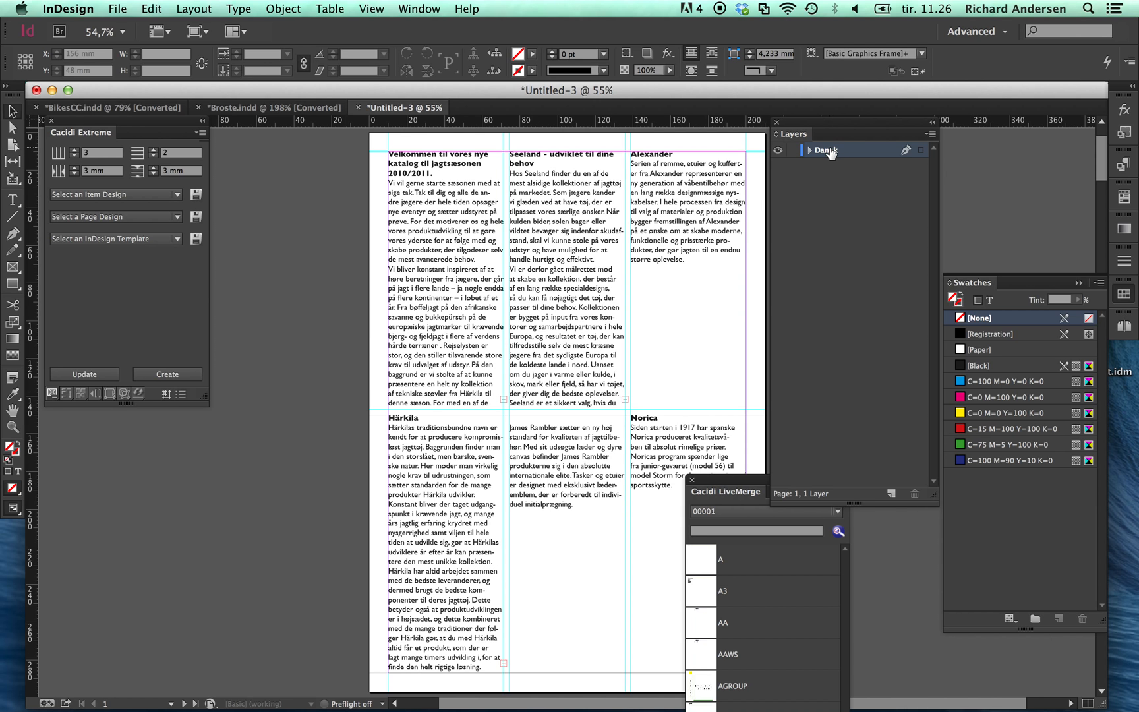
Step: Duplicate the Dansk layer, name the copy German, and lock the original Dansk layer
left_click_drag(885, 482, 891, 494)
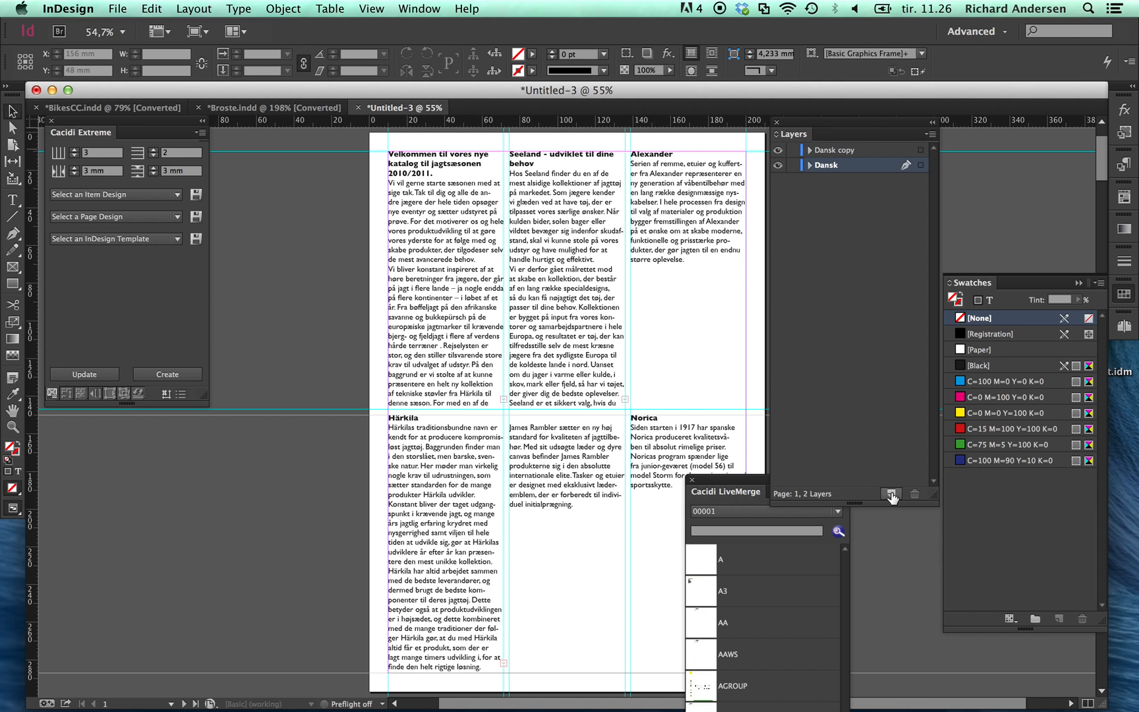
double_click(841, 154)
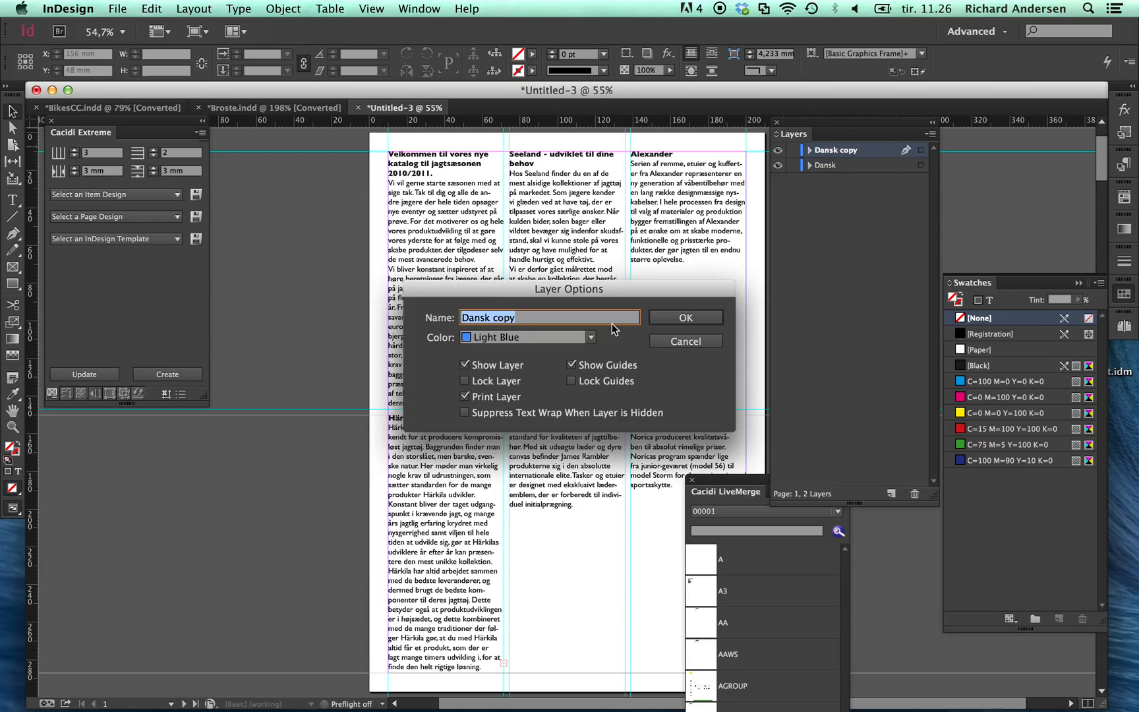
type("German")
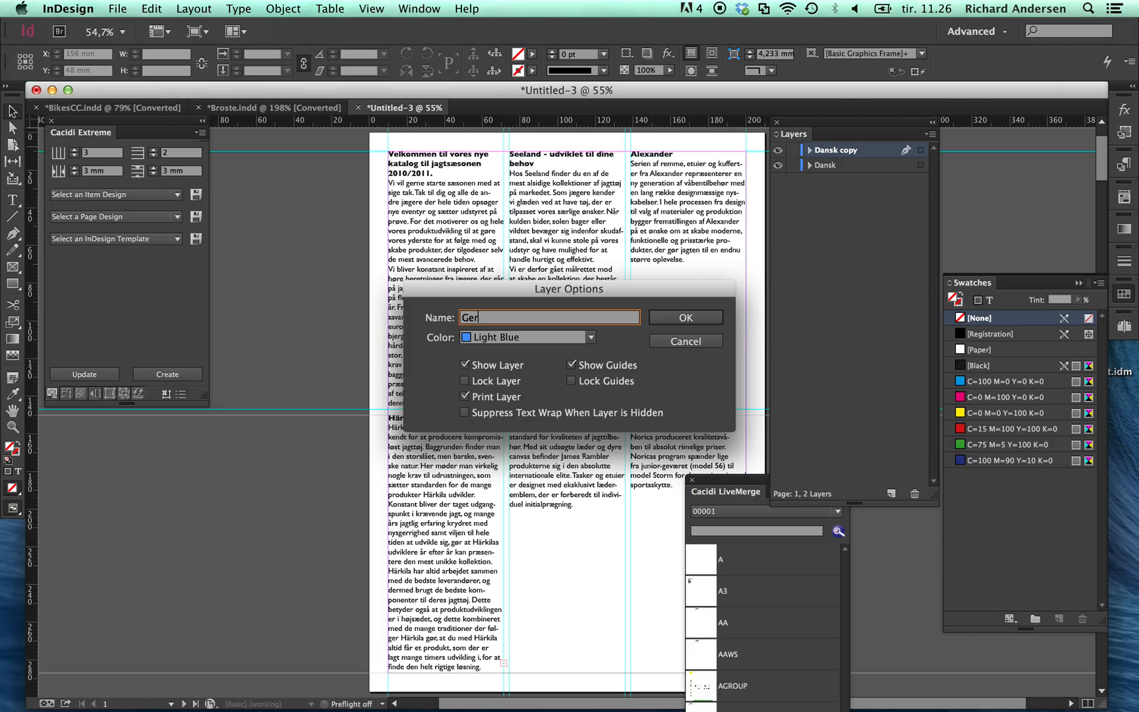
left_click(687, 316)
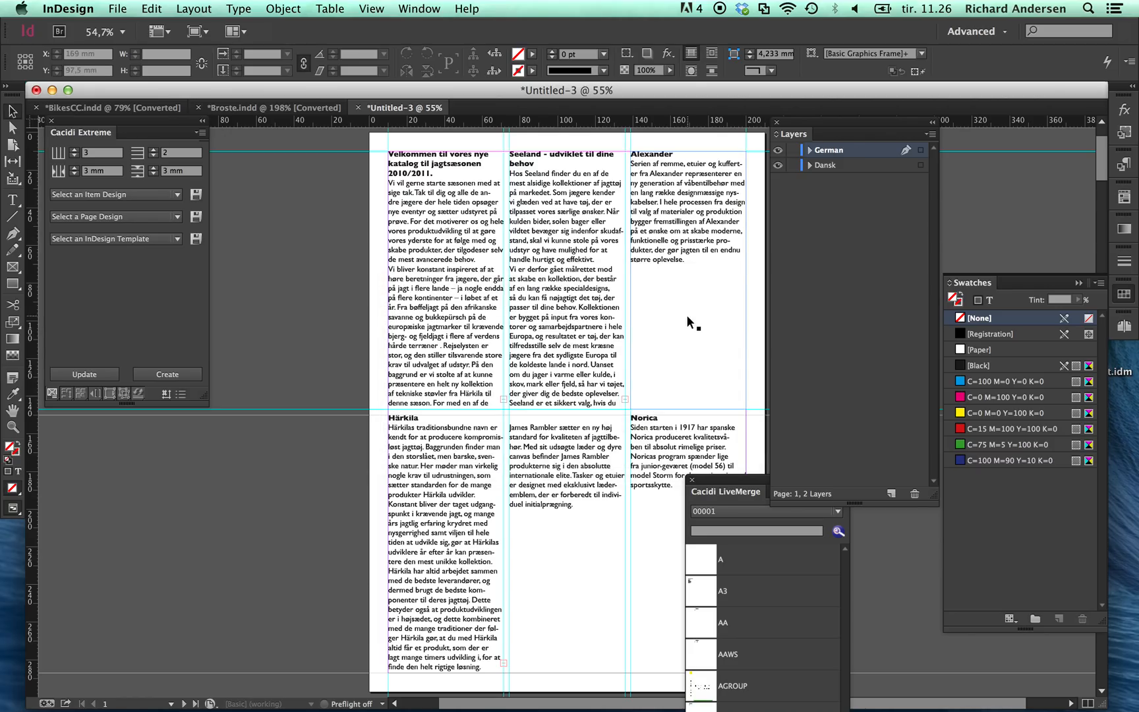
left_click(793, 165)
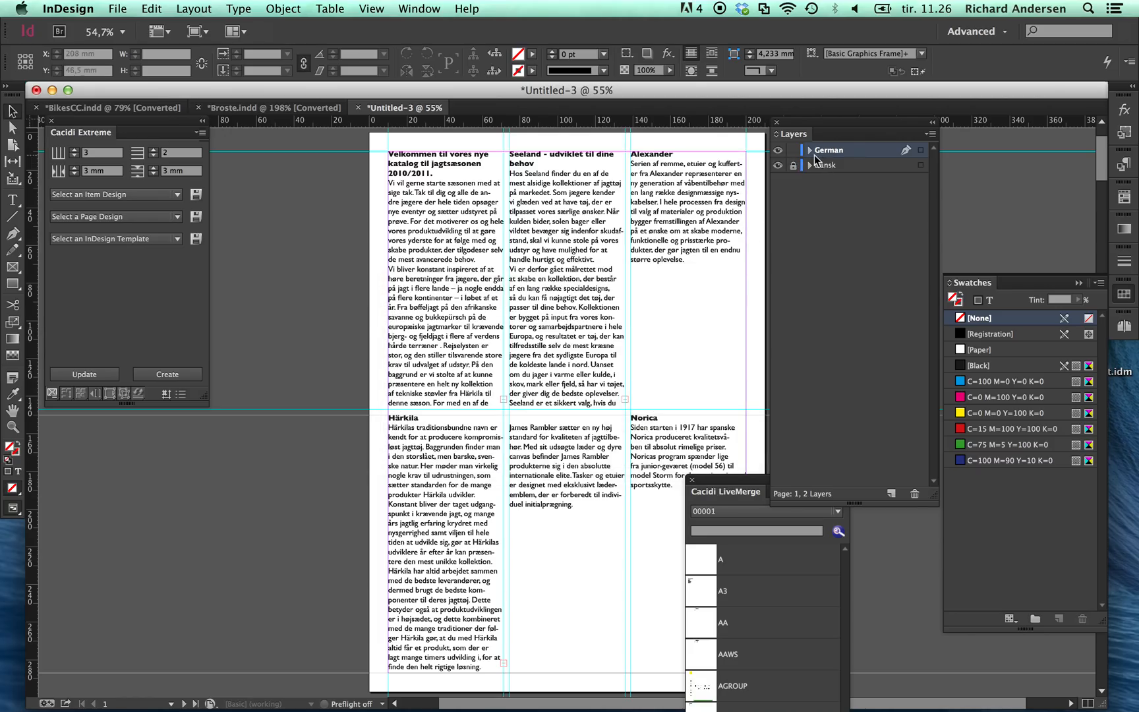
Step: Switch the Seeland data source to the products_deu table, force the change on the document's objects, and update the German layer
left_click(182, 394)
left_click(541, 282)
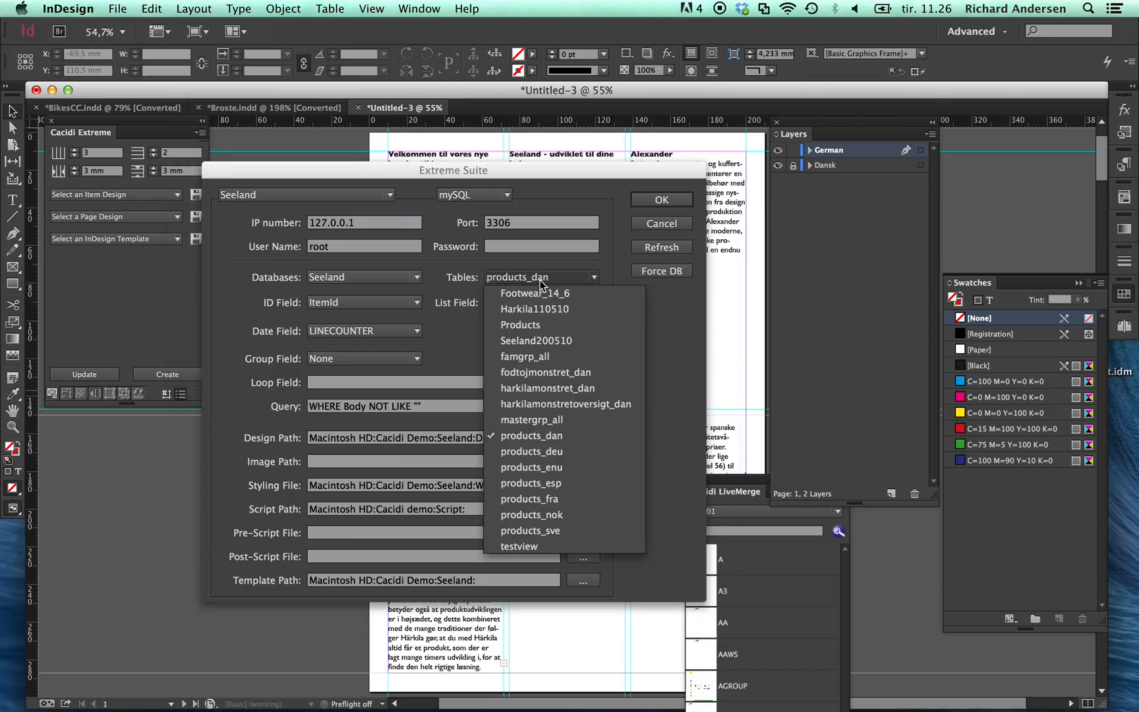
left_click(564, 452)
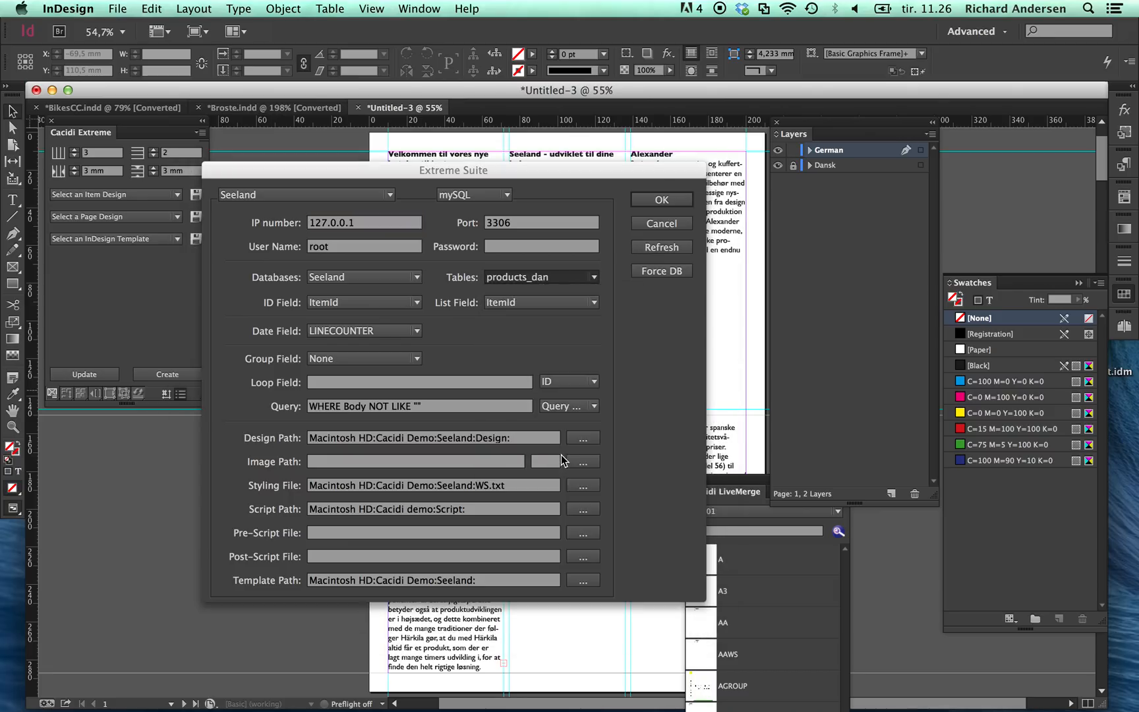
left_click(689, 276)
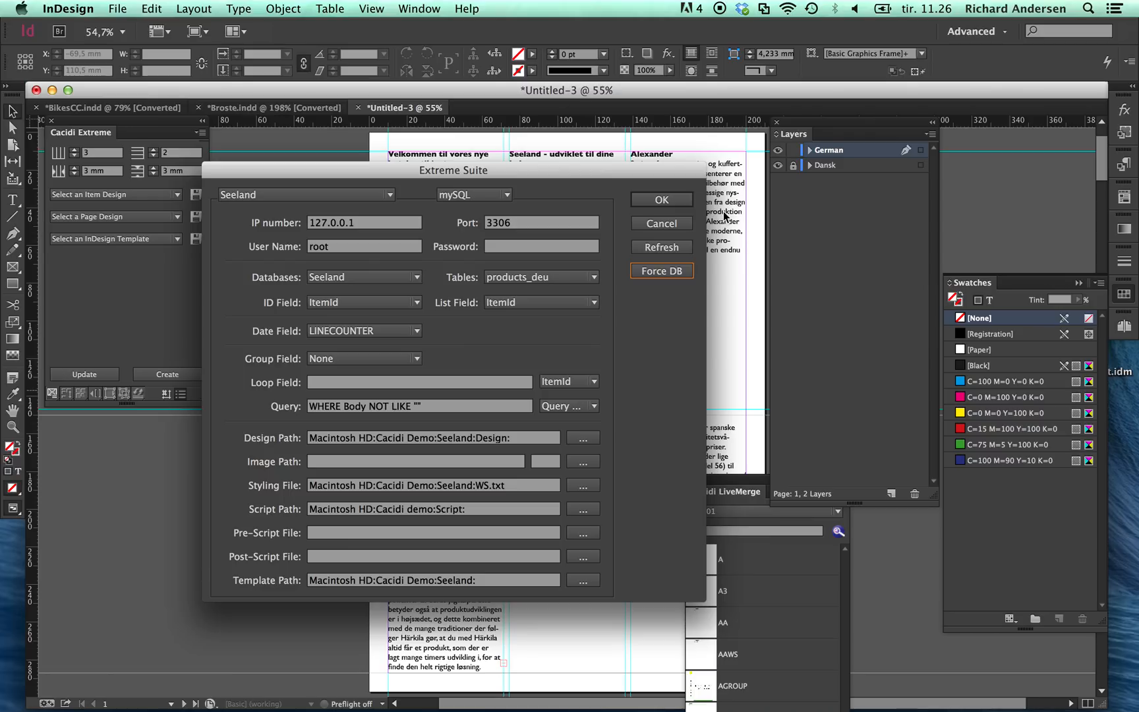
left_click(667, 268)
left_click(683, 201)
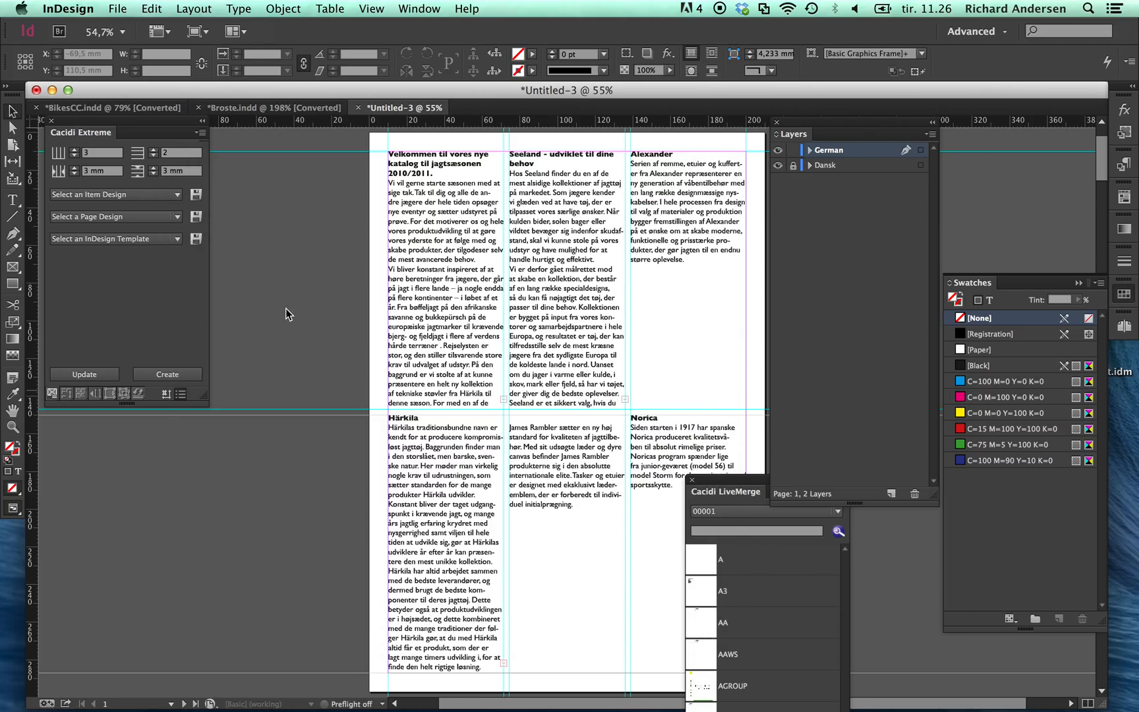
left_click(85, 374)
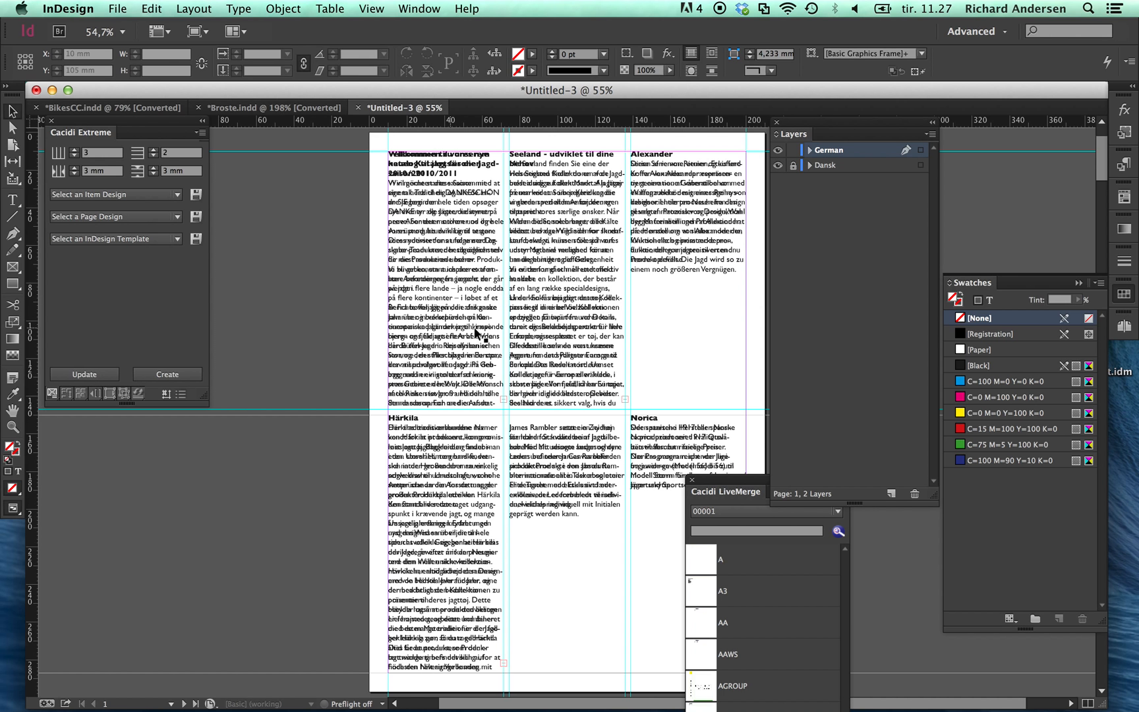
Step: Compare the German and Dansk layers by showing each one alone, and leave both layers shown
left_click(778, 150)
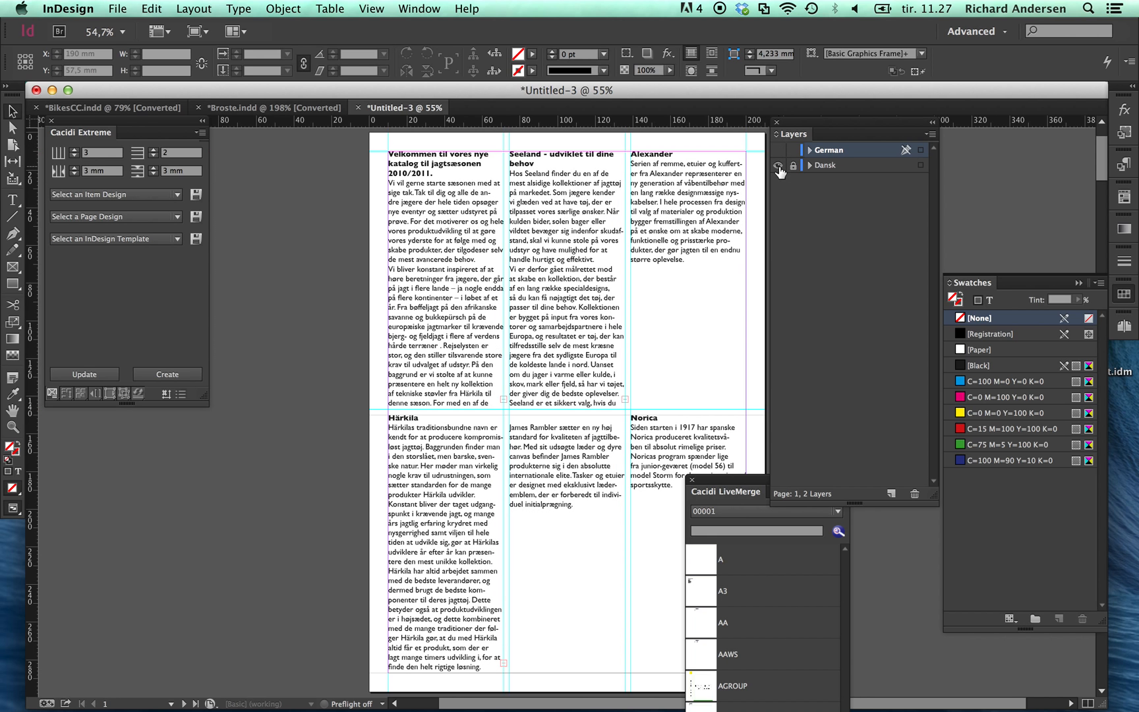
left_click(778, 165)
left_click(779, 165)
left_click(778, 150)
left_click(778, 166)
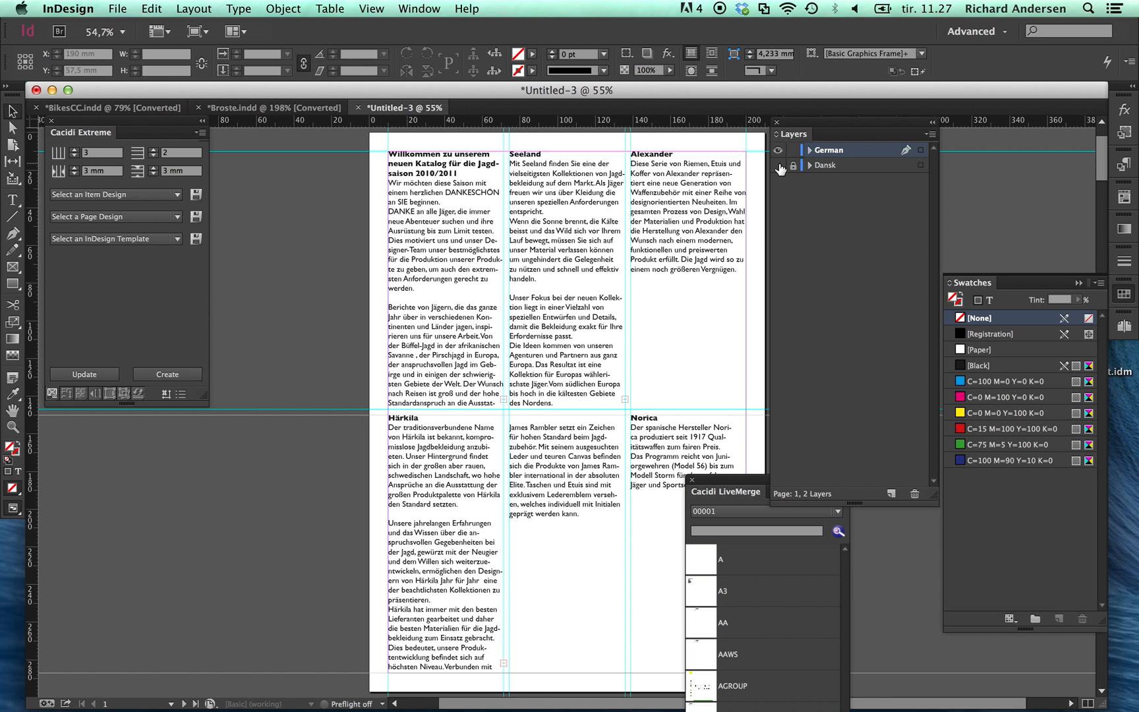
left_click(779, 164)
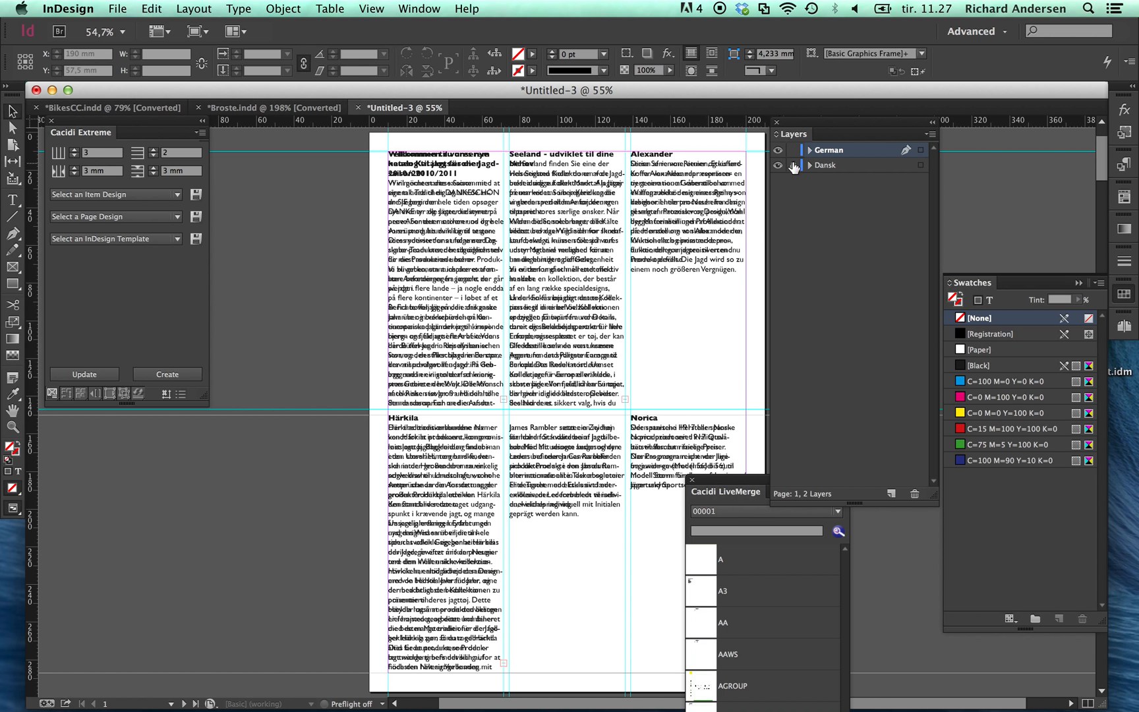
Step: Delete the German layer and unlock the Dansk layer
left_click(914, 494)
left_click(721, 384)
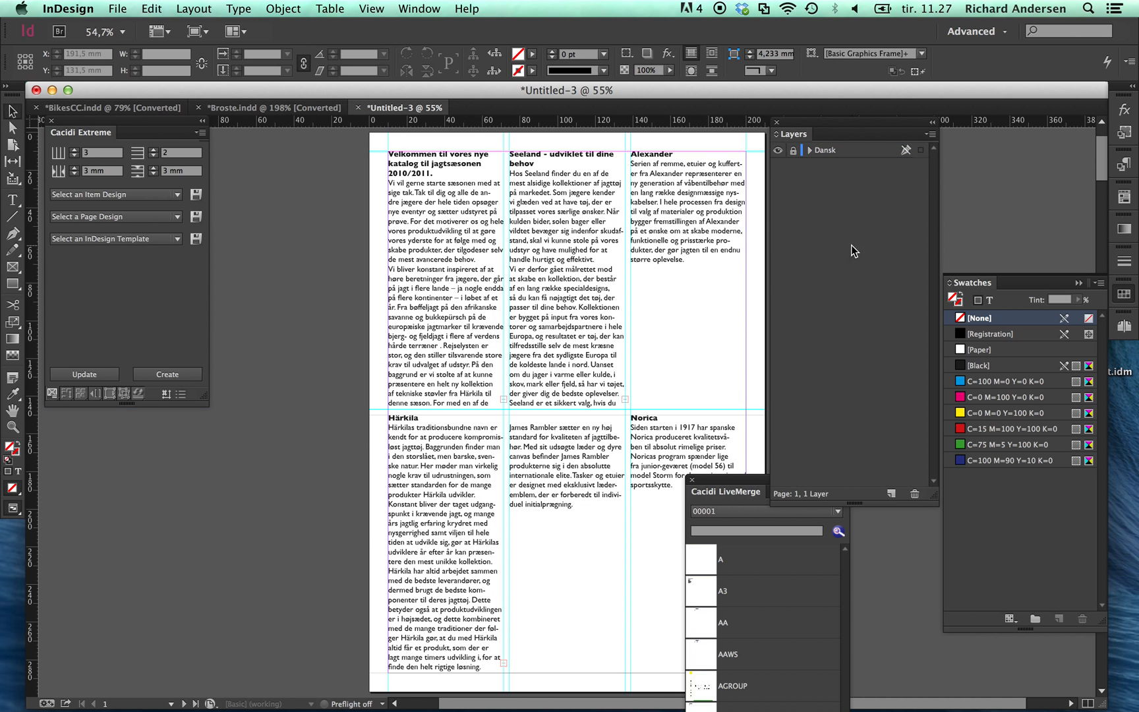
left_click(793, 151)
Step: Run SeelandCopyLayer.jsx from ExtendScript Toolkit to create the language layers, and return to InDesign to update their texts from the database
key("super+Tab")
key("super+Tab")
key("super+Tab")
key("super+Tab")
key("super+Tab")
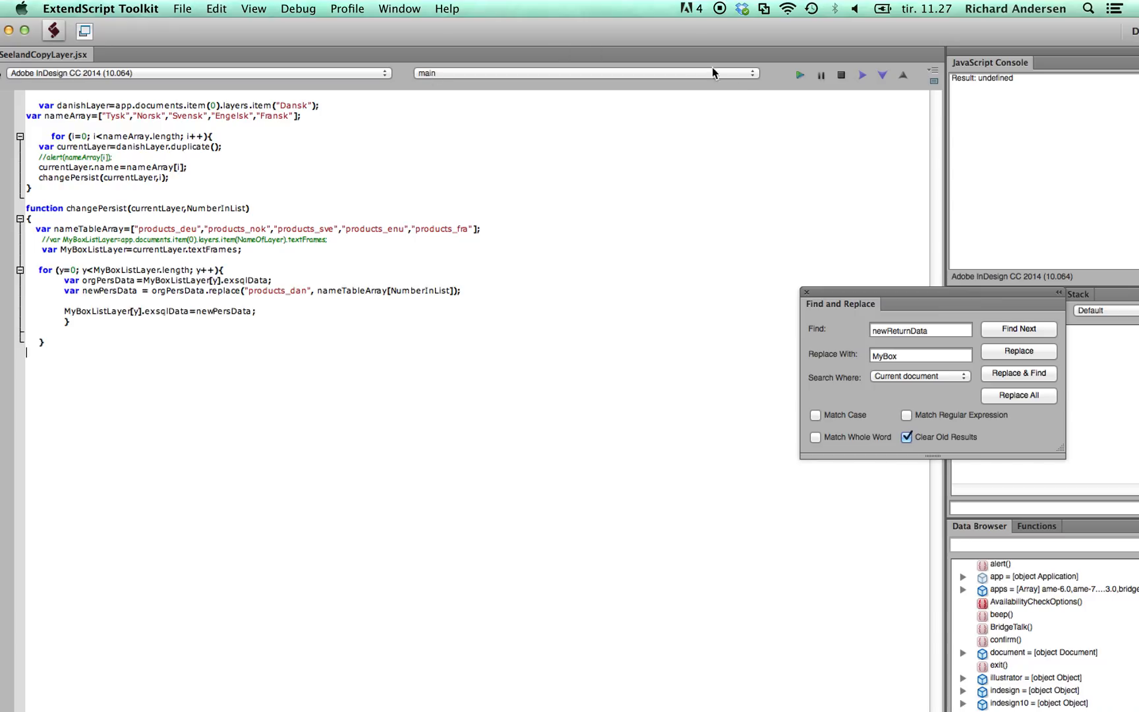
left_click(800, 76)
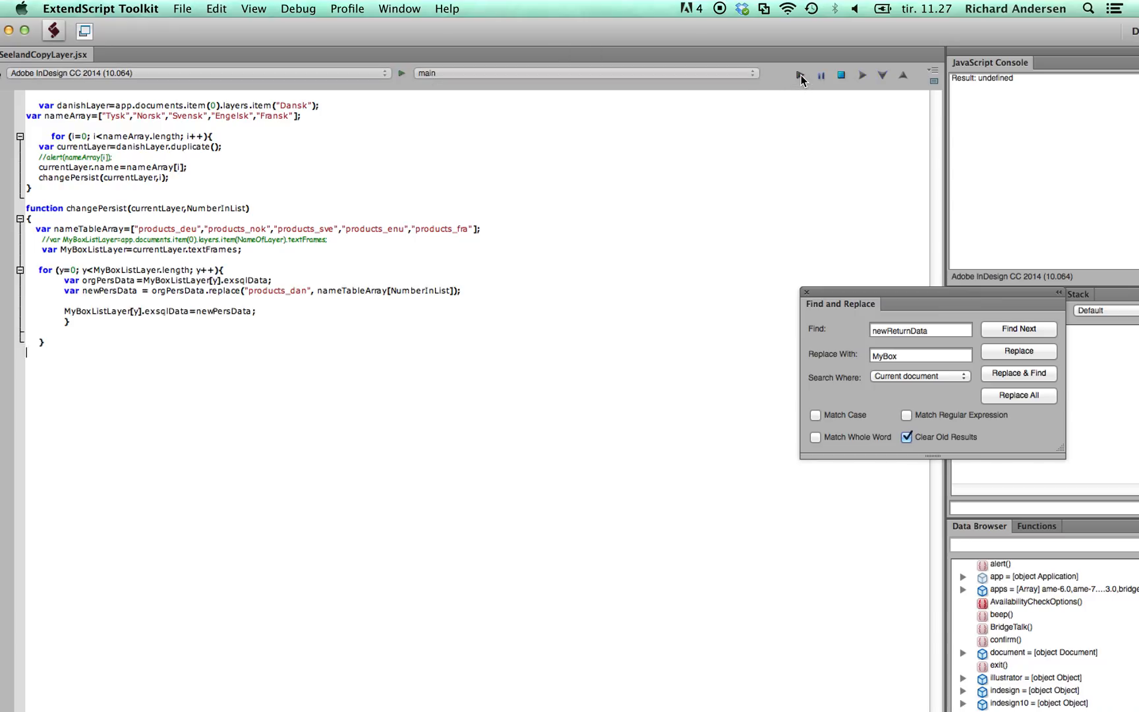
key("super+Tab")
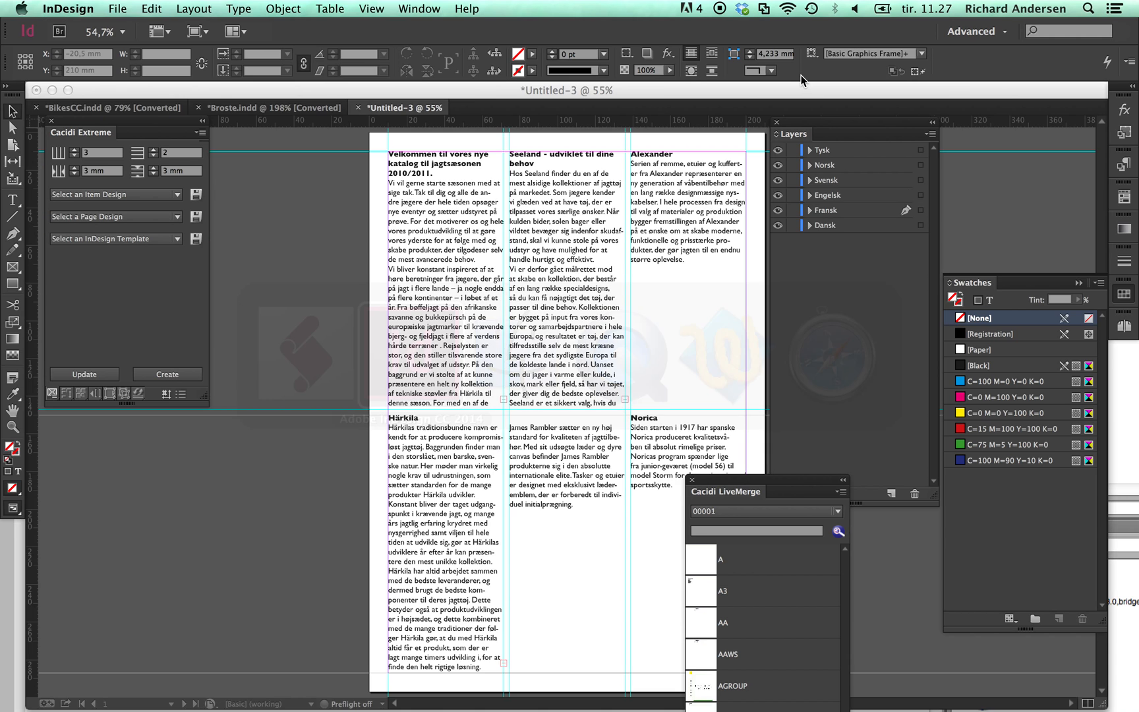
key("super+Tab")
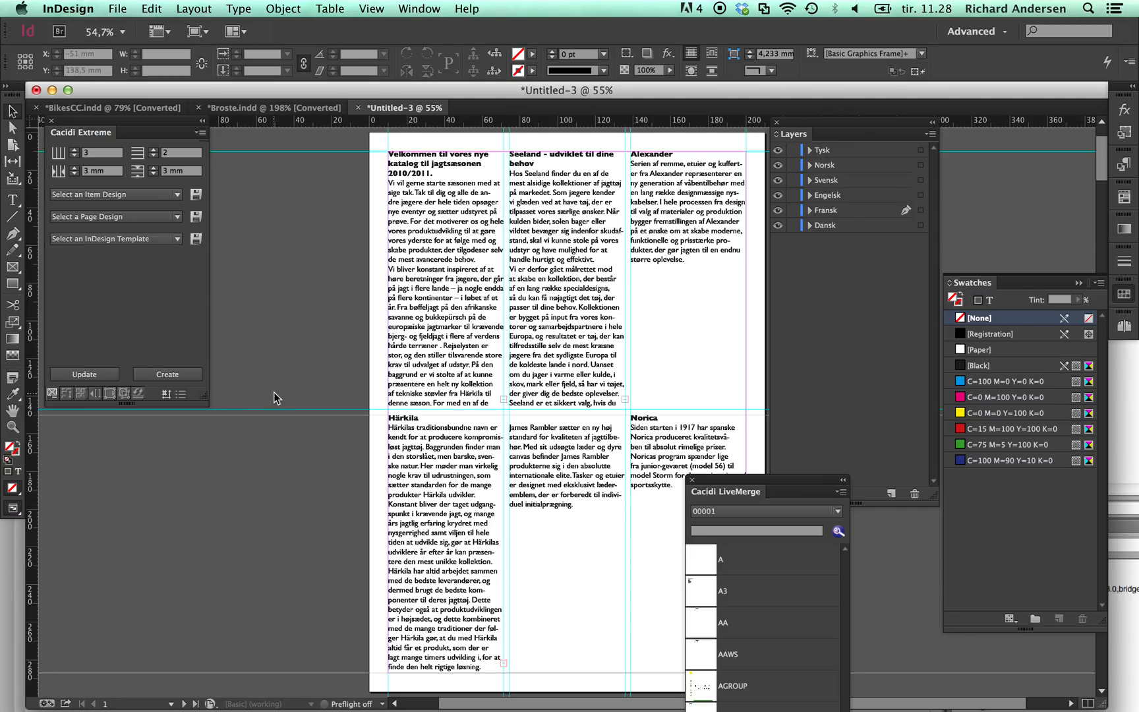
left_click(101, 374)
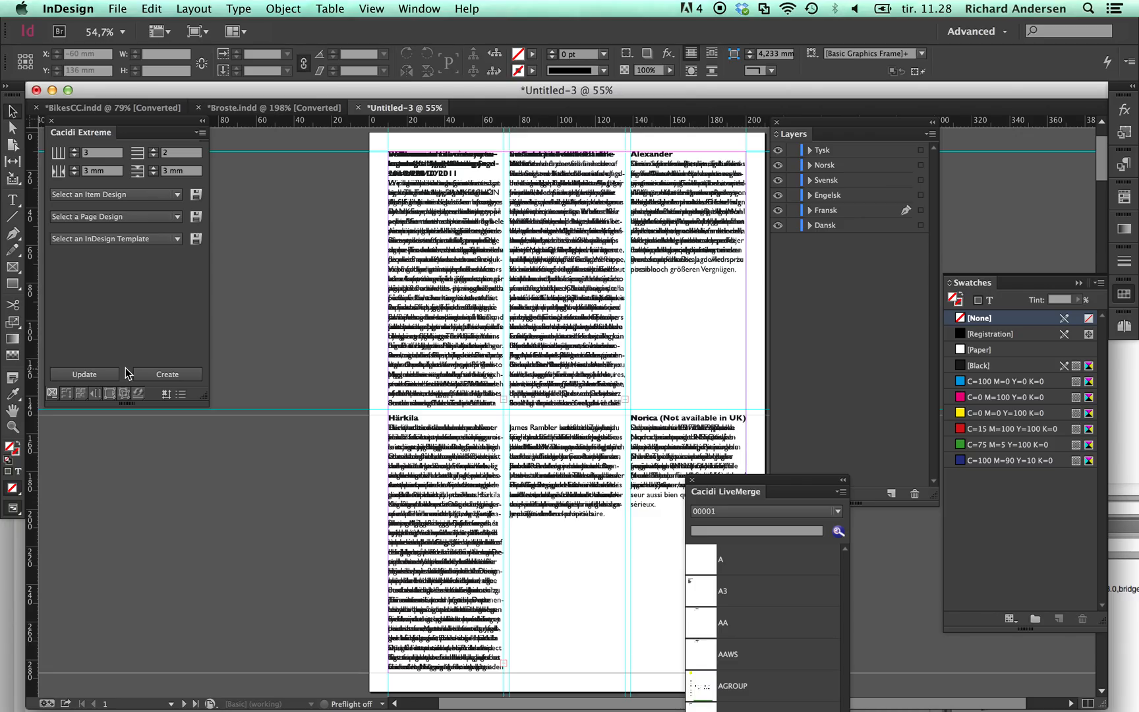
Step: Check the Tysk, Fransk and Engelsk translations by showing each layer alone, and end with only Tysk shown
left_click_drag(780, 168, 781, 211)
left_click(778, 225)
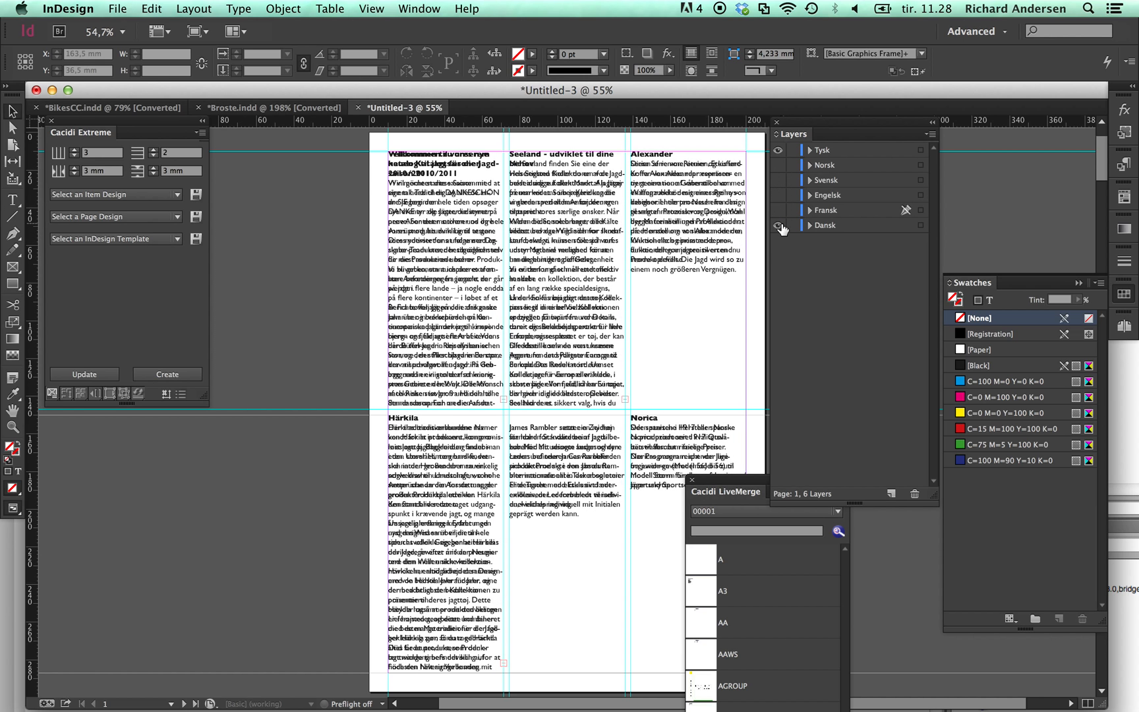
left_click(779, 150)
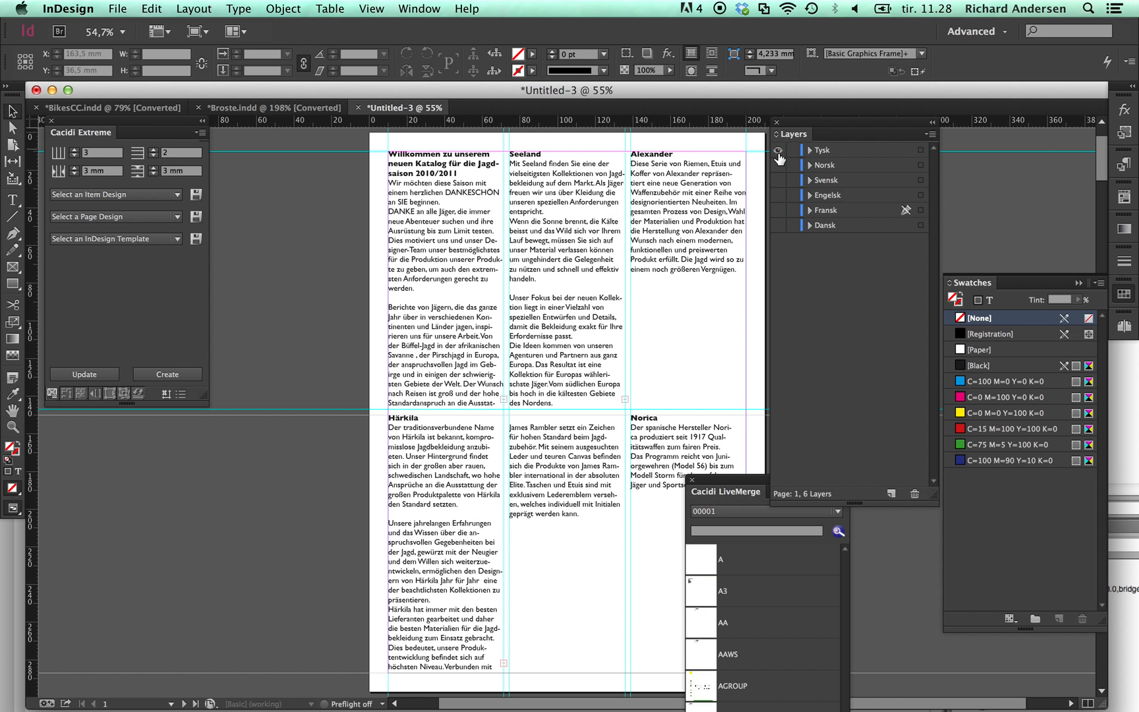
left_click(779, 209)
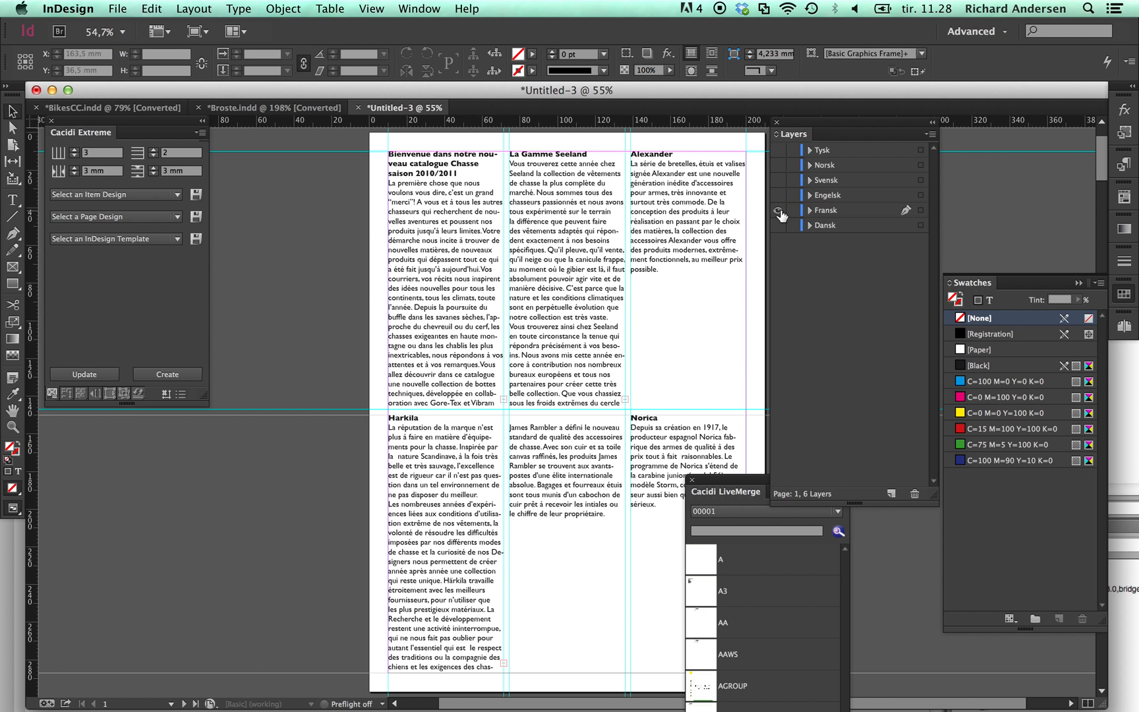
left_click(779, 209)
left_click(778, 195)
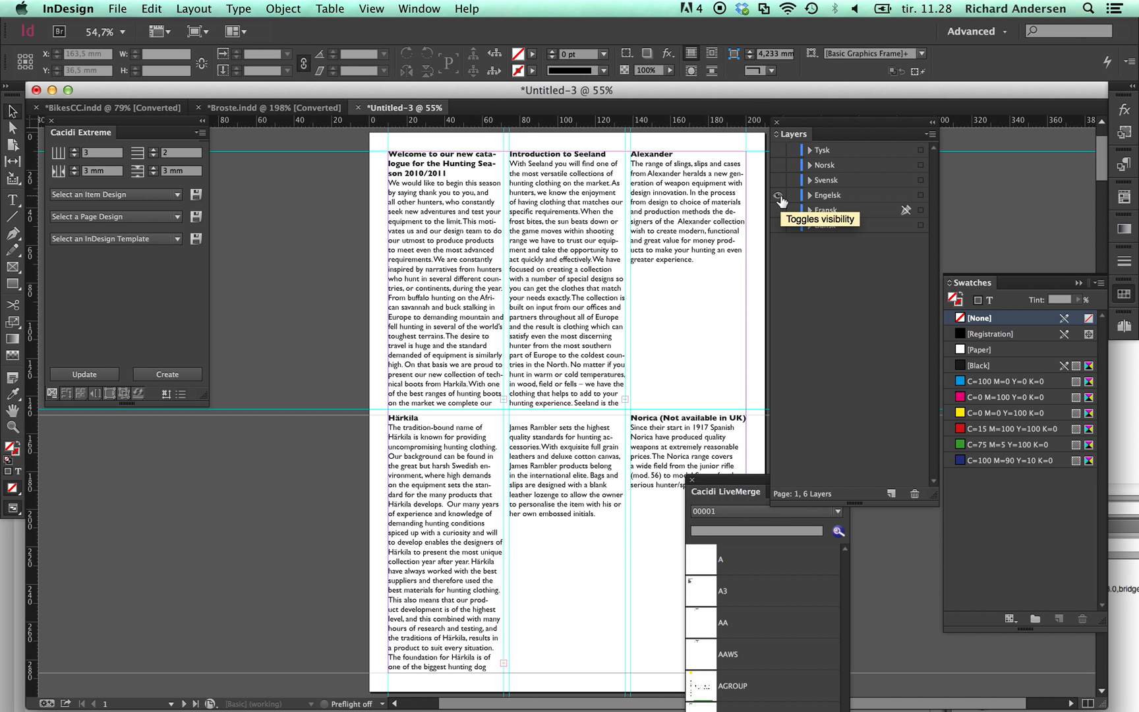
left_click(779, 196)
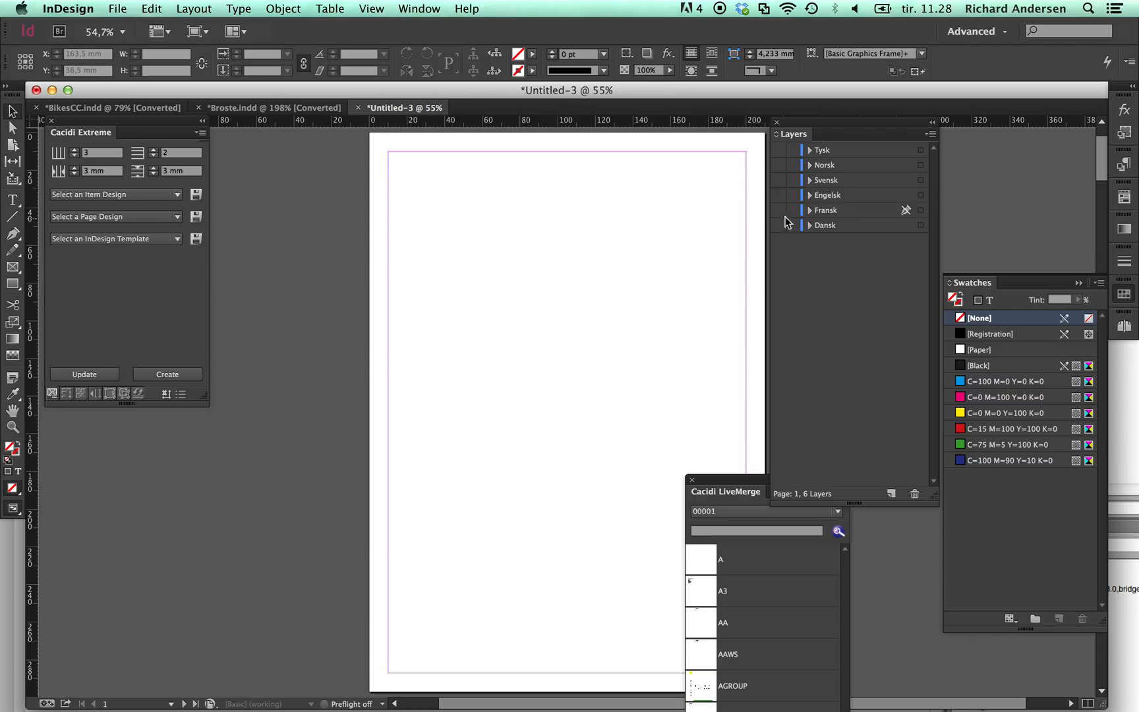
left_click(777, 153)
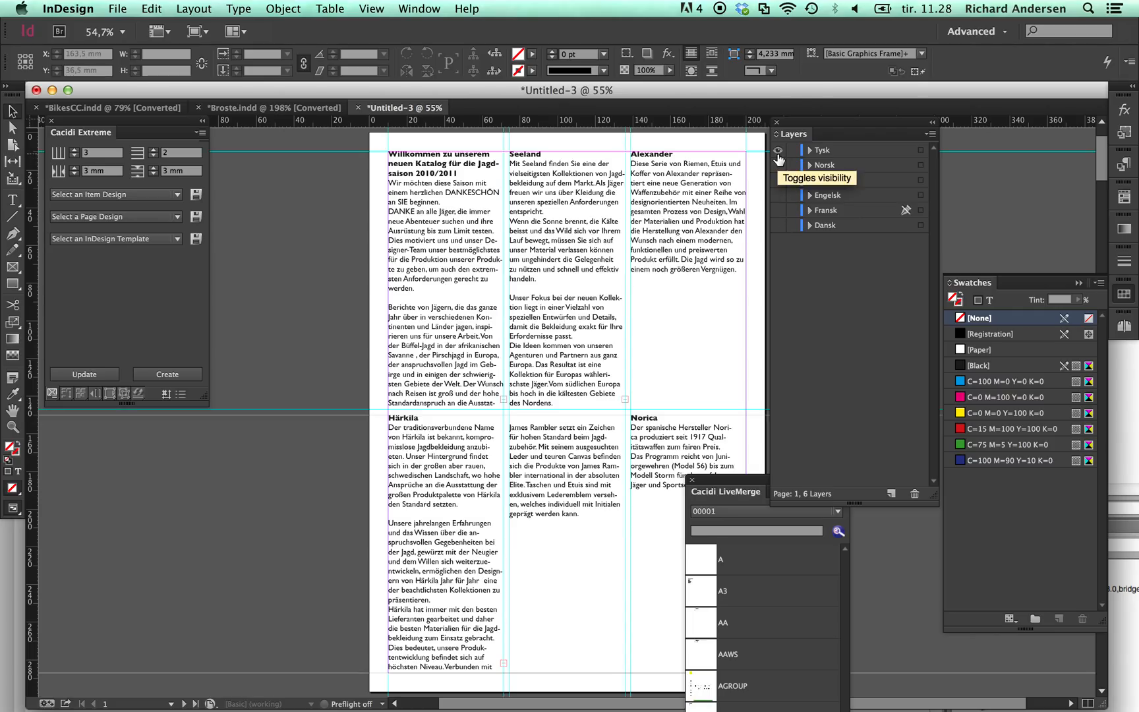